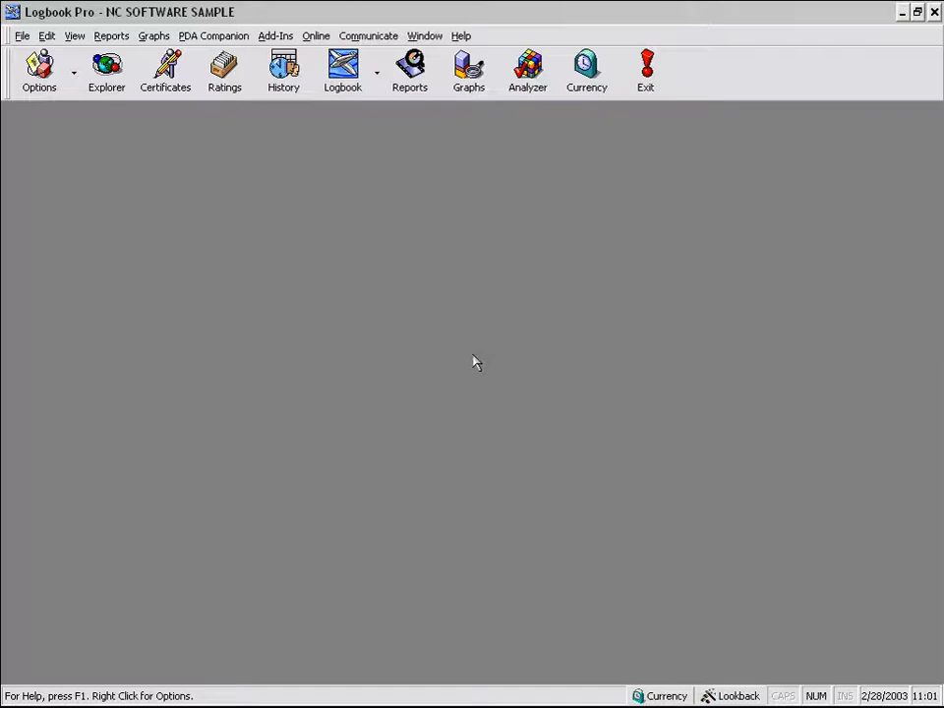
Step: Open the logbook in spreadsheet style with a new flight entry row
left_click(375, 87)
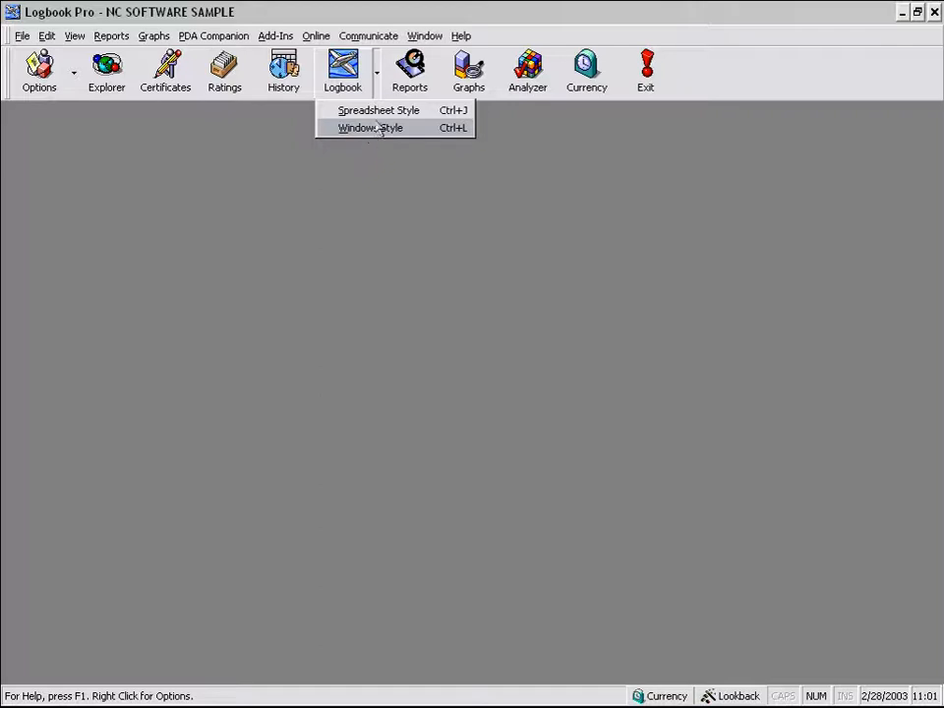
left_click(380, 91)
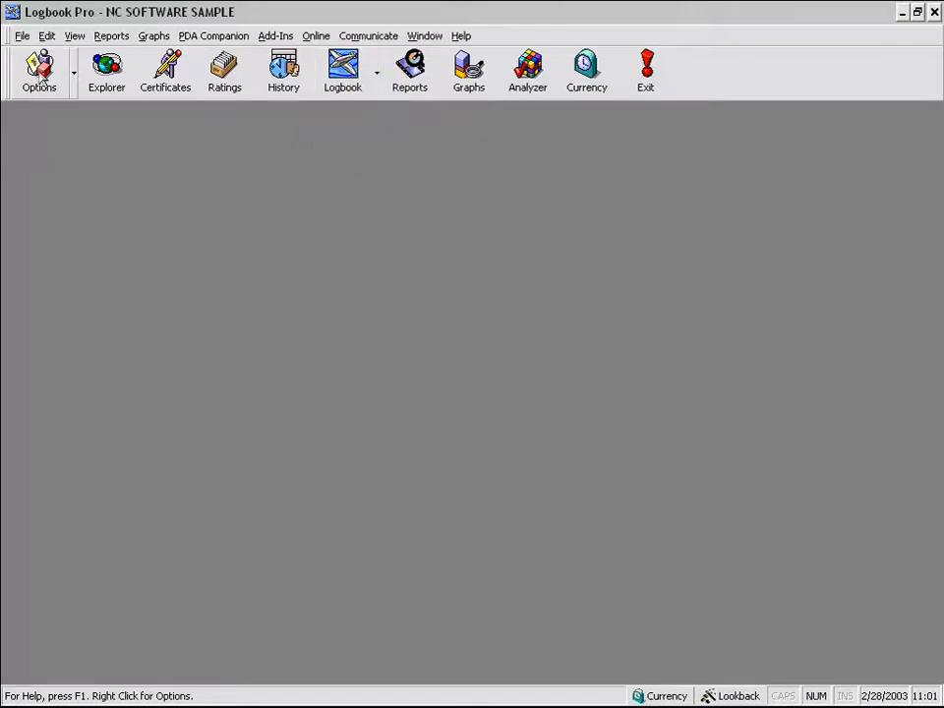
left_click(346, 84)
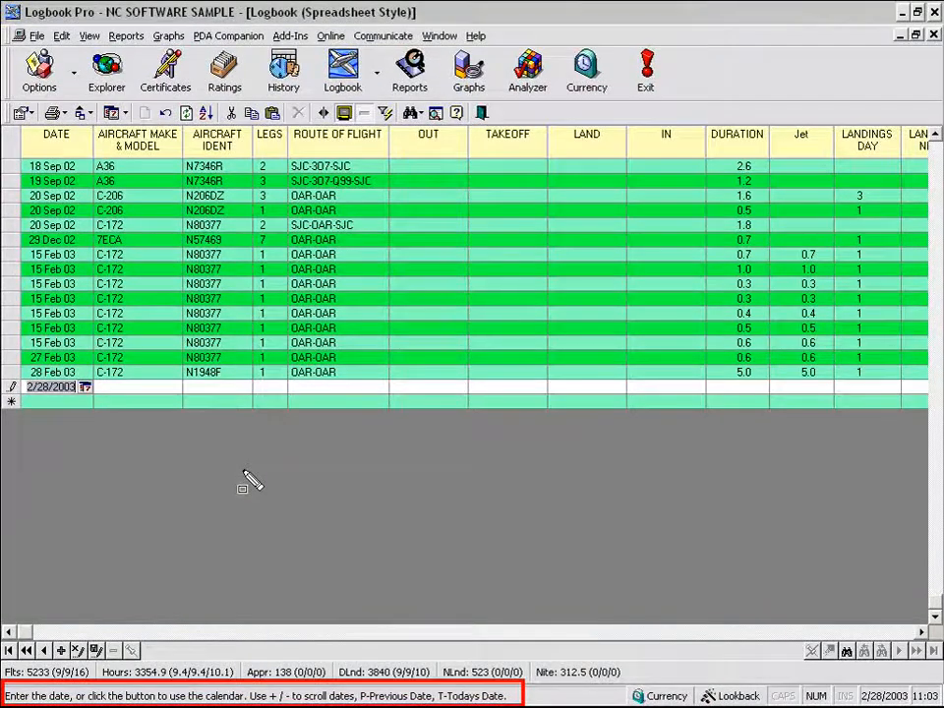
Step: Step the new flight entry's date back day by day to 2/20/2003
key("minus")
key("minus")
key("minus")
key("minus")
key("minus")
key("minus")
key("minus")
key("minus")
key("minus")
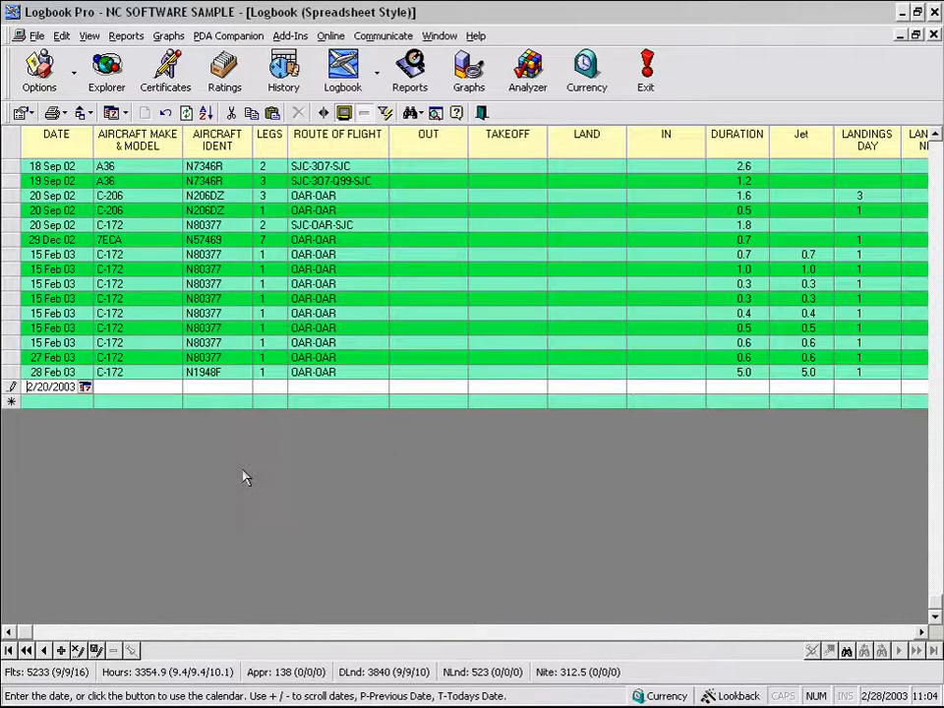
Step: Shift the new entry's date forward to 3/2/2003 and back to 2/22/2003
key("plus")
key("plus")
key("plus")
key("plus")
key("plus")
key("minus")
key("minus")
key("minus")
key("minus")
key("minus")
key("plus")
key("plus")
key("minus")
key("minus")
key("minus")
key("minus")
key("minus")
key("minus")
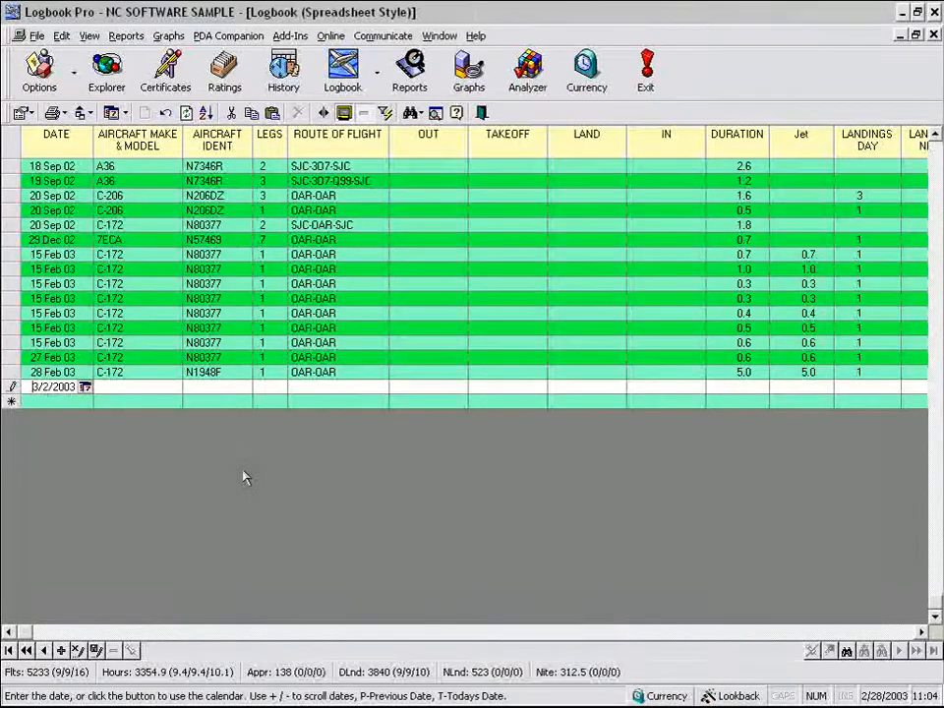
key("minus")
key("minus")
key("minus")
key("minus")
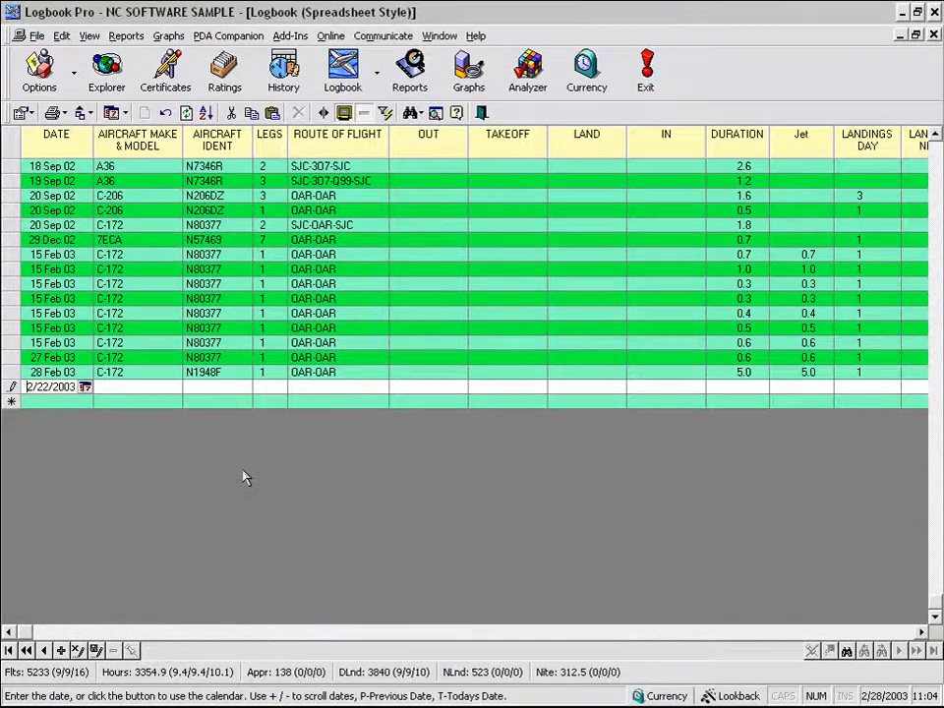
Step: Set the new entry's date to today, 2/28/2003, and dismiss the calendar without picking another date
key("t")
left_click(85, 386)
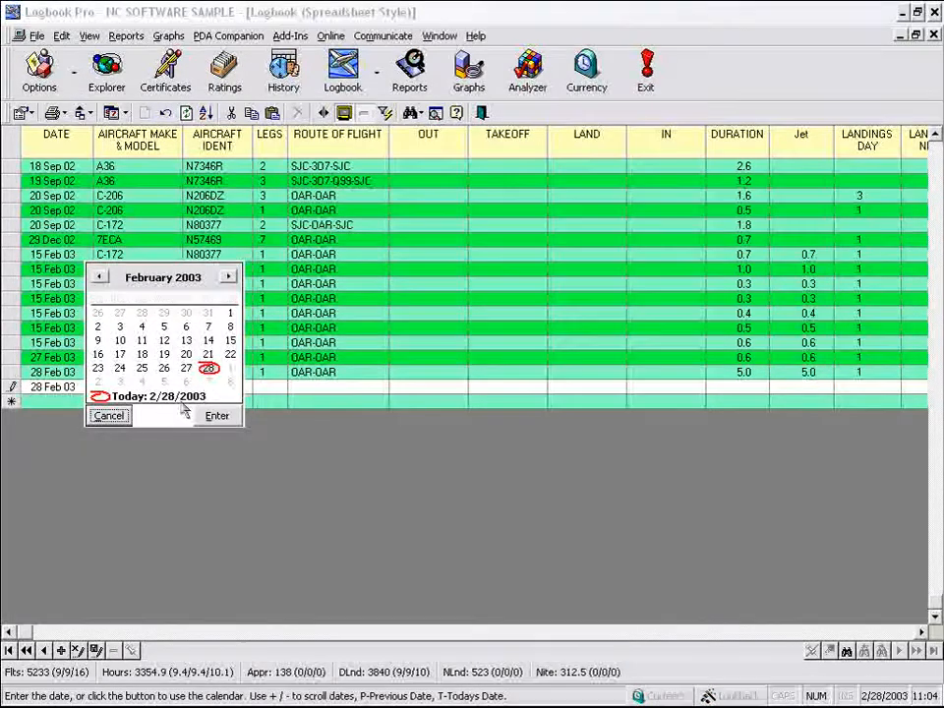
left_click(106, 416)
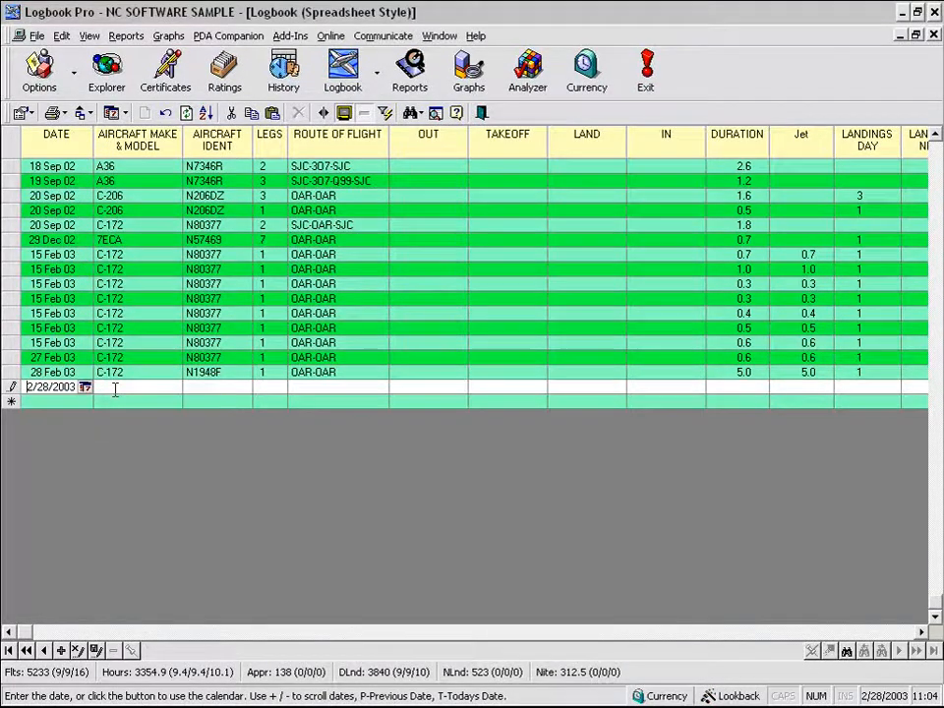
Step: Accept the default aircraft C-172, ident N1948F, 1 leg and route OAR-OAR, and advance to the entry's duration
left_click(120, 386)
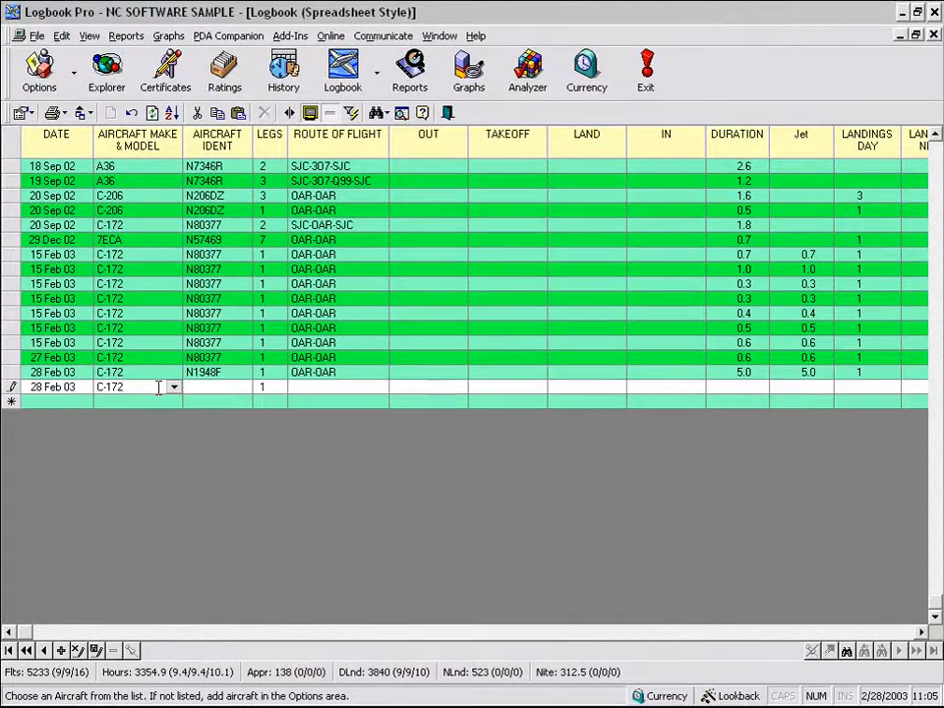
key("Tab")
key("Tab")
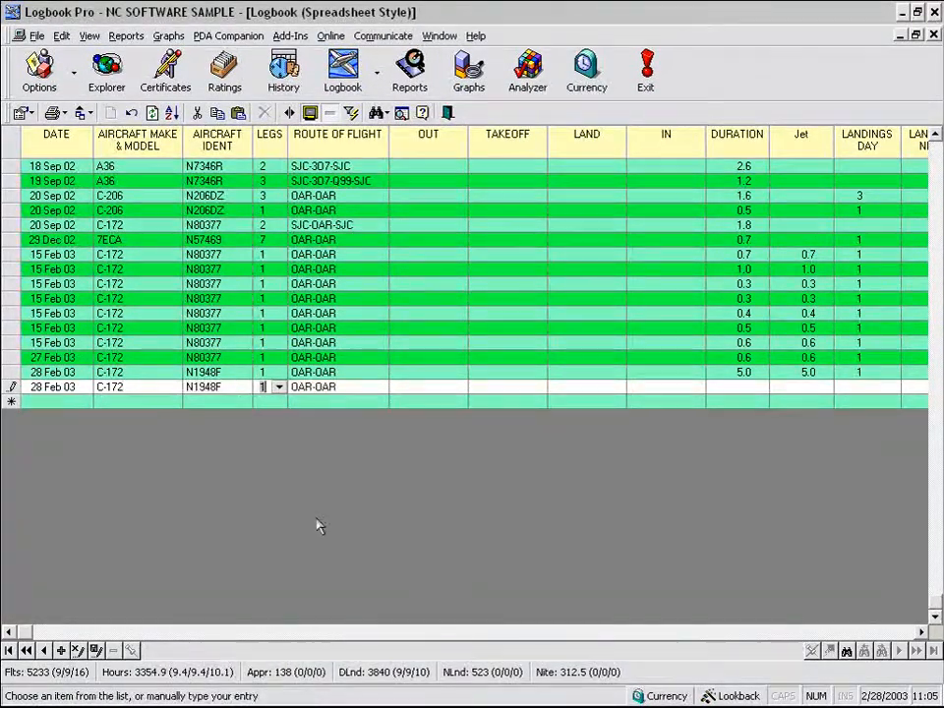
key("Tab")
key("Tab")
key("Tab")
key("Tab")
key("Tab")
key("Tab")
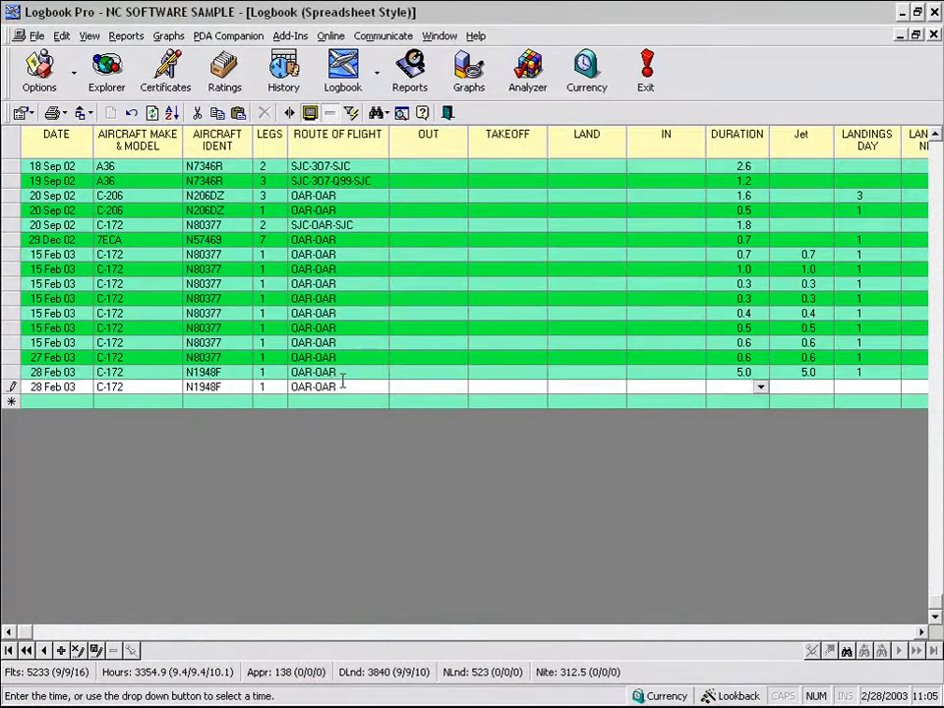
Step: Look through the aircraft idents offered for the C-172 in the new entry
left_click(175, 387)
left_click(243, 387)
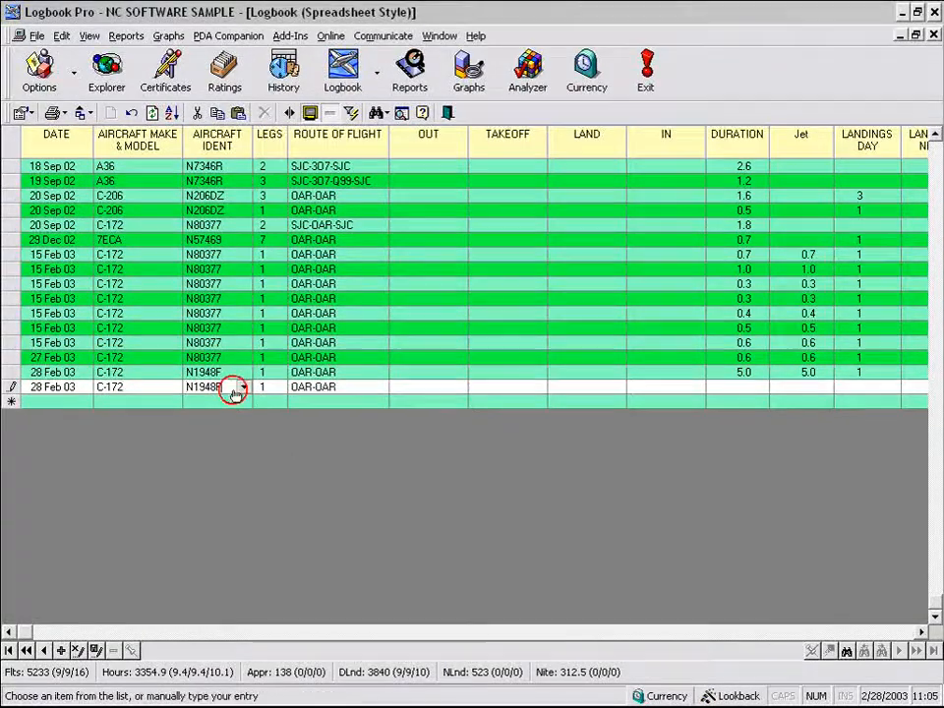
mouse_move(242, 428)
left_mouse_down()
mouse_move(242, 441)
mouse_move(243, 404)
mouse_move(242, 443)
mouse_move(244, 405)
left_mouse_up()
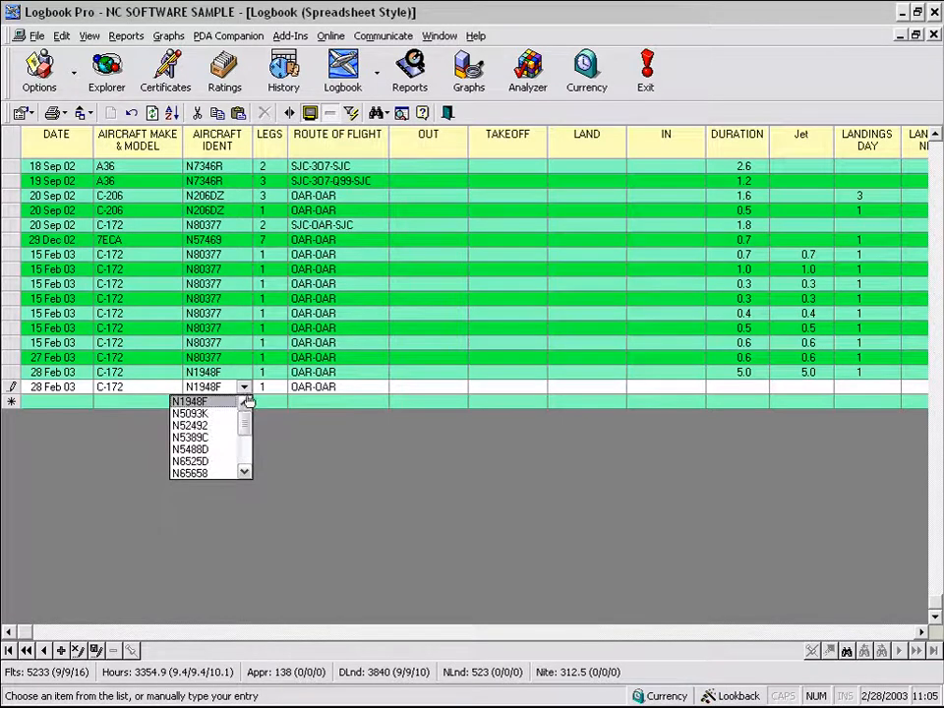
left_click(245, 388)
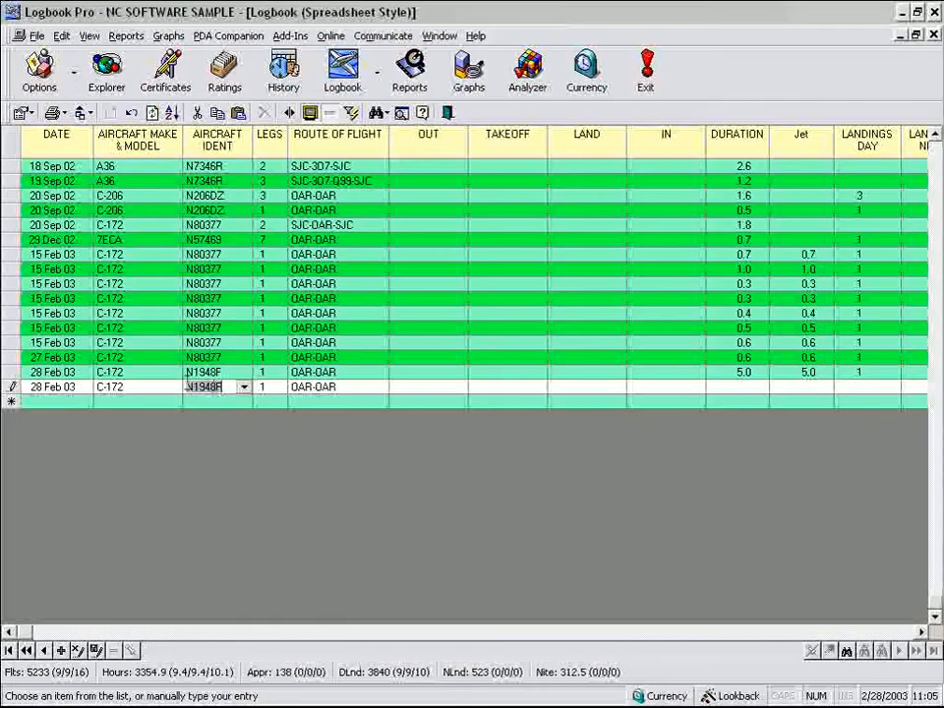
left_click(173, 388)
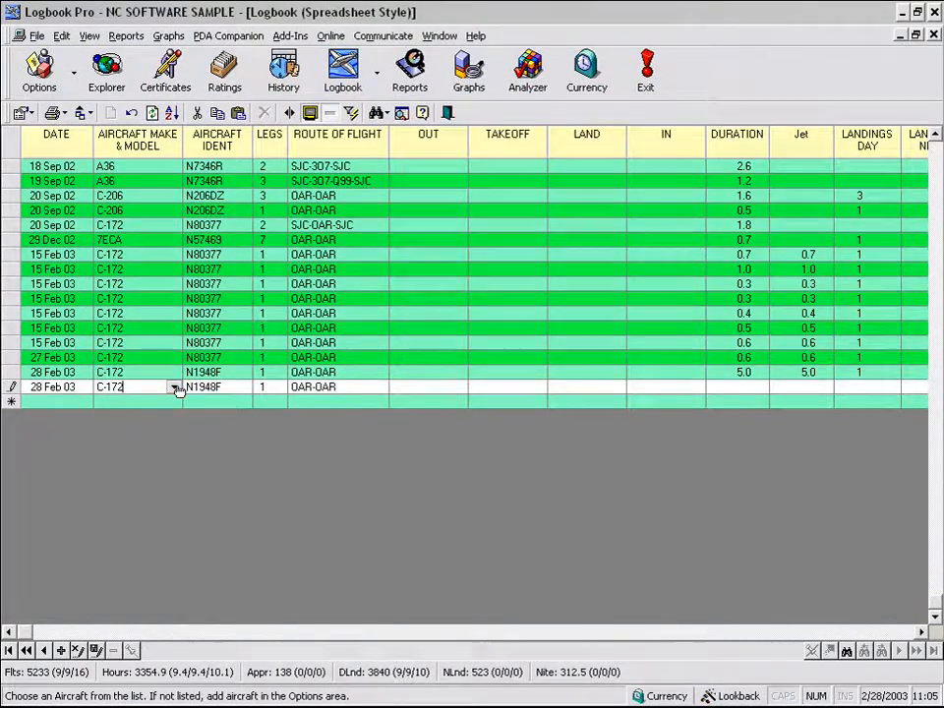
left_click(175, 389)
left_click(175, 403)
left_click(149, 422)
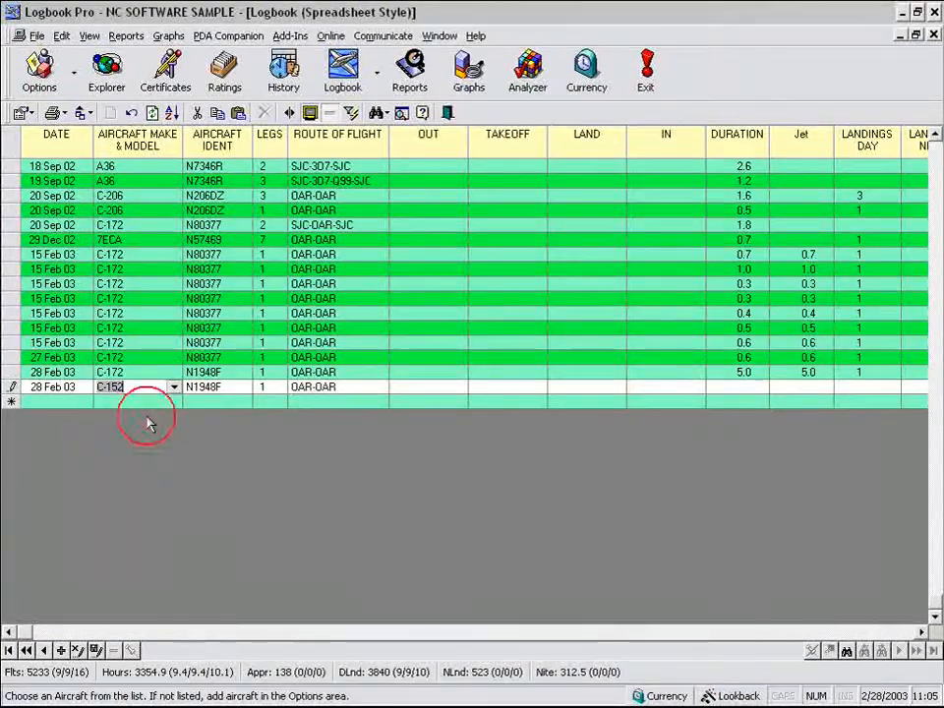
left_click(251, 393)
left_click(244, 389)
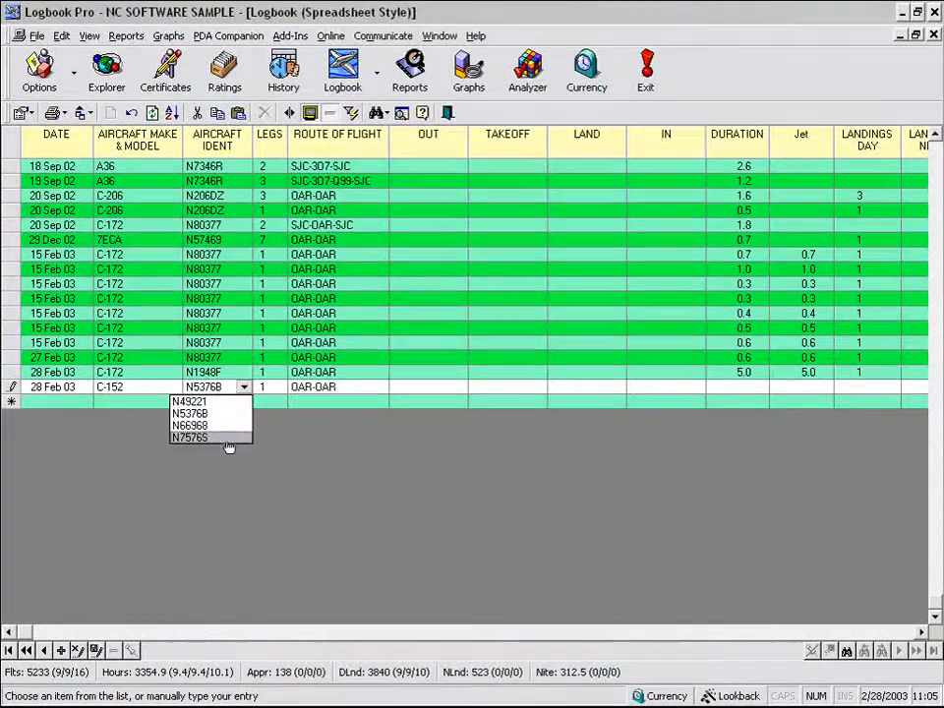
left_click(246, 390)
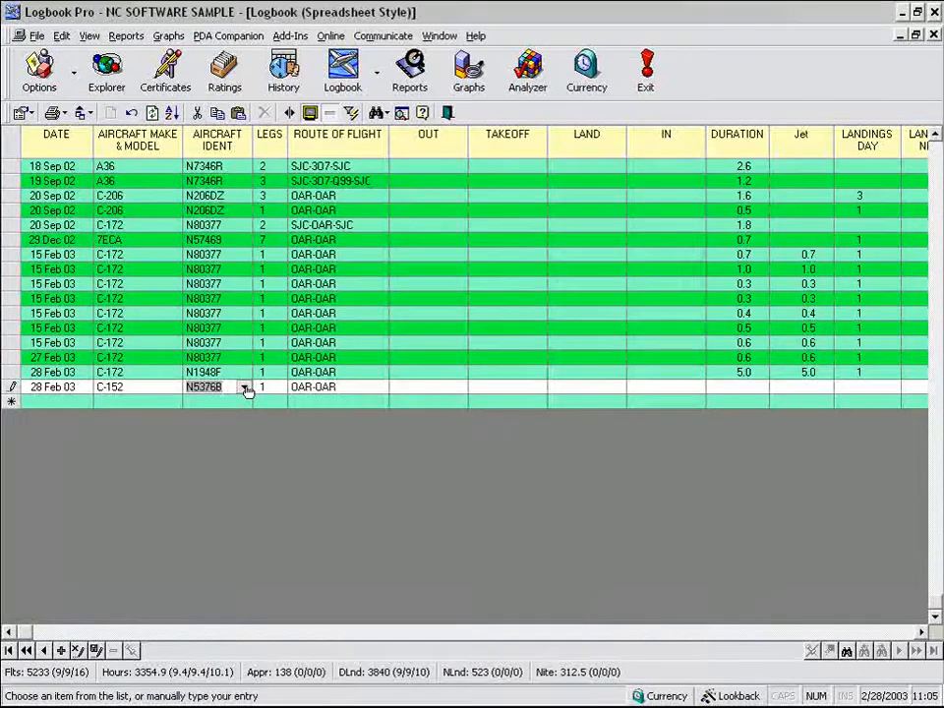
Step: Set the new entry's aircraft make and model to C-172
left_click(173, 386)
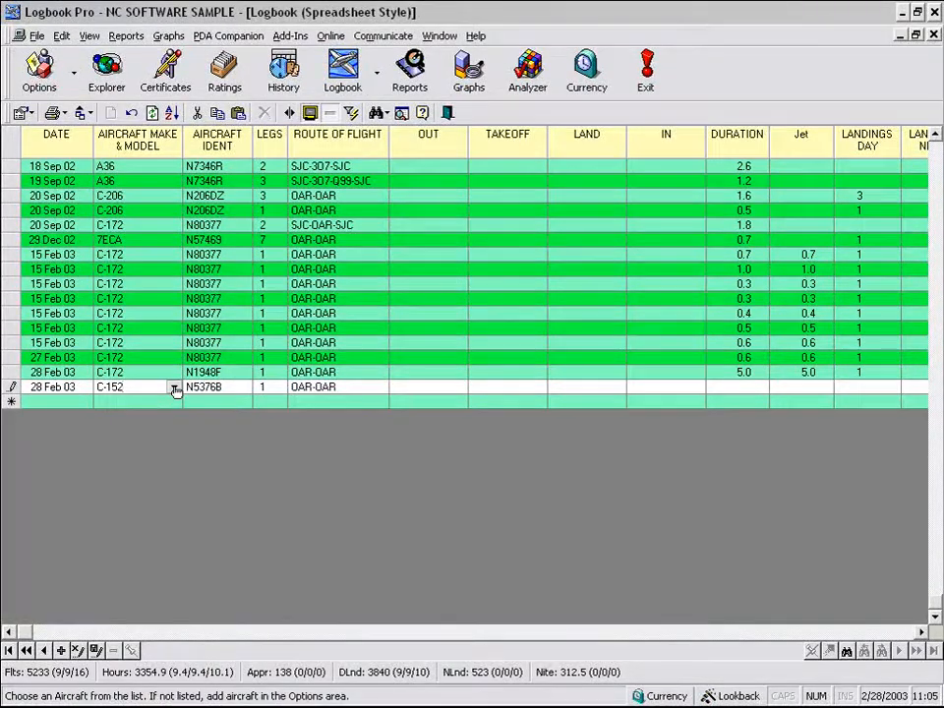
left_click(173, 386)
left_click(153, 426)
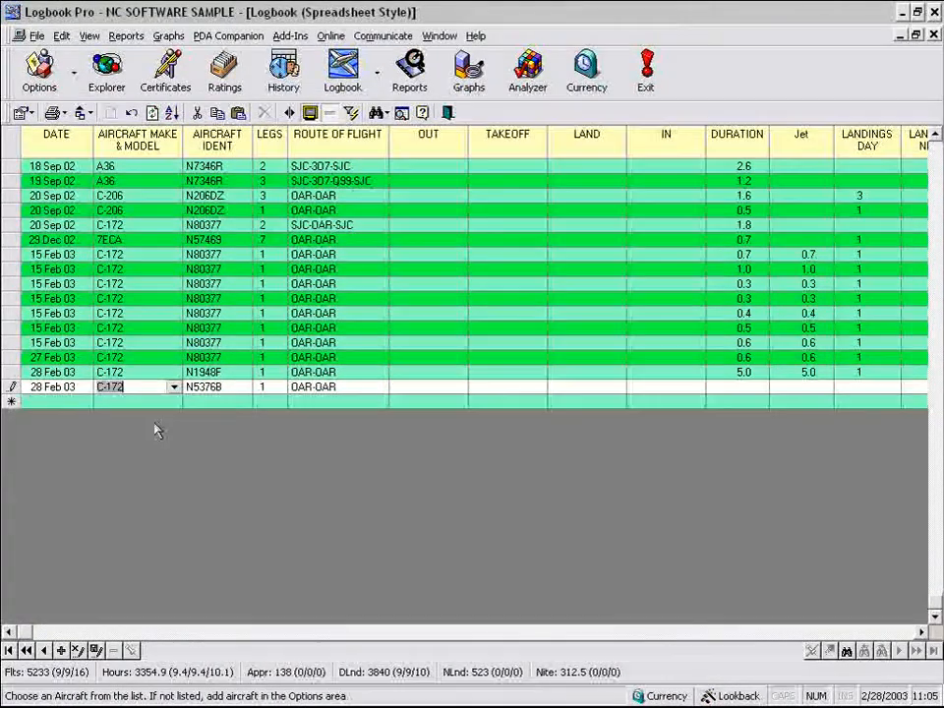
Step: Check the idents offered for the C-172 and enter N1234NC as a new aircraft ident
left_click(222, 390)
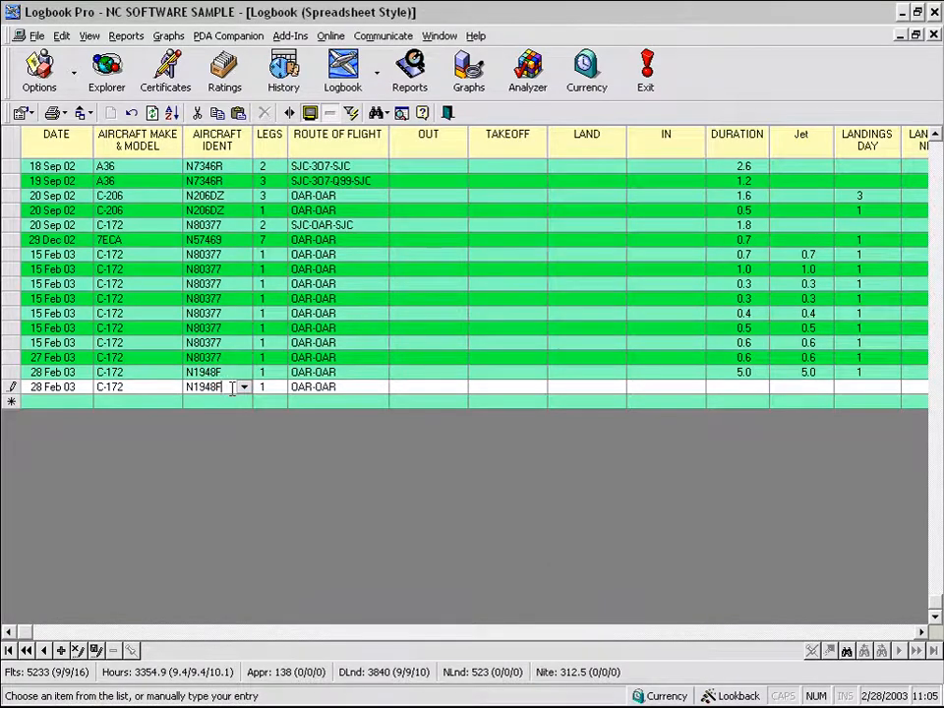
left_click(245, 389)
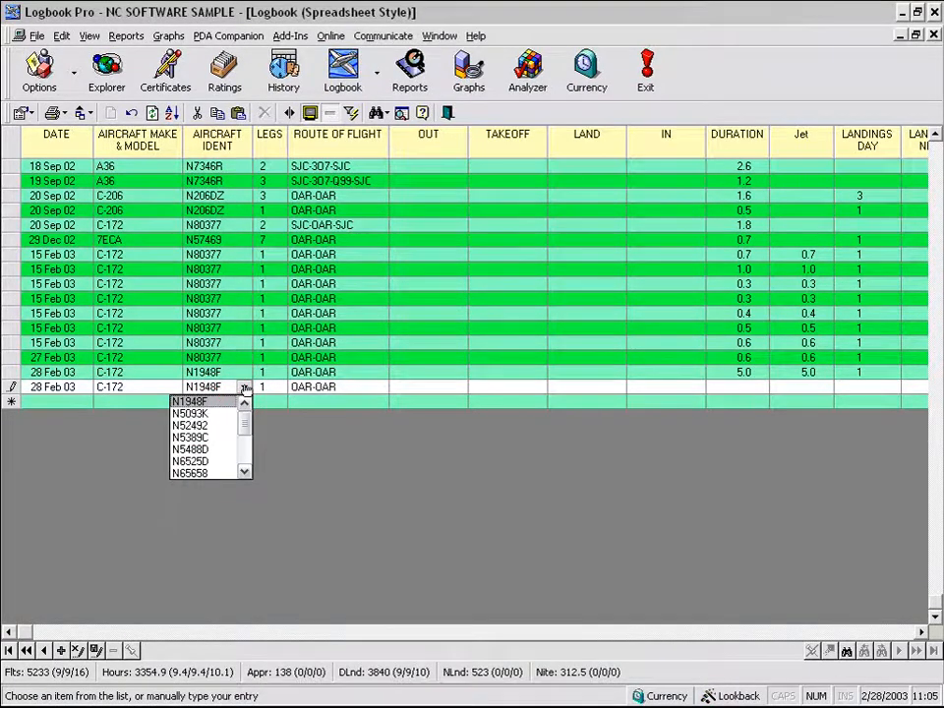
left_click(244, 390)
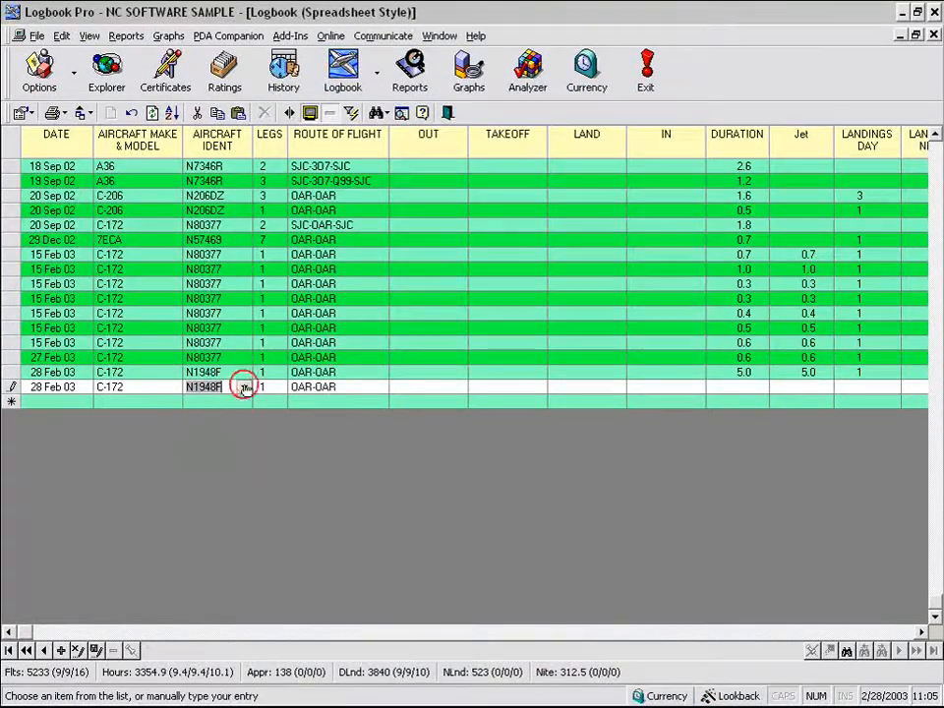
type("N1234NC")
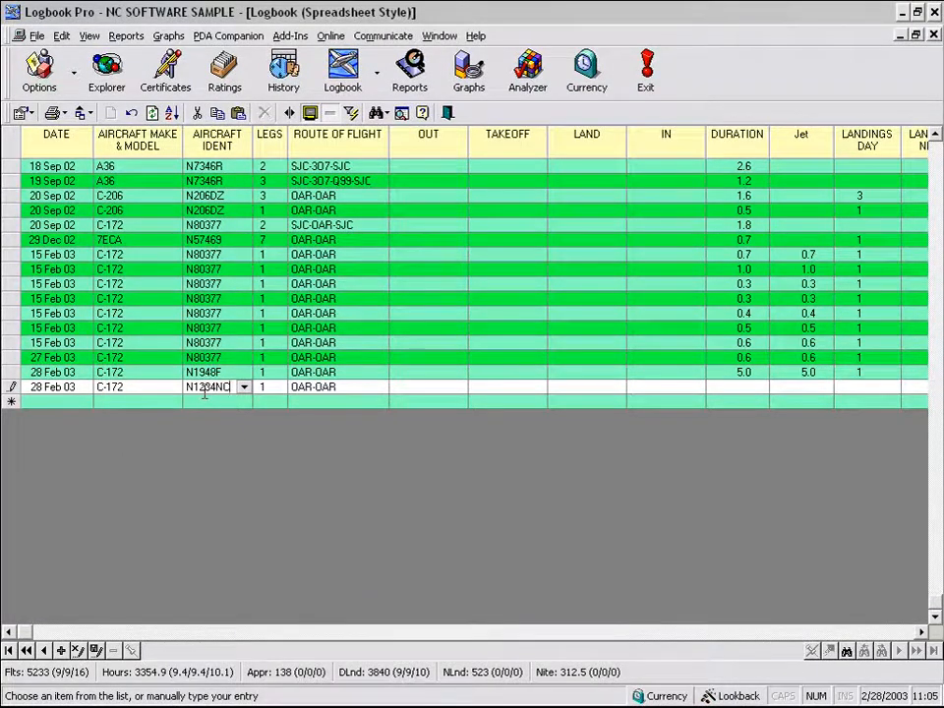
key("Tab")
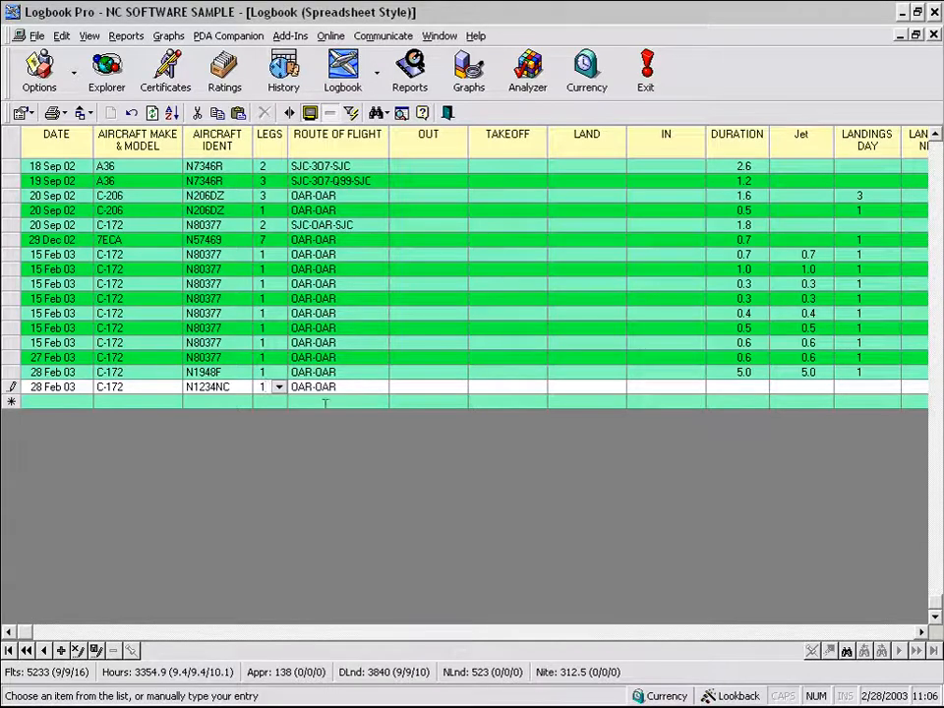
right_click(343, 390)
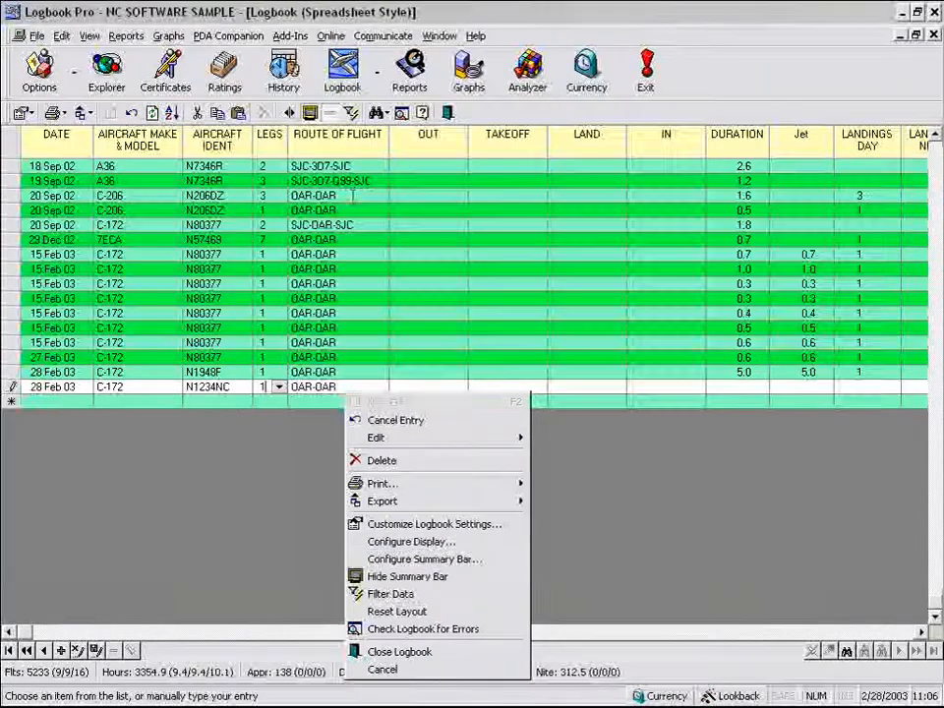
left_click(466, 5)
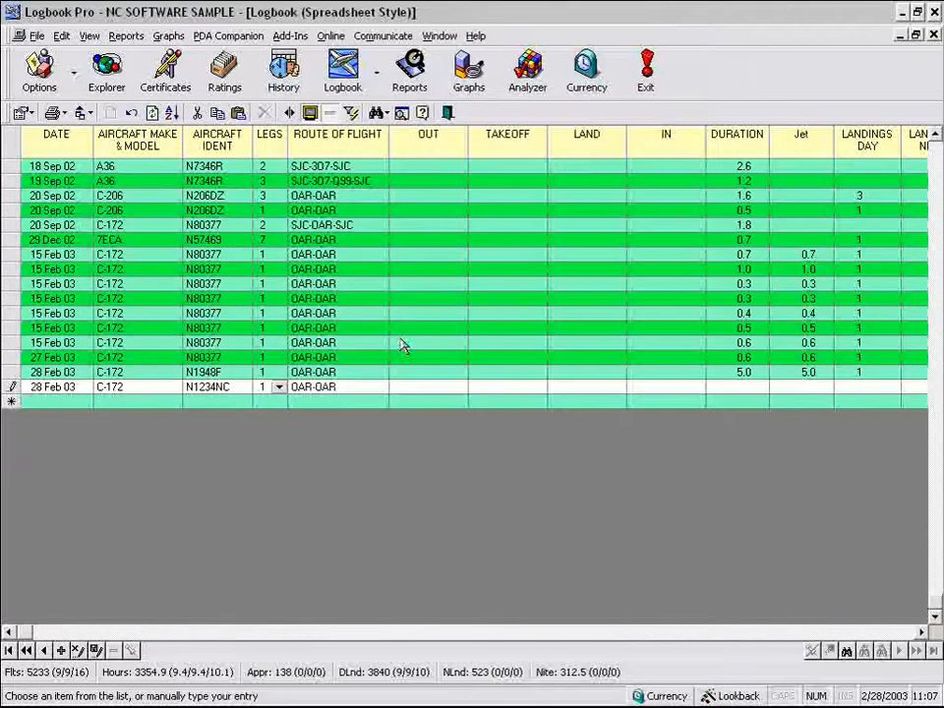
Step: Set the new flight's duration to 1.0 and let the Jet time autofill with 1.0
left_click(733, 387)
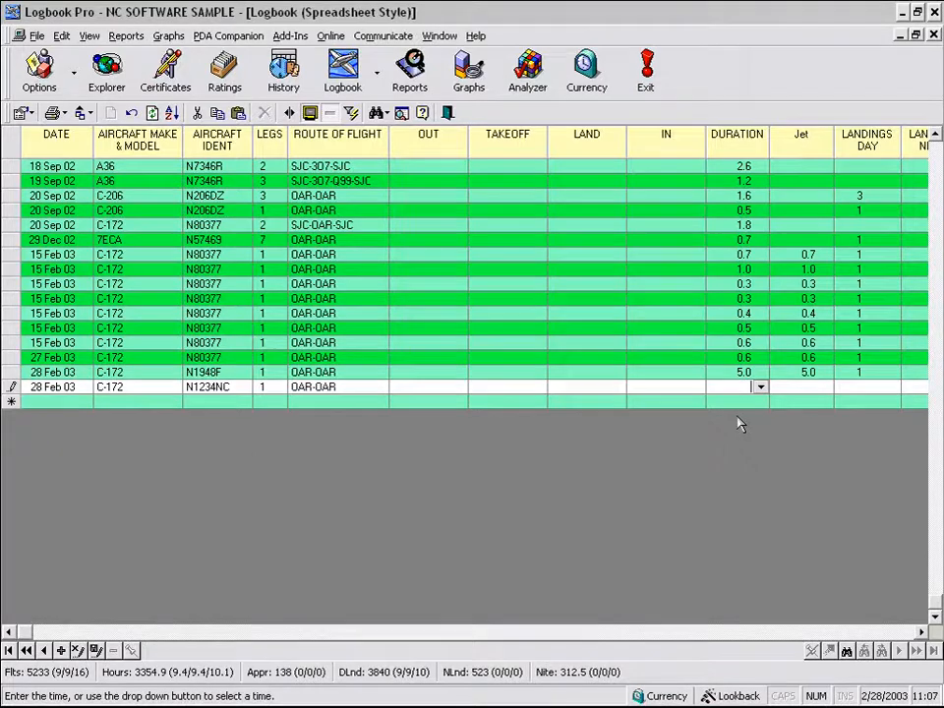
left_click(761, 387)
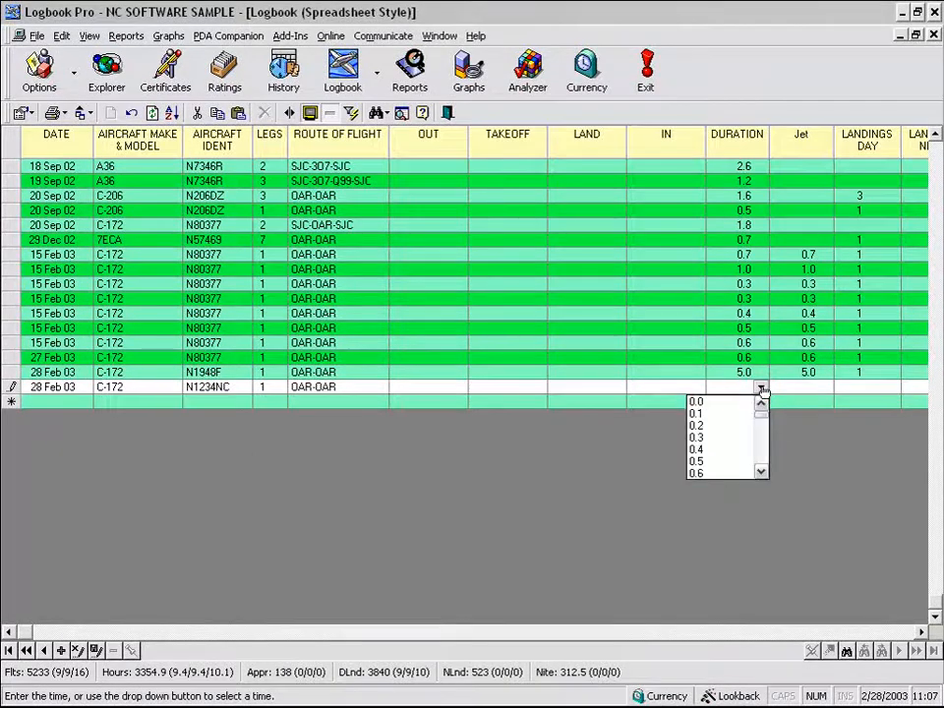
left_click(764, 448)
left_click(747, 450)
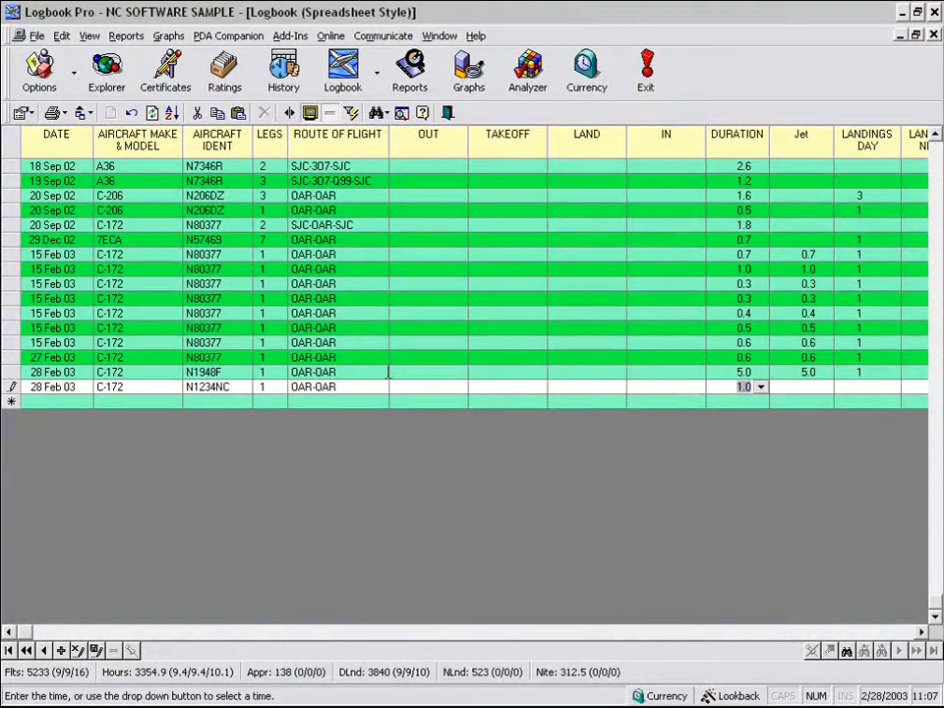
left_click(156, 387)
key("Tab")
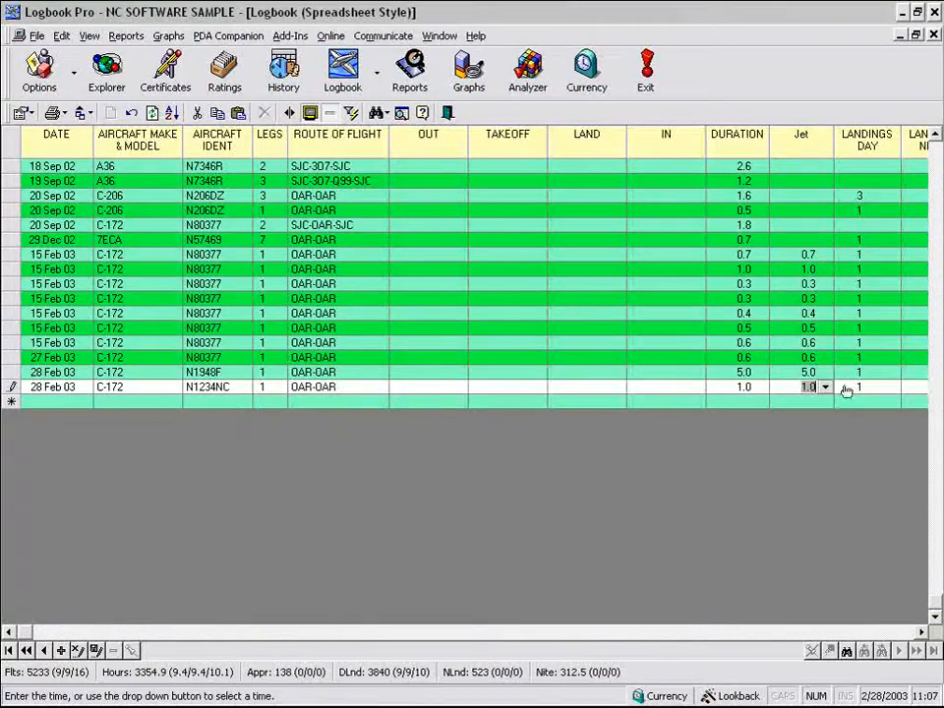
Step: Examine the new entry's autofilled landing, flight condition, crew role and custom columns beyond the Jet time
left_click(919, 632)
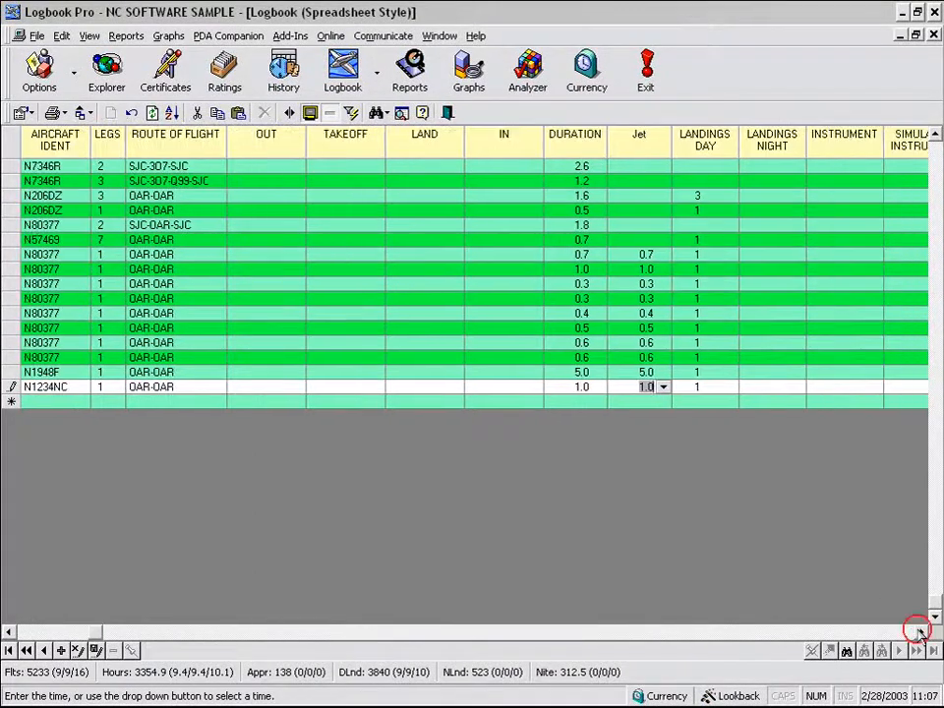
left_click(919, 632)
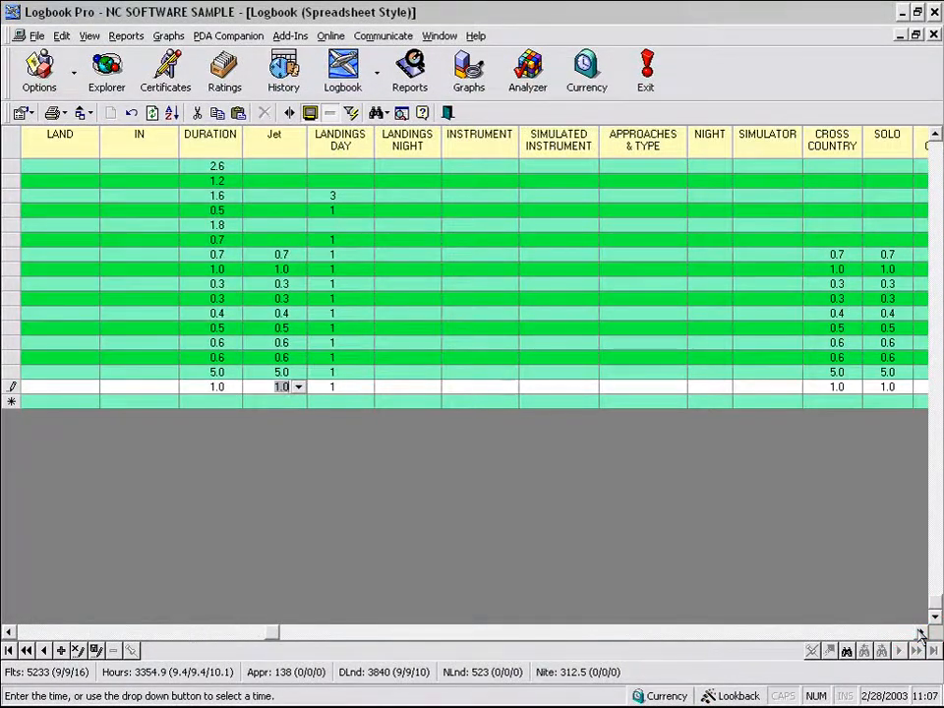
left_click(919, 633)
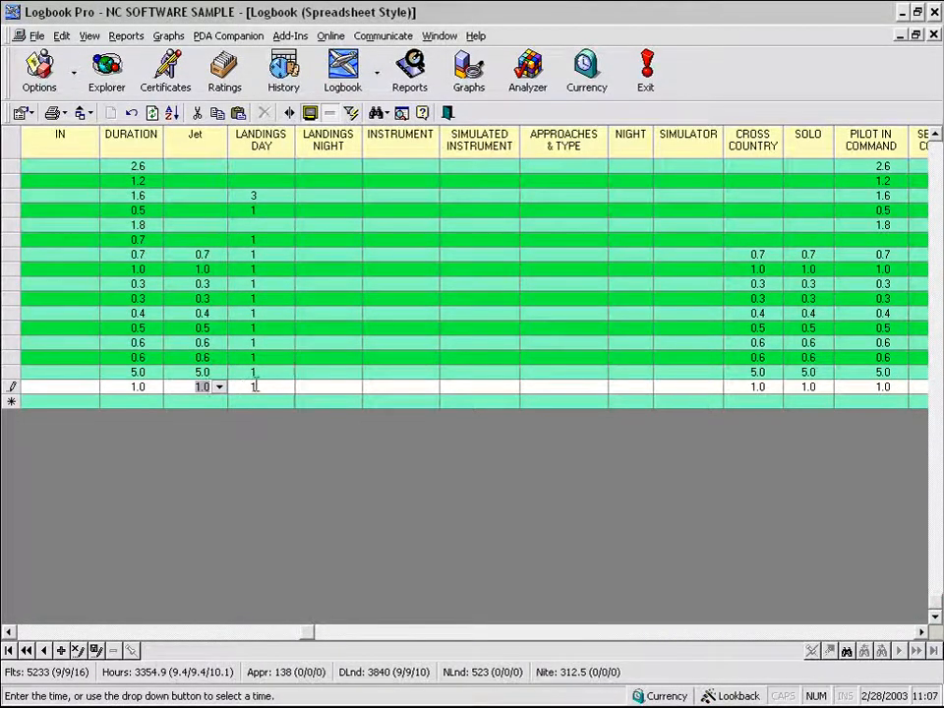
left_click(921, 632)
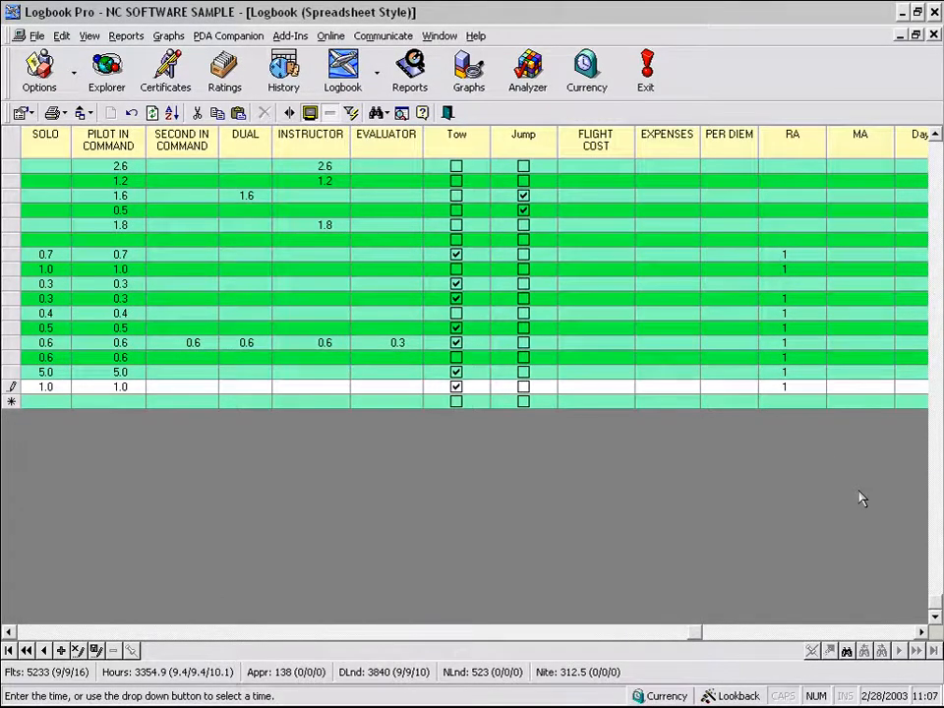
Step: Open the takeoff and landing times for the new N1234NC entry and set the takeoff time to 08:08
left_click(37, 632)
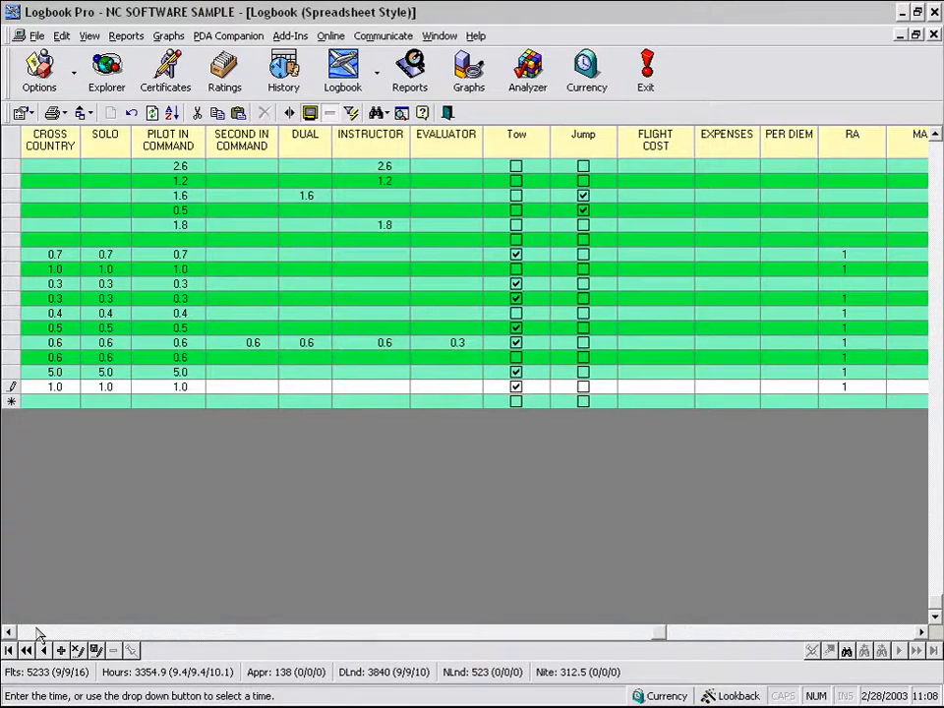
left_click(36, 632)
left_click(36, 633)
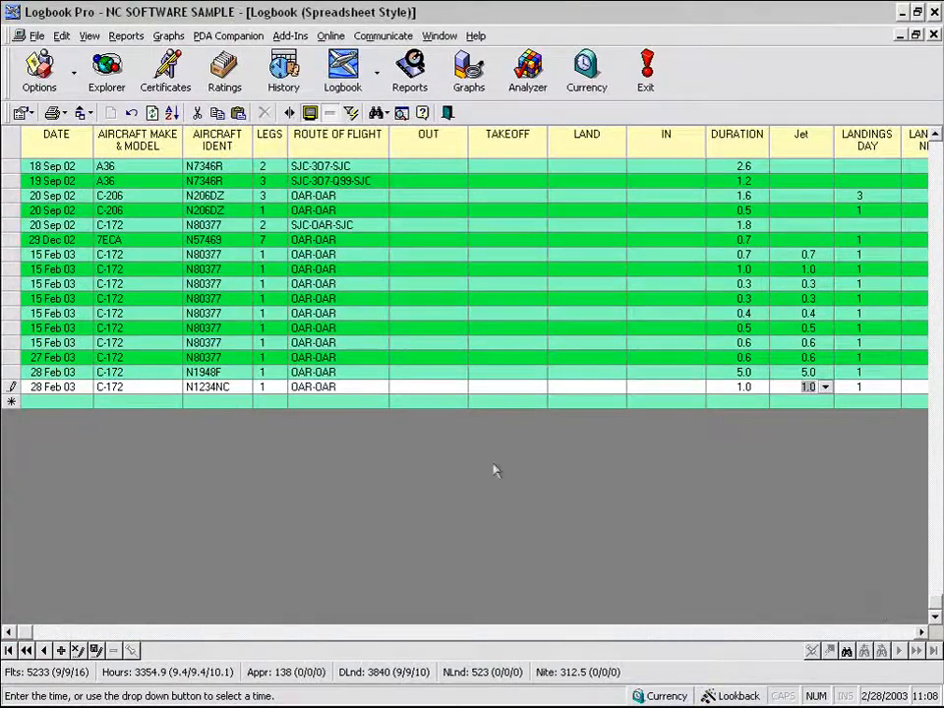
left_click(521, 386)
left_click(524, 389)
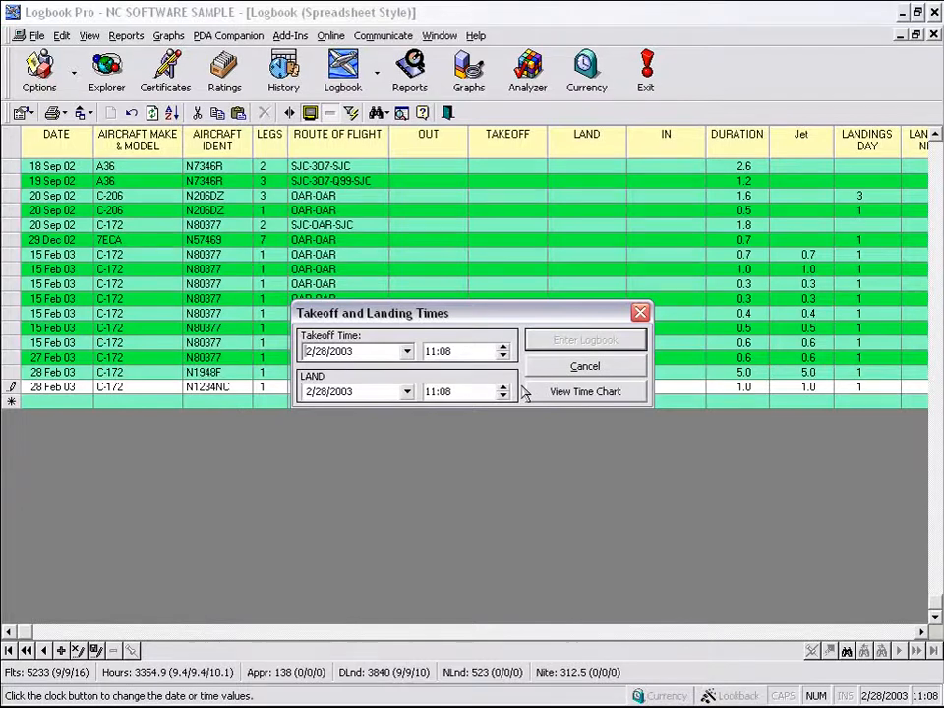
left_click(502, 355)
left_click(502, 355)
left_click(503, 355)
left_click(503, 356)
Step: Set the landing time to 11:04 for the new flight
left_click(490, 392)
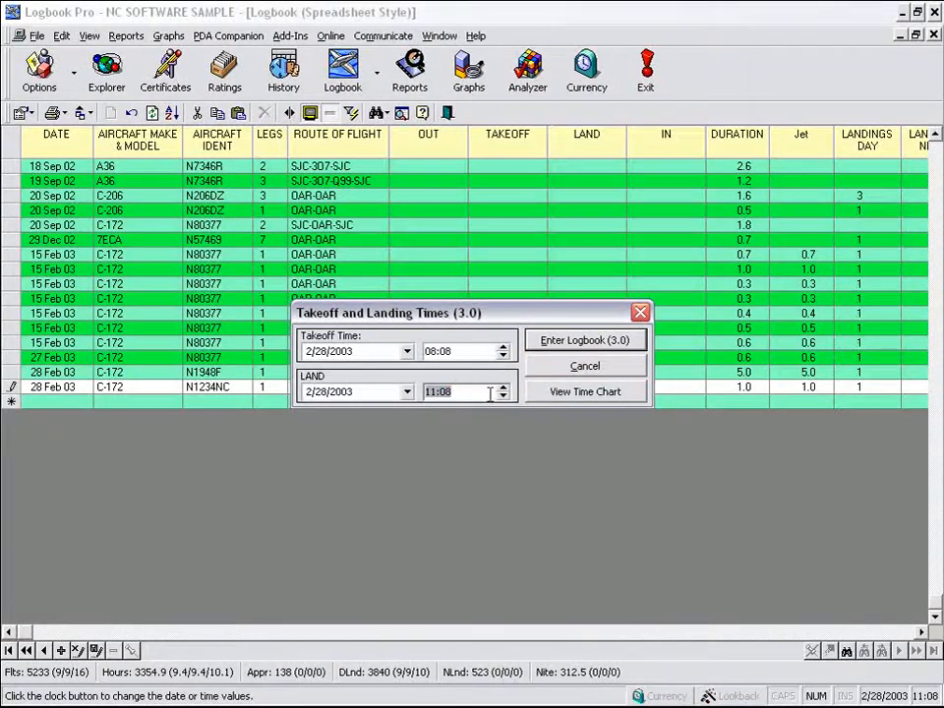
left_click(503, 396)
left_click(503, 396)
left_click(502, 396)
left_click(502, 396)
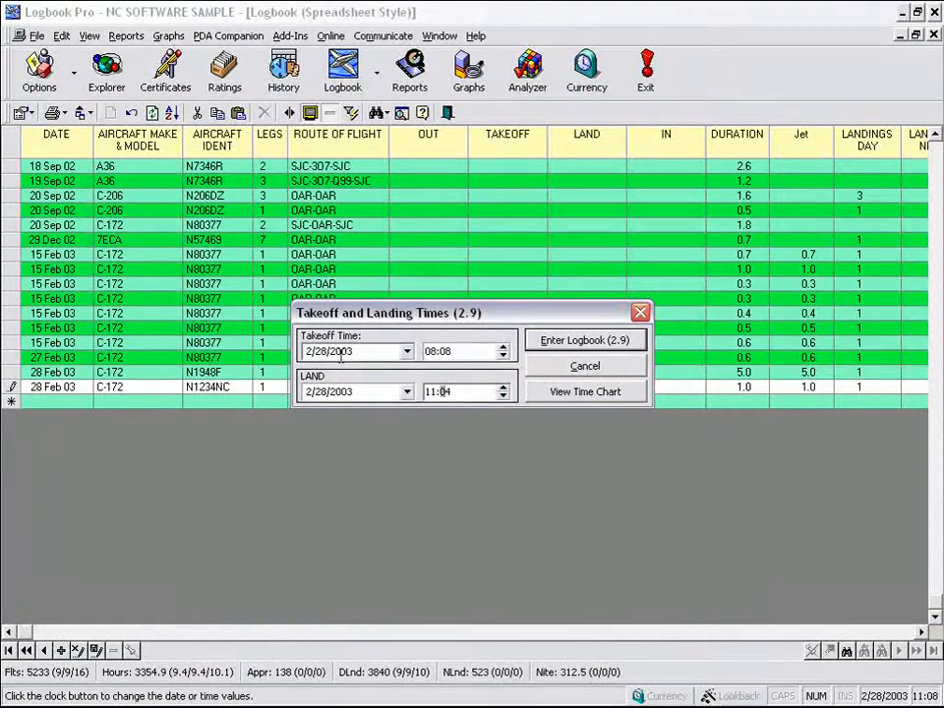
Step: Look at the calendar for the takeoff date and view the time conversion chart
left_click(407, 352)
left_click(408, 352)
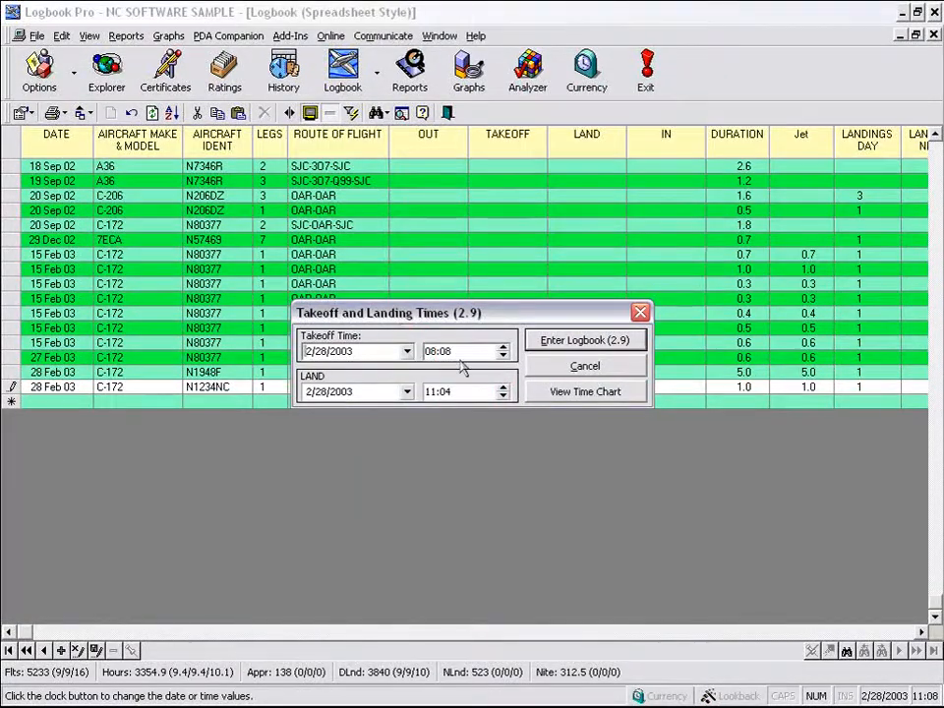
left_click(588, 394)
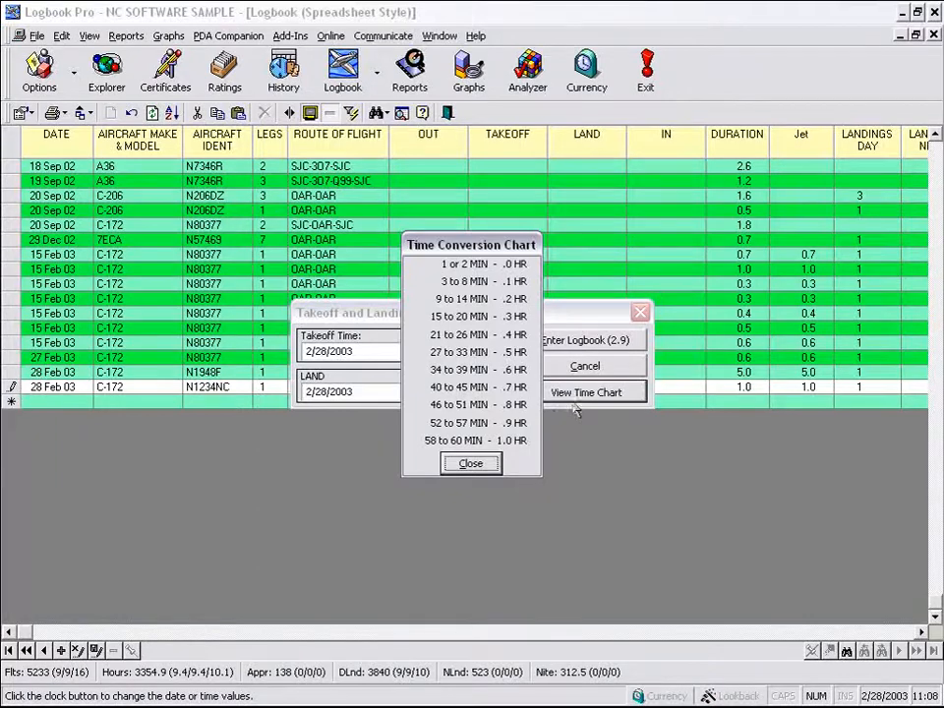
left_click(471, 464)
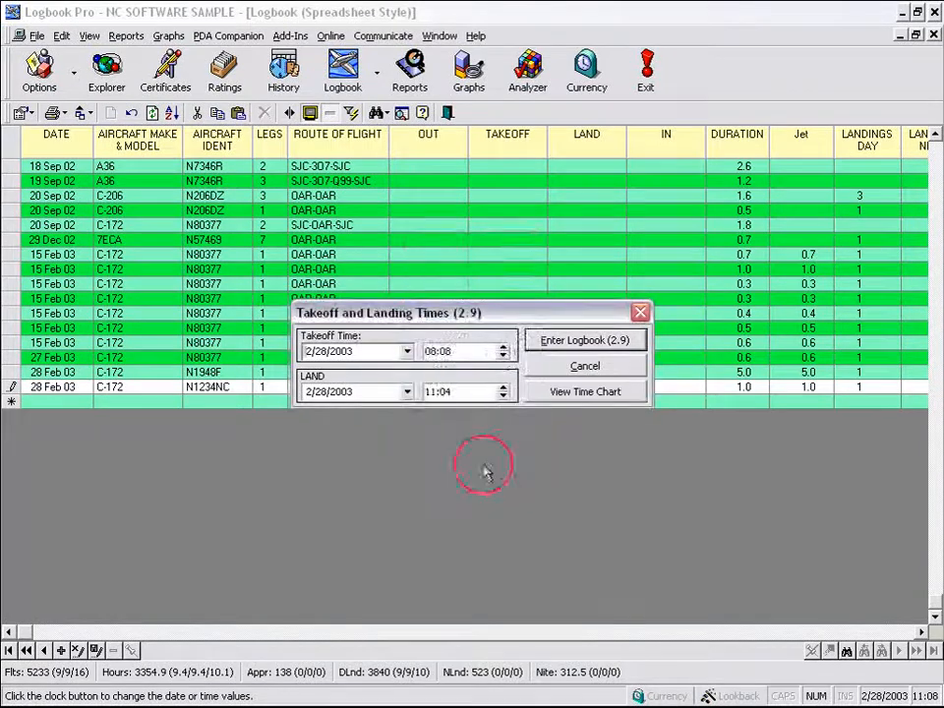
Step: Adjust the takeoff time to 08:10
left_click(457, 352)
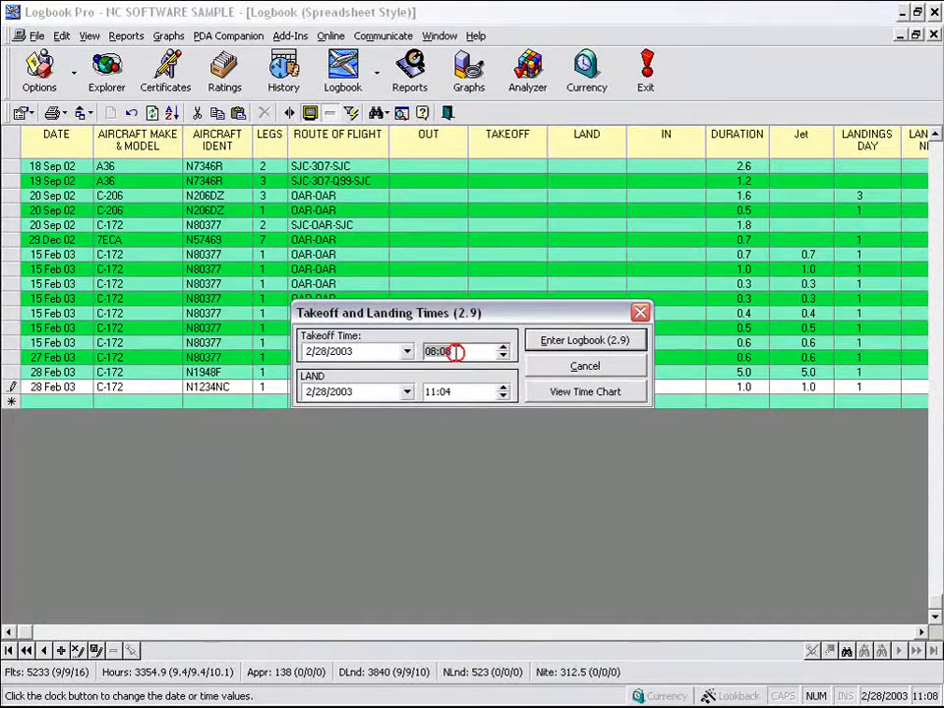
left_click(504, 355)
left_click(503, 355)
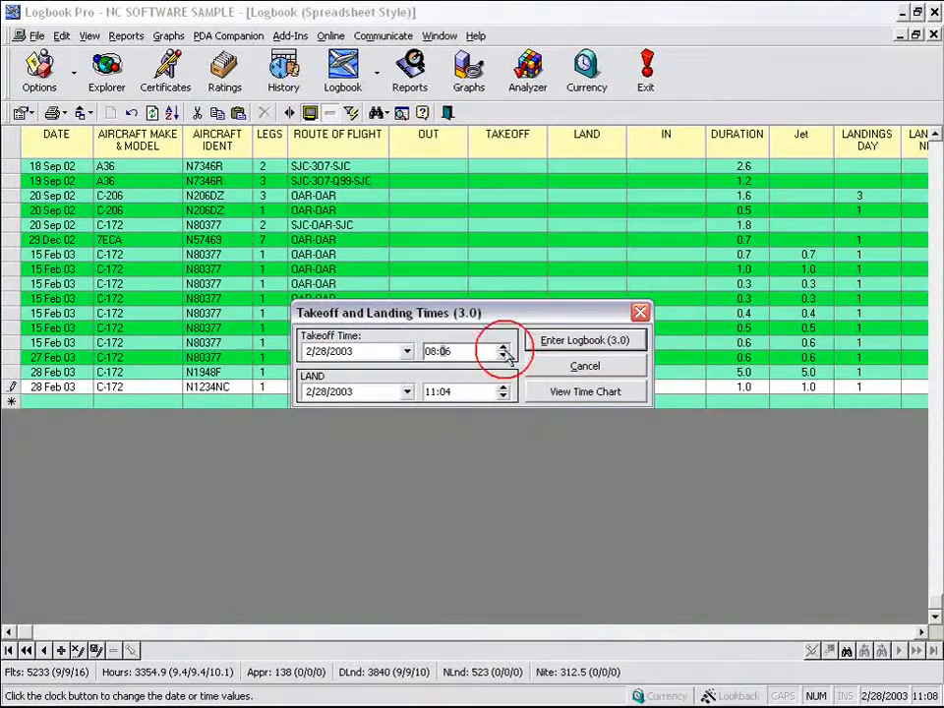
left_click(503, 348)
left_click(502, 348)
left_click(503, 348)
left_click(503, 348)
Step: Set the landing time to 11:00 and enter both times in the logbook with the calculated 2.8 duration
left_click(486, 392)
left_click(504, 396)
left_click(503, 396)
left_click(503, 395)
left_click(503, 395)
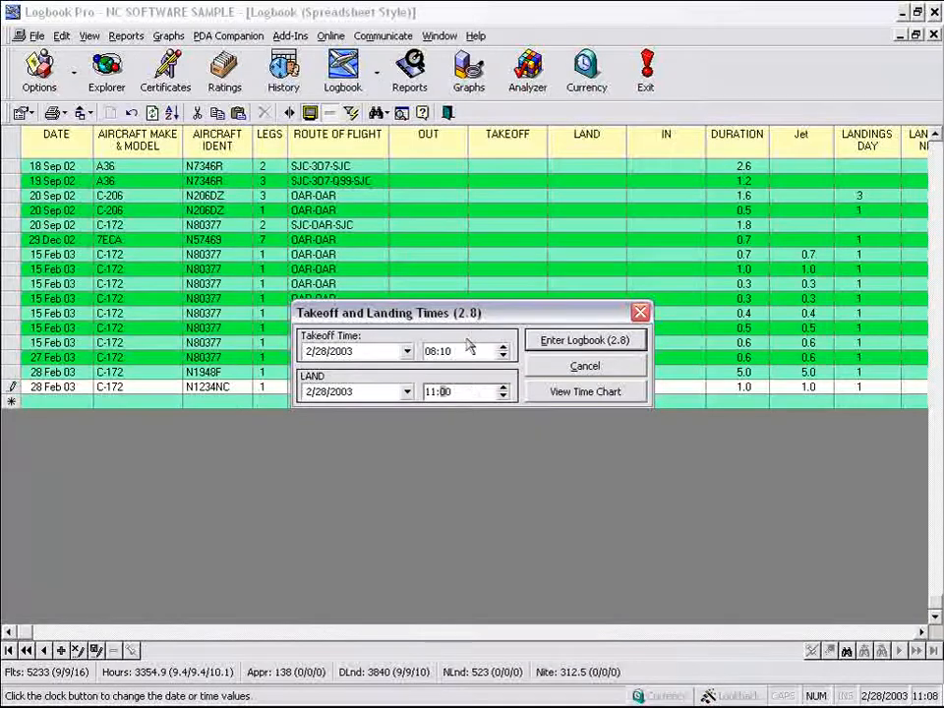
left_click(552, 348)
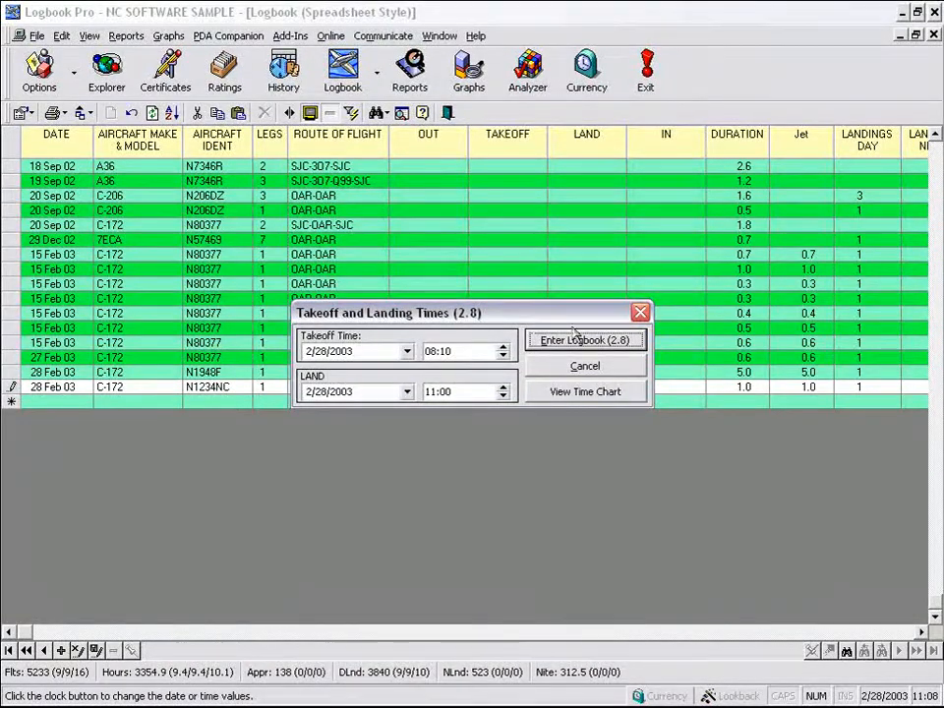
left_click(601, 344)
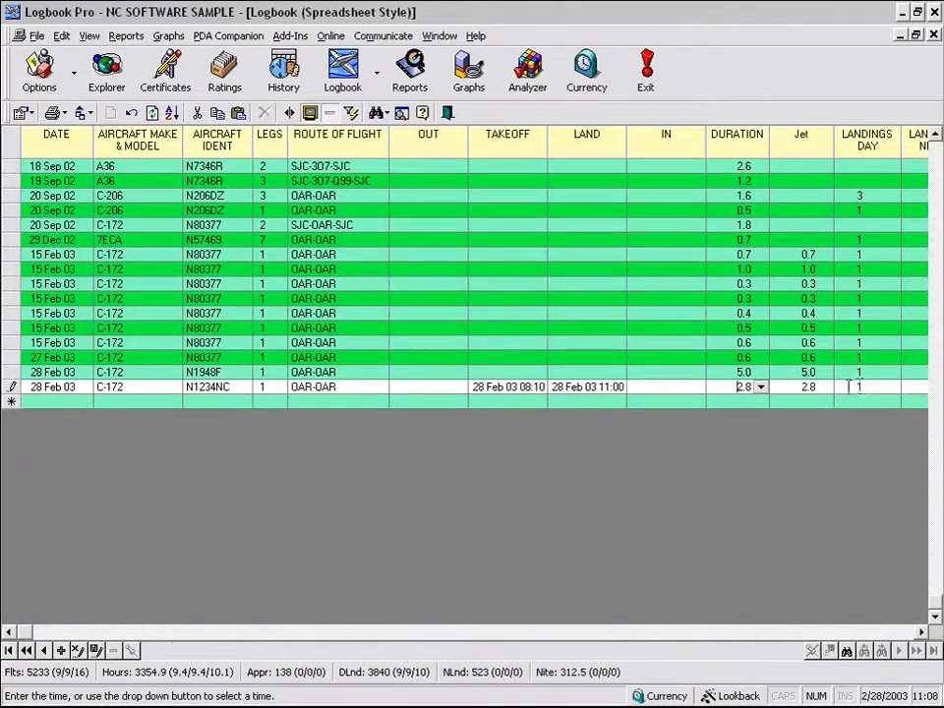
Step: Examine the new entry's autofilled time columns and the range of values offered for its Jet time
left_click(920, 632)
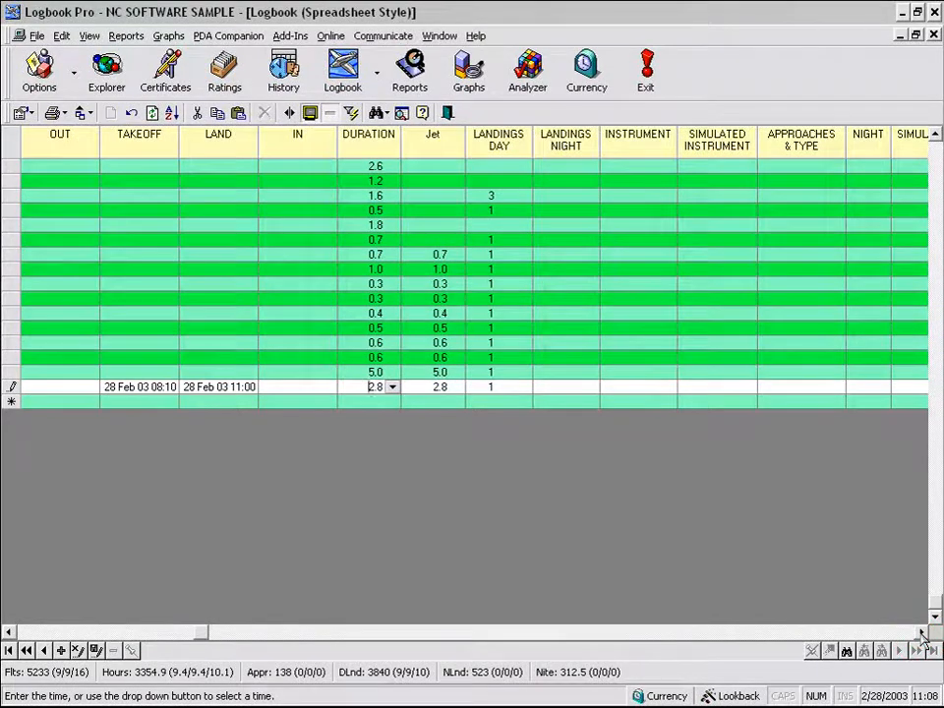
left_click(920, 632)
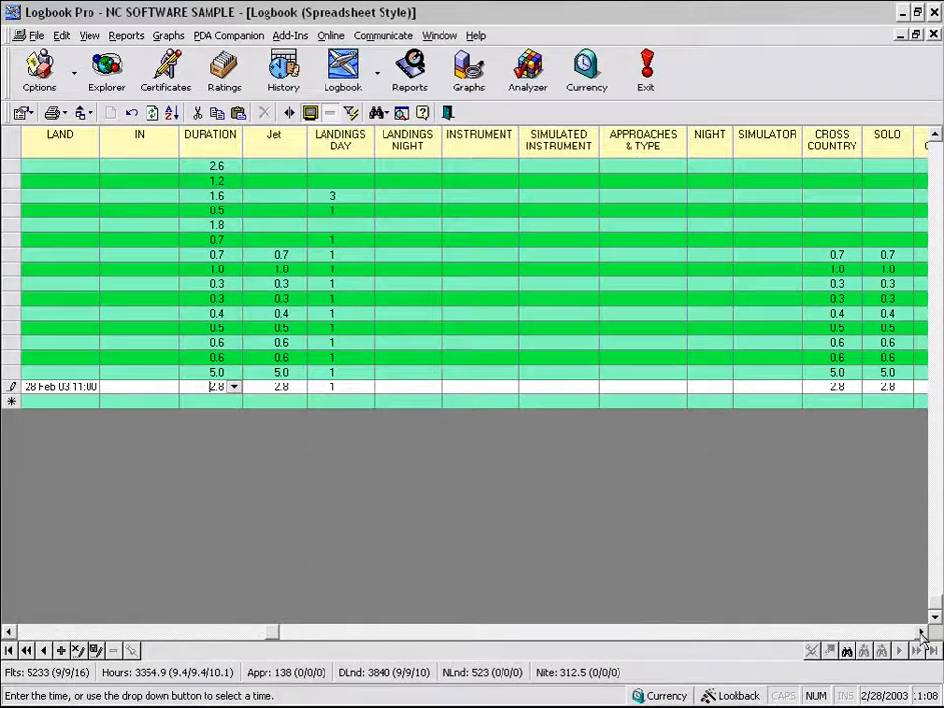
left_click(295, 389)
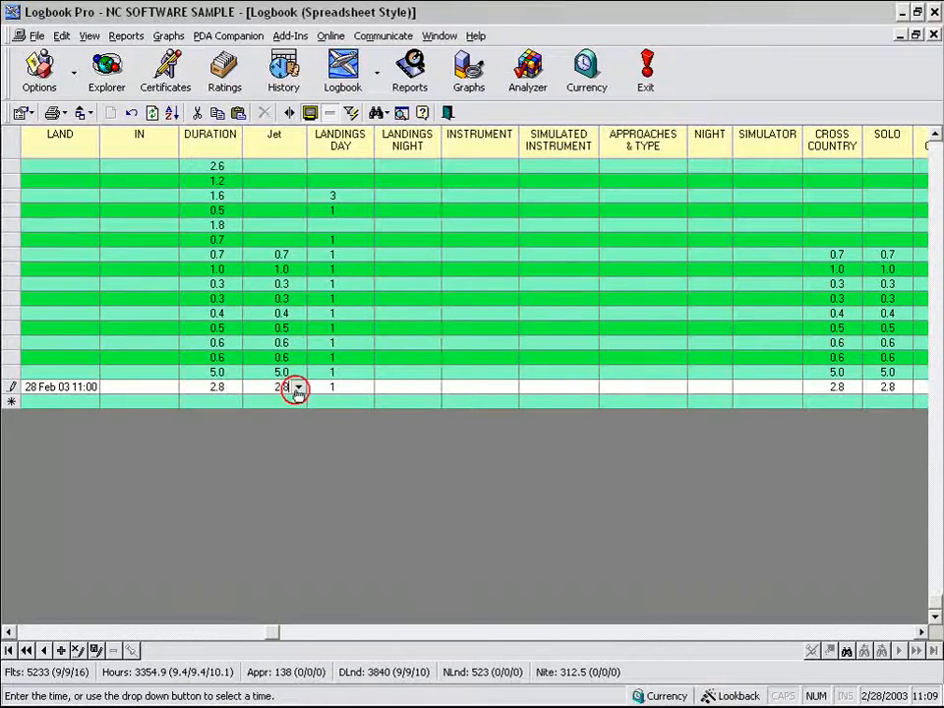
left_click(299, 387)
left_click(298, 468)
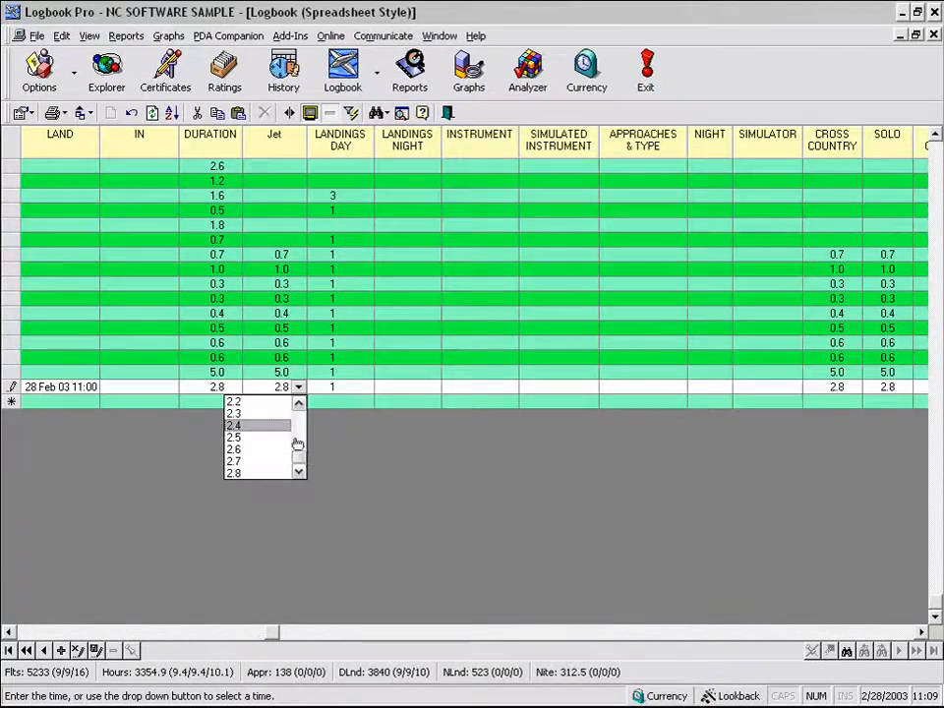
mouse_move(299, 460)
left_mouse_down()
mouse_move(300, 429)
mouse_move(299, 455)
left_mouse_up()
left_click(302, 392)
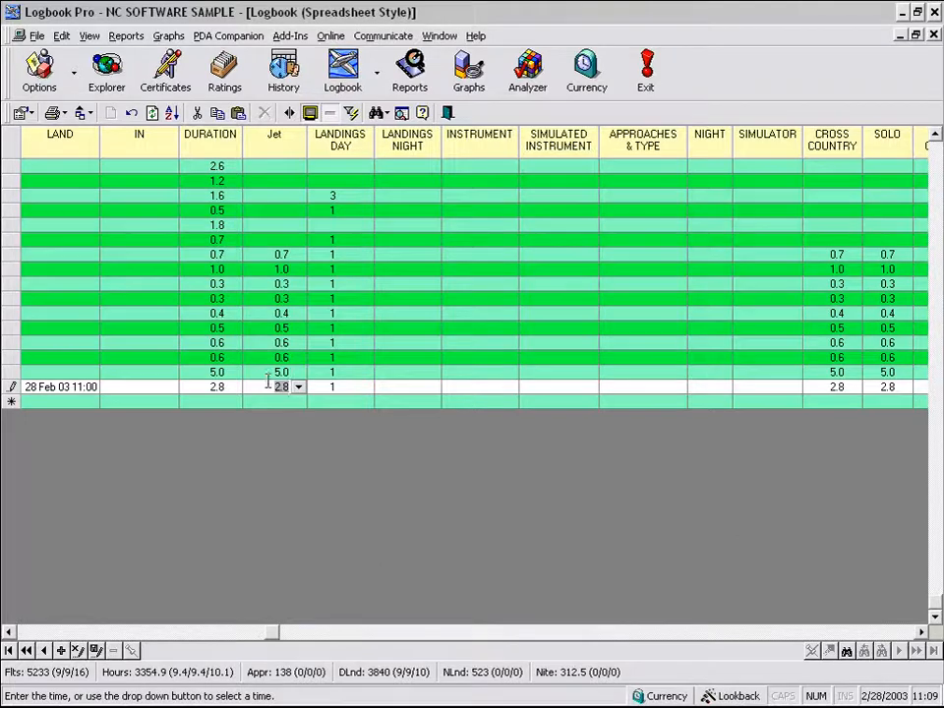
Step: Try to set the new entry's Jet time to 44
type("44")
key("Tab")
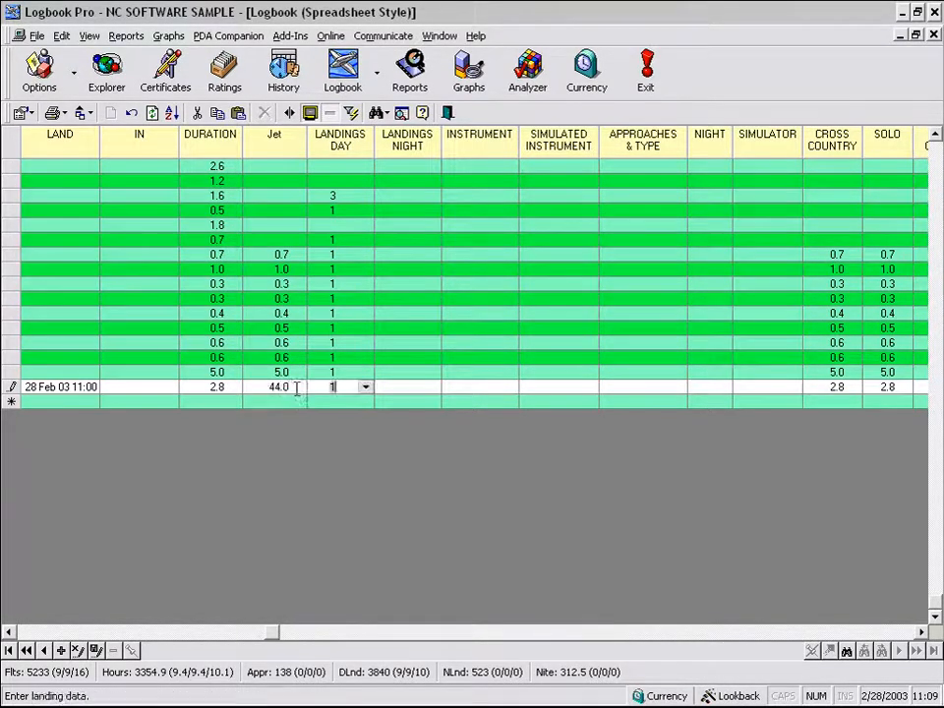
left_click(286, 400)
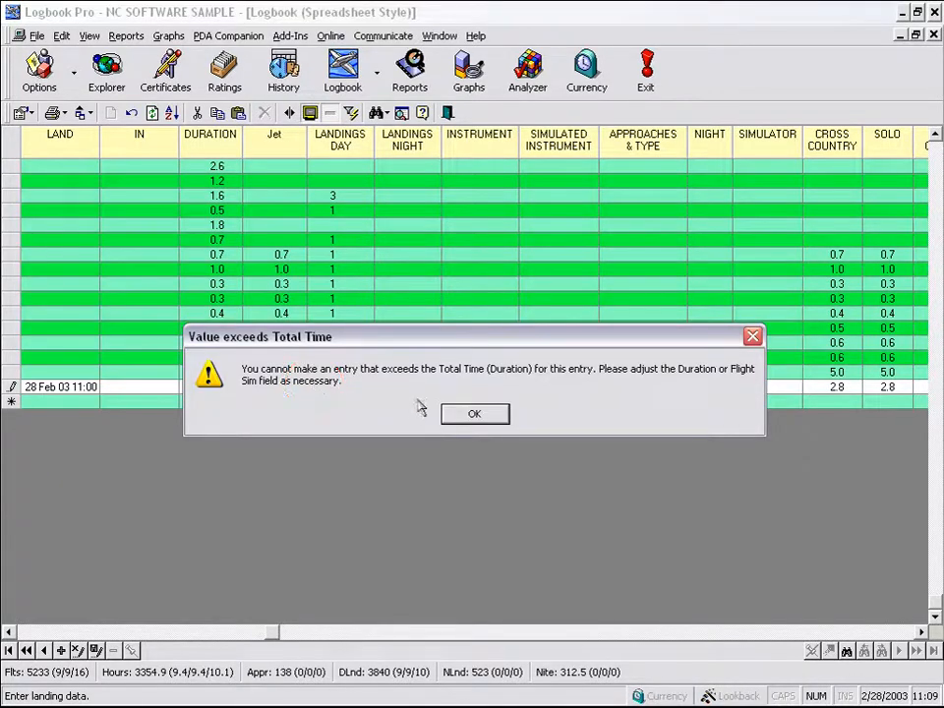
left_click(473, 414)
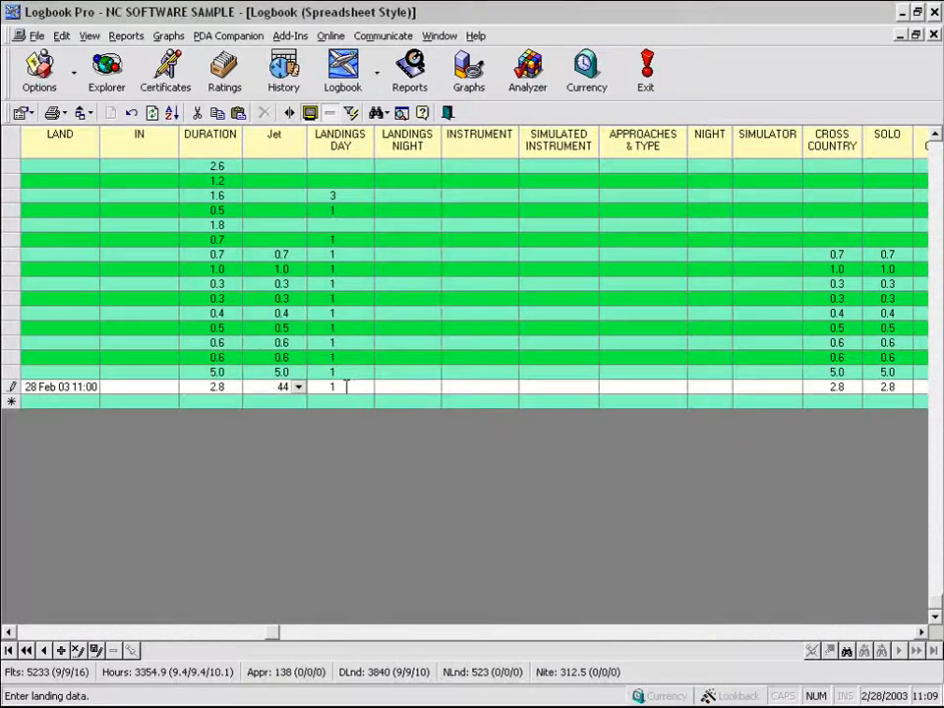
Step: Set the new entry's Jet time to 2.8 from the offered values
left_click(297, 387)
left_click_drag(299, 414, 298, 462)
left_click(273, 475)
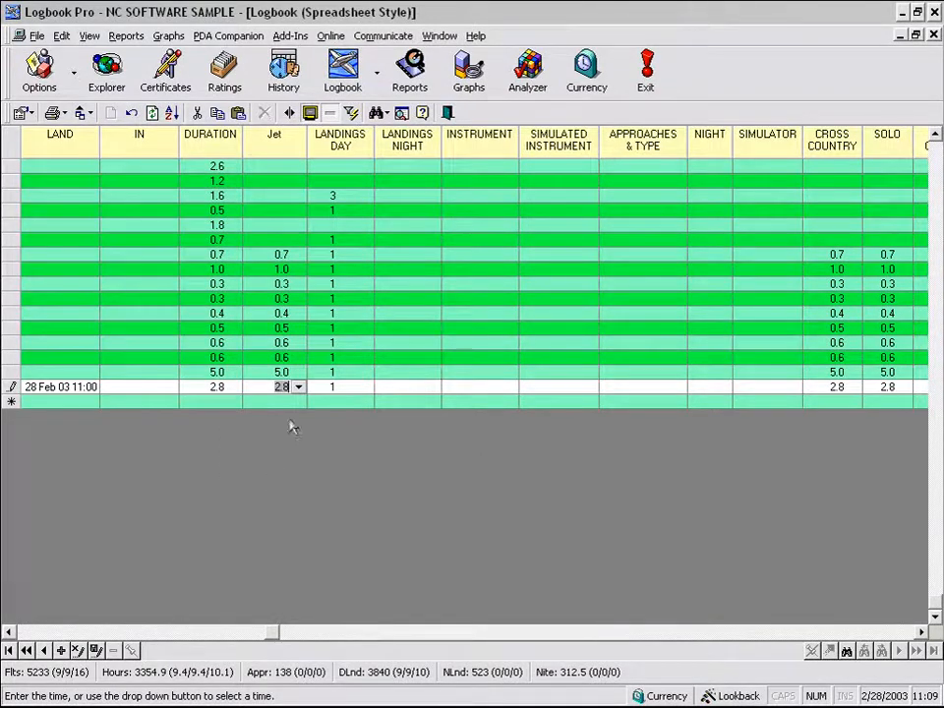
left_click(318, 388)
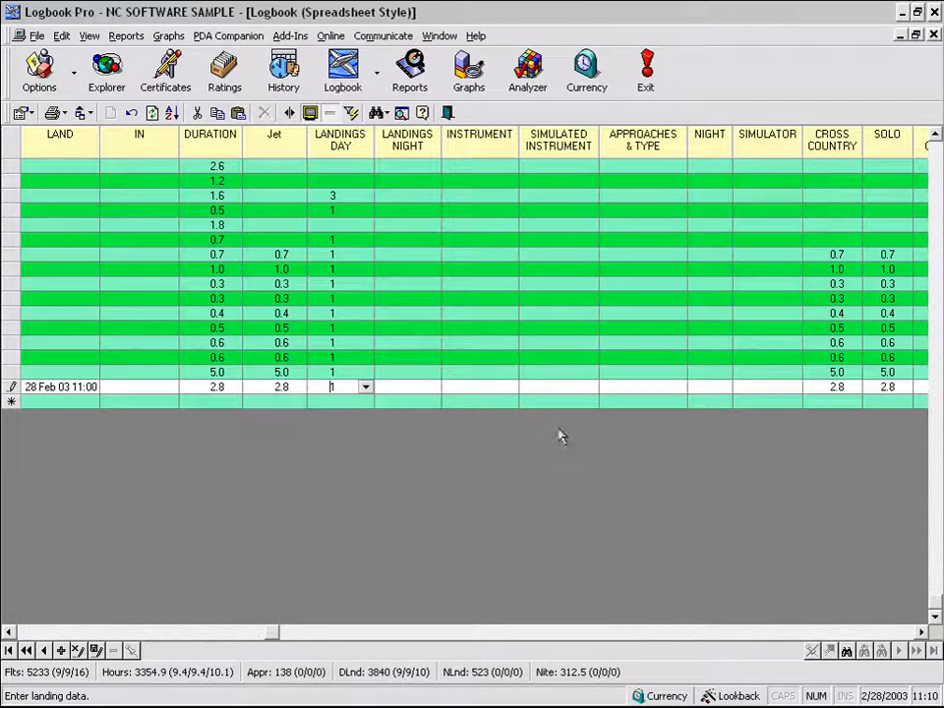
Step: Record 2 ILS approaches and 2 holds under the new entry's approaches and type
left_click(652, 389)
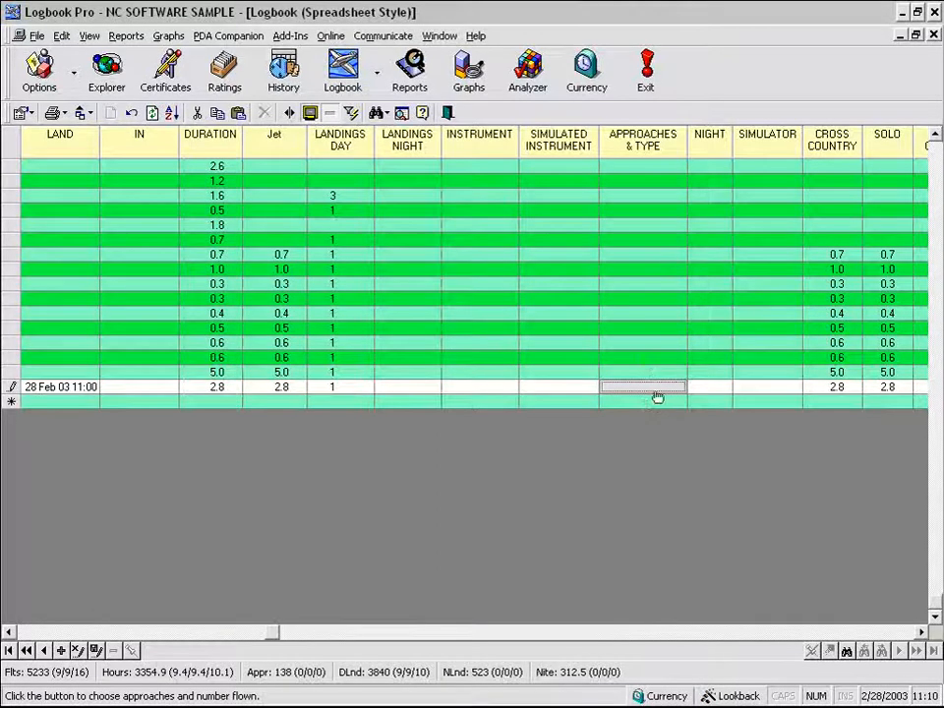
left_click(657, 395)
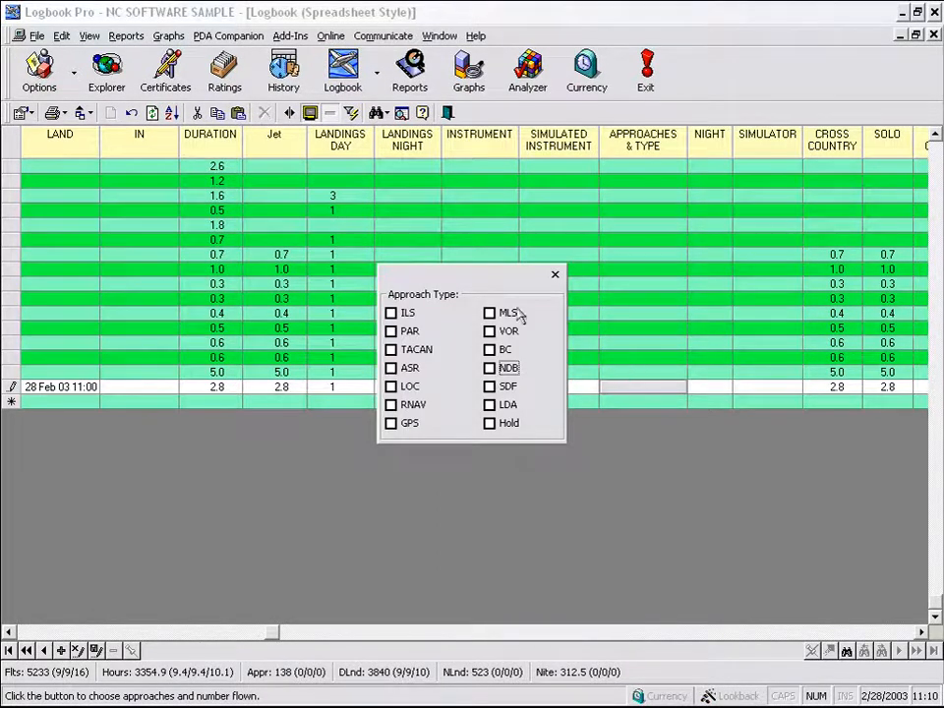
left_click(398, 313)
left_click(455, 309)
left_click(489, 424)
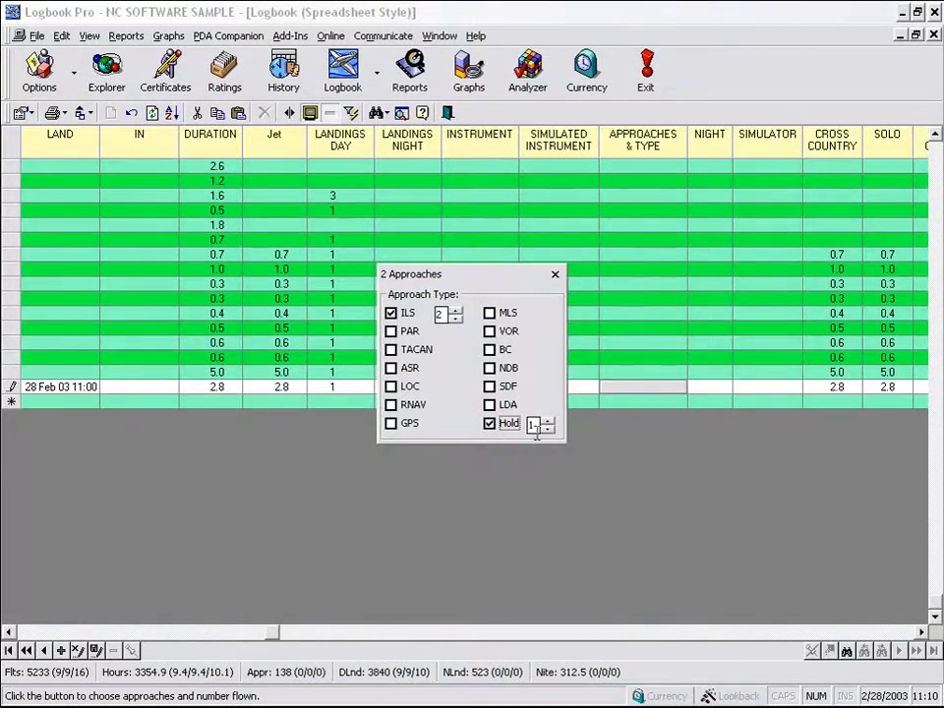
left_click(548, 420)
left_click(555, 276)
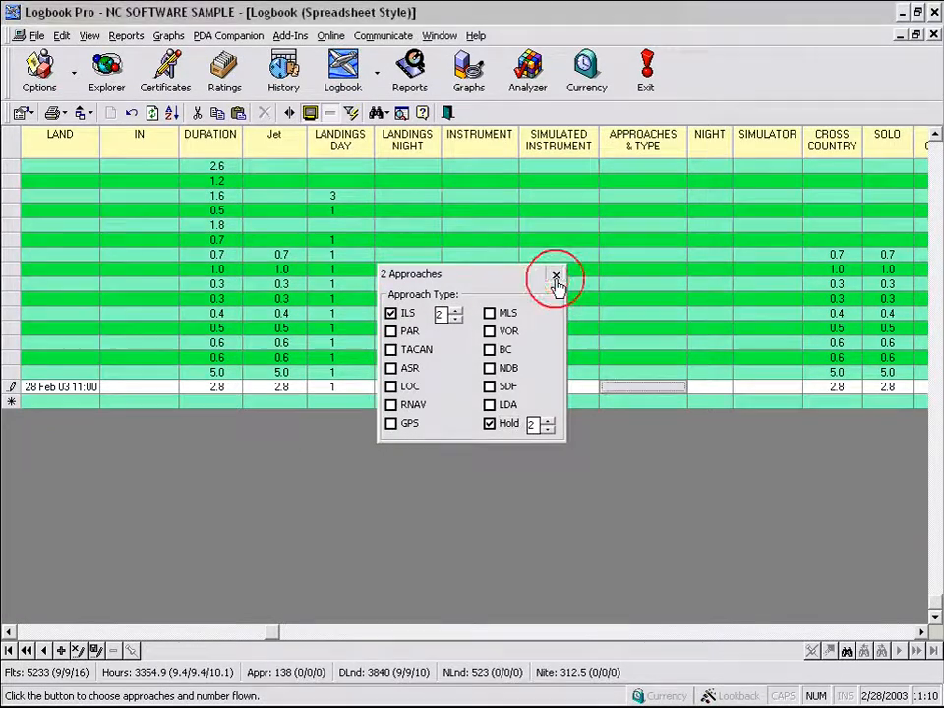
left_click(701, 385)
Step: Review the approach types and counts stored for the new entry
left_click(647, 393)
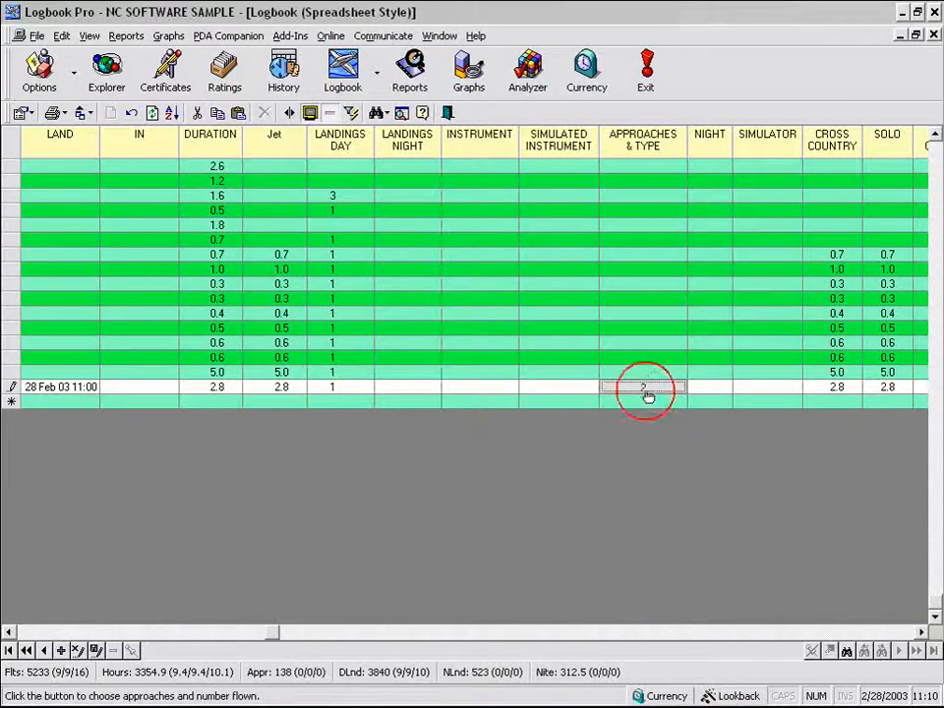
left_click(555, 276)
left_click(710, 386)
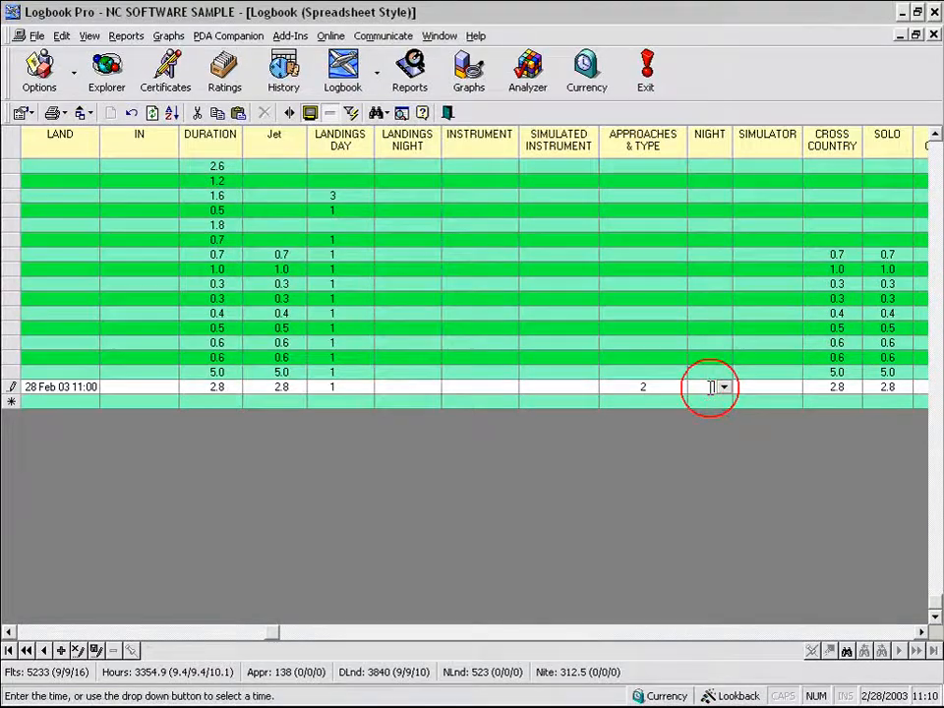
Step: Examine the new entry's cross country, crew role, Tow, Jump, cost and custom columns through to the remarks
left_click(923, 632)
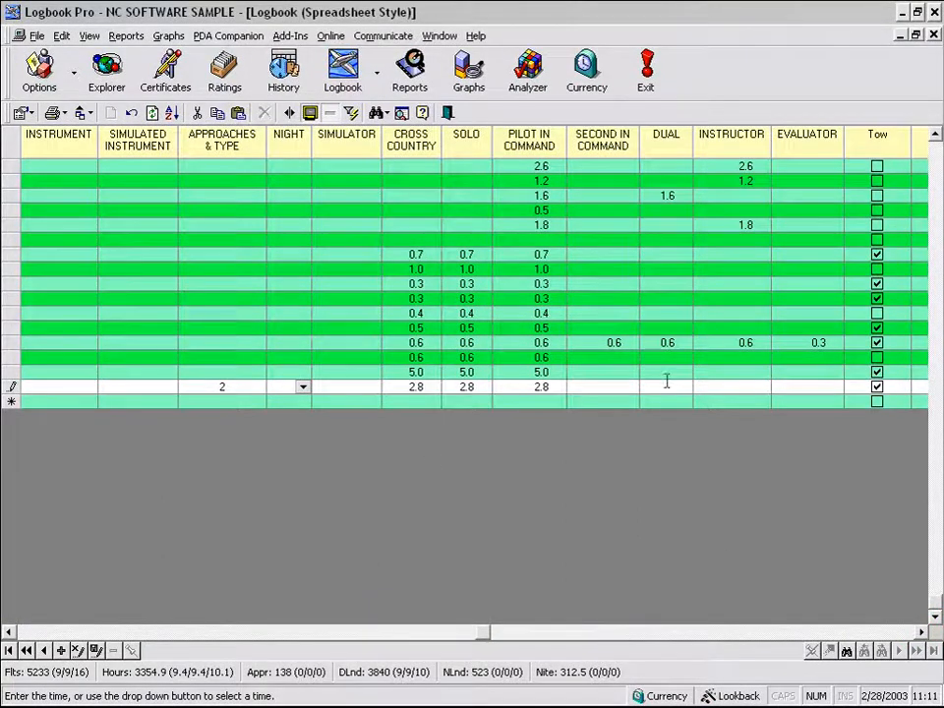
left_click(923, 632)
left_click(922, 634)
left_click(922, 633)
left_click(922, 634)
left_click(922, 633)
left_click(922, 633)
left_click(923, 633)
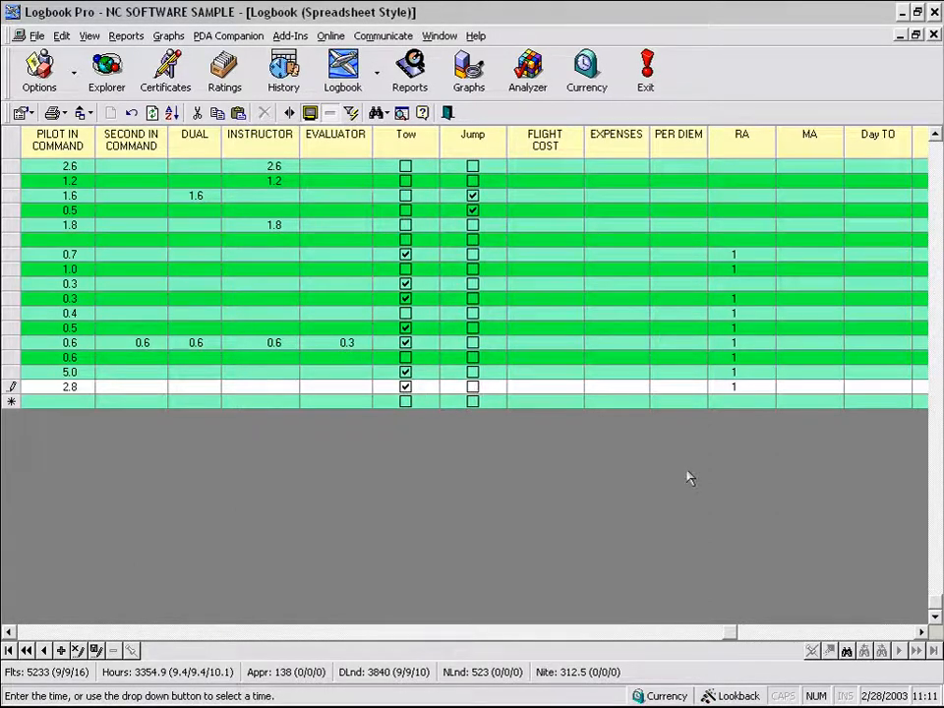
left_click(920, 631)
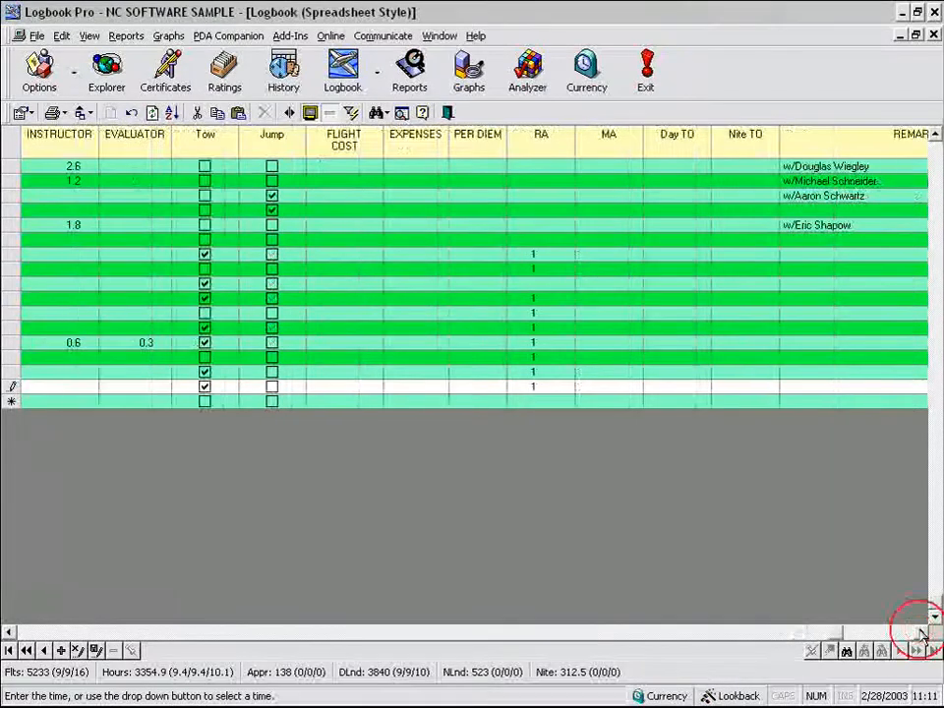
left_click(365, 384)
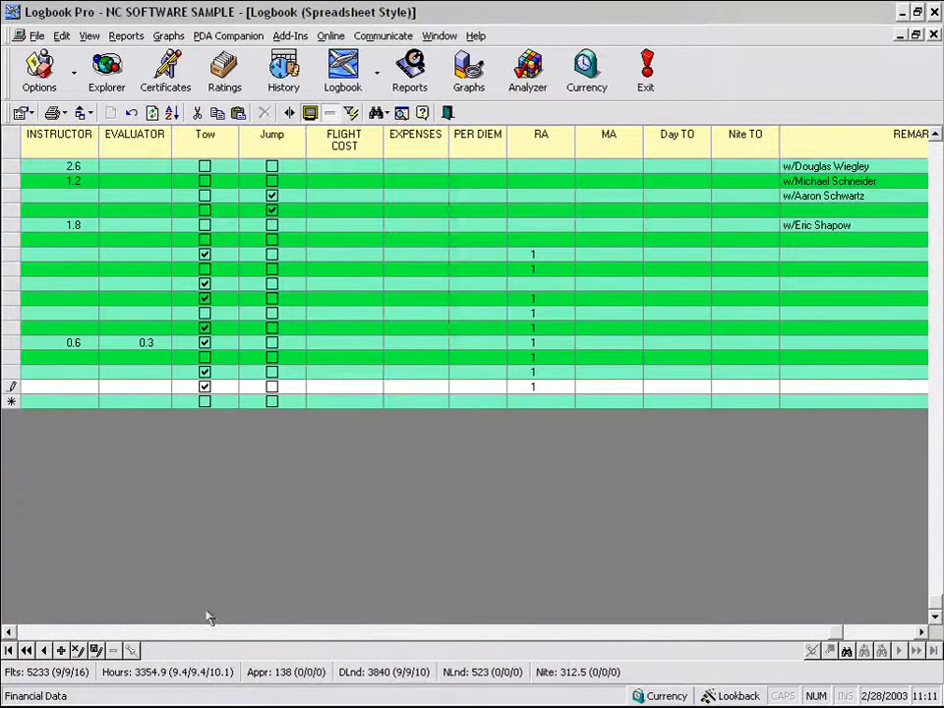
Step: Save the completed flight entry by moving to the blank new row below it
left_click(29, 632)
left_click(30, 632)
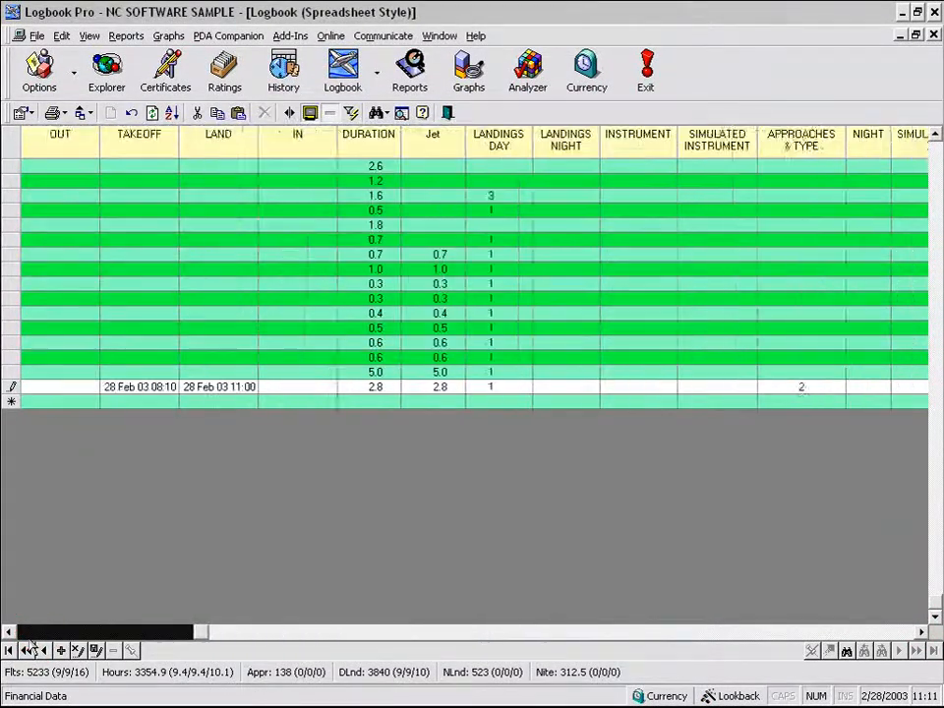
left_click(79, 401)
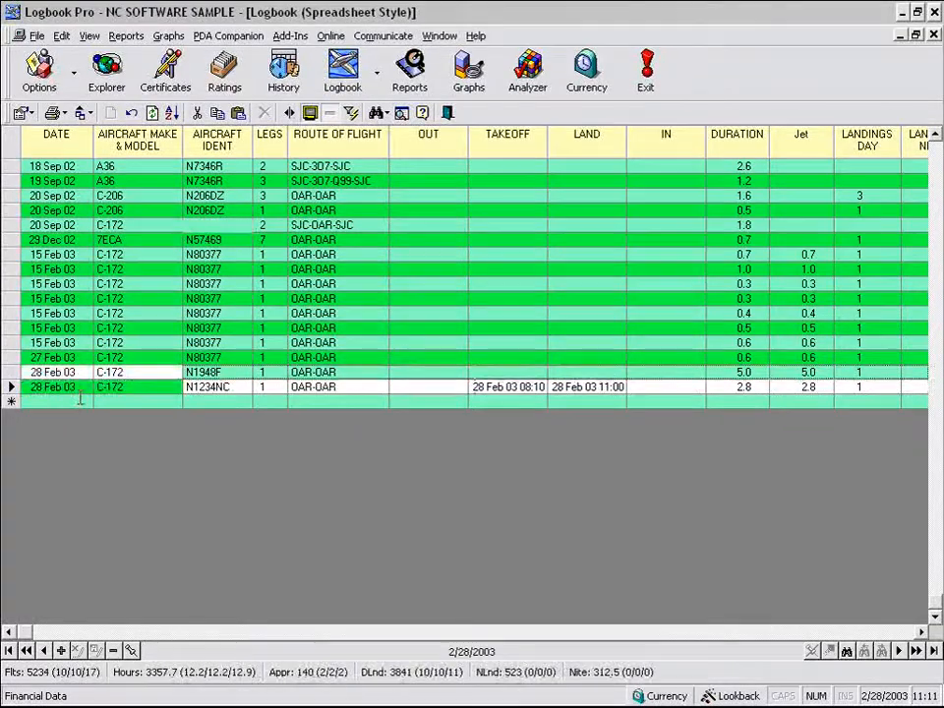
Step: Start another flight entry on the blank row with aircraft C-152, ident N5376B and route OAR-OAR
left_click(137, 401)
left_click(173, 401)
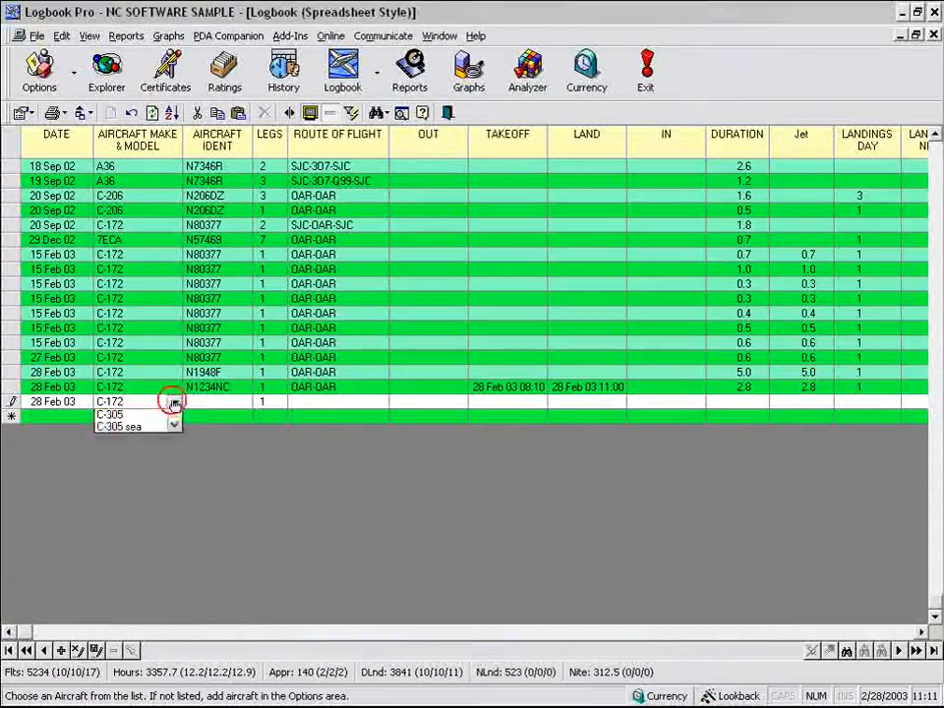
left_click(176, 429)
left_click(157, 460)
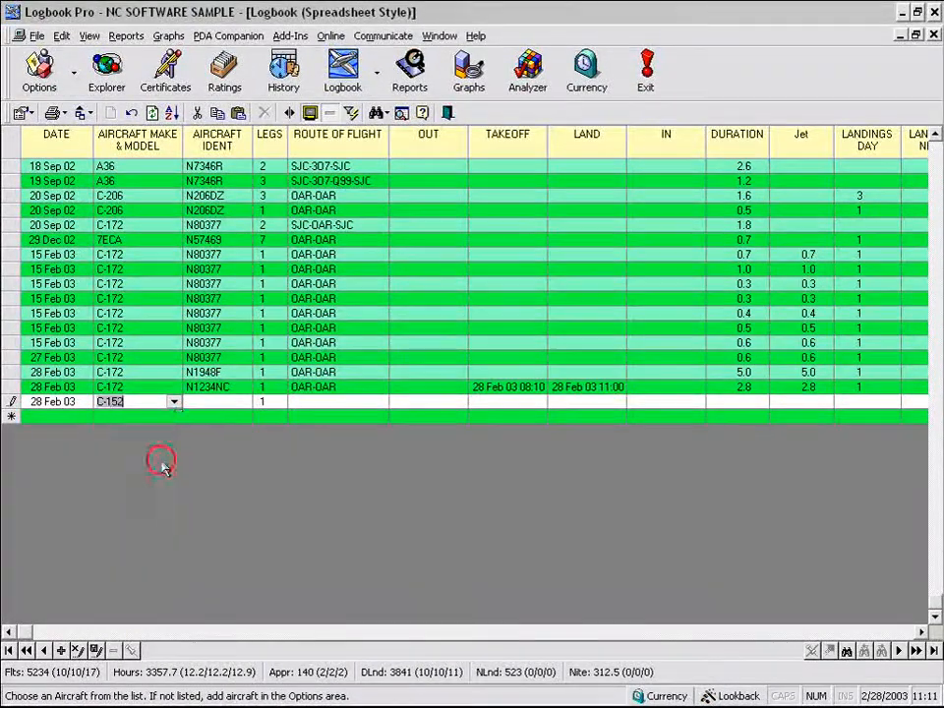
key("Tab")
left_click(358, 401)
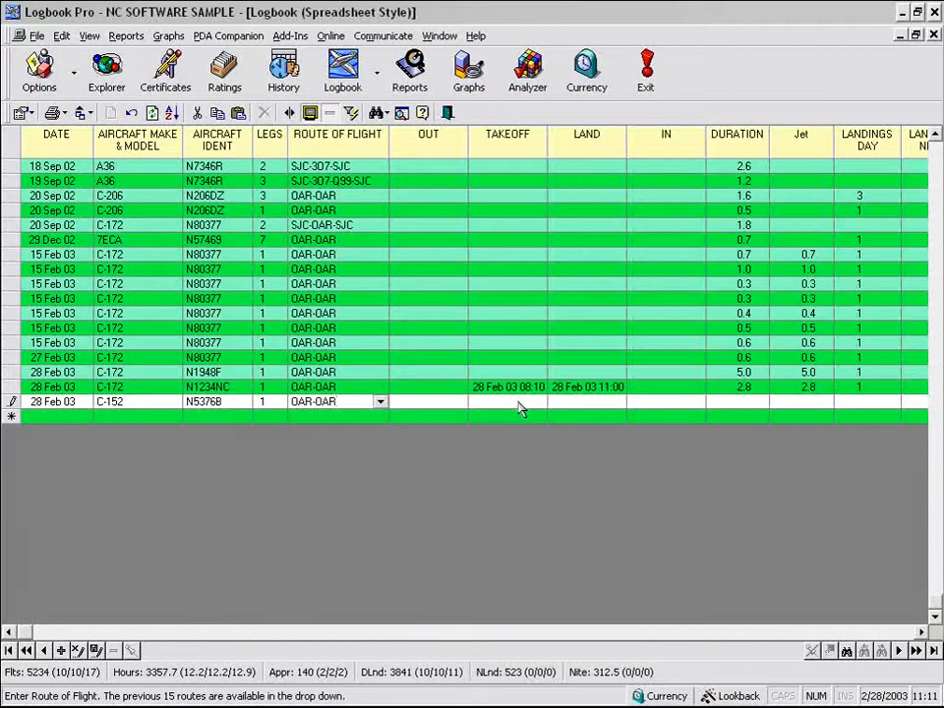
Step: Set the new C-152 entry's duration to 1.0
left_click(745, 401)
left_click(760, 401)
scroll(759, 452, "down", 2)
left_click(736, 463)
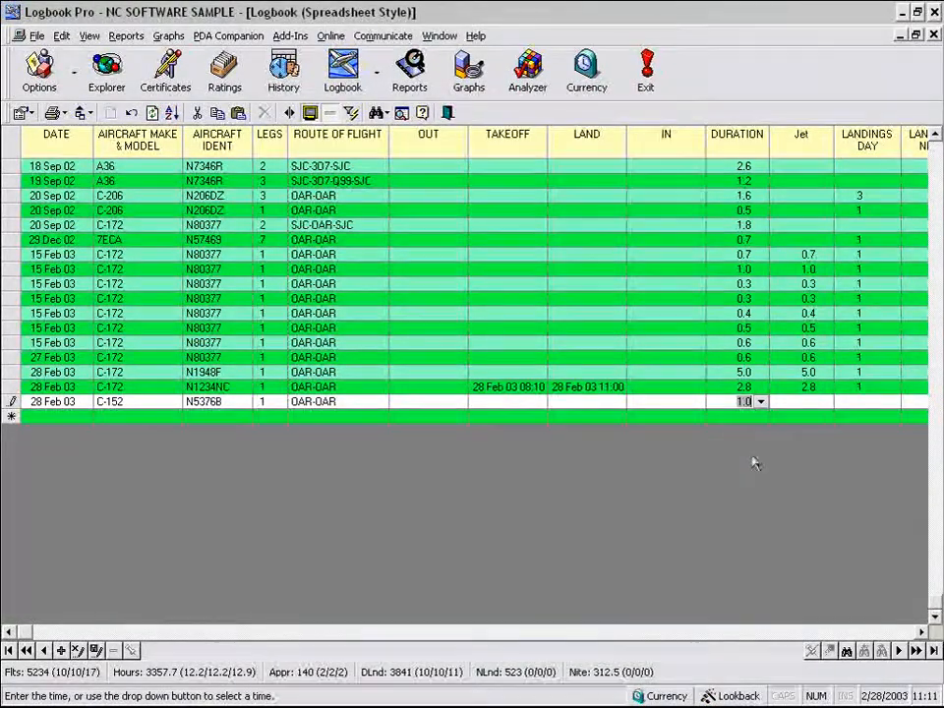
Step: Try to enter expenses for the C-152 flight, but decline to define expense fields
left_click(874, 632)
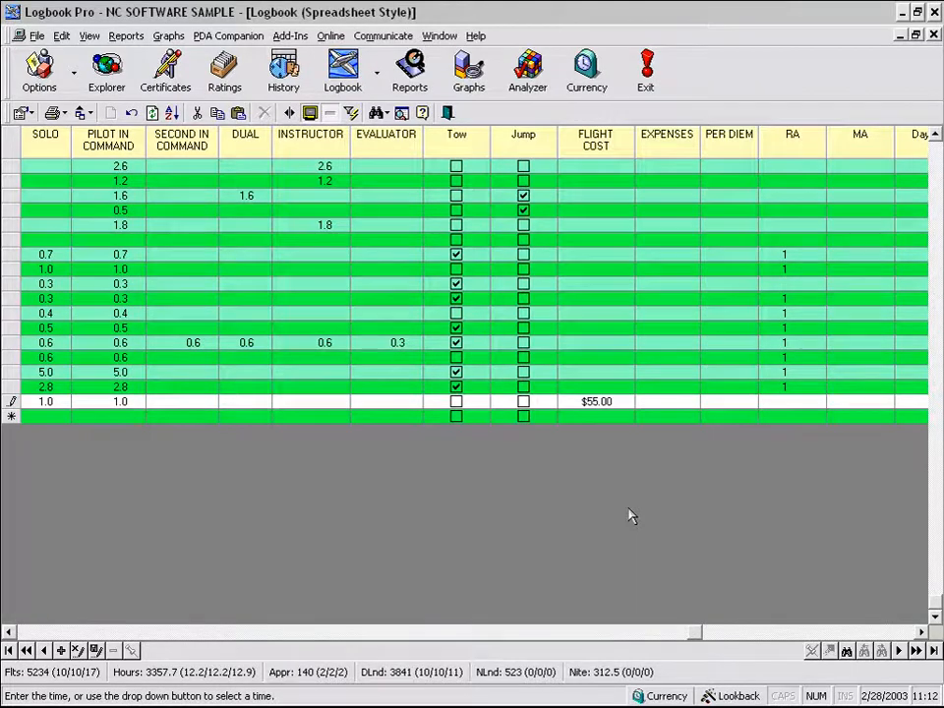
left_click(678, 407)
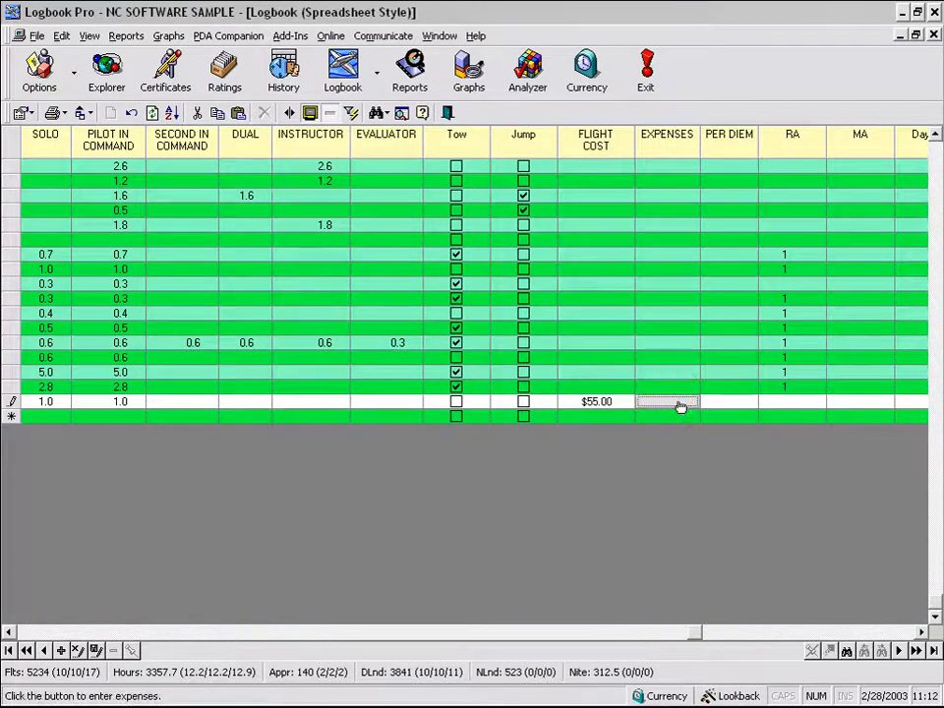
left_click(681, 406)
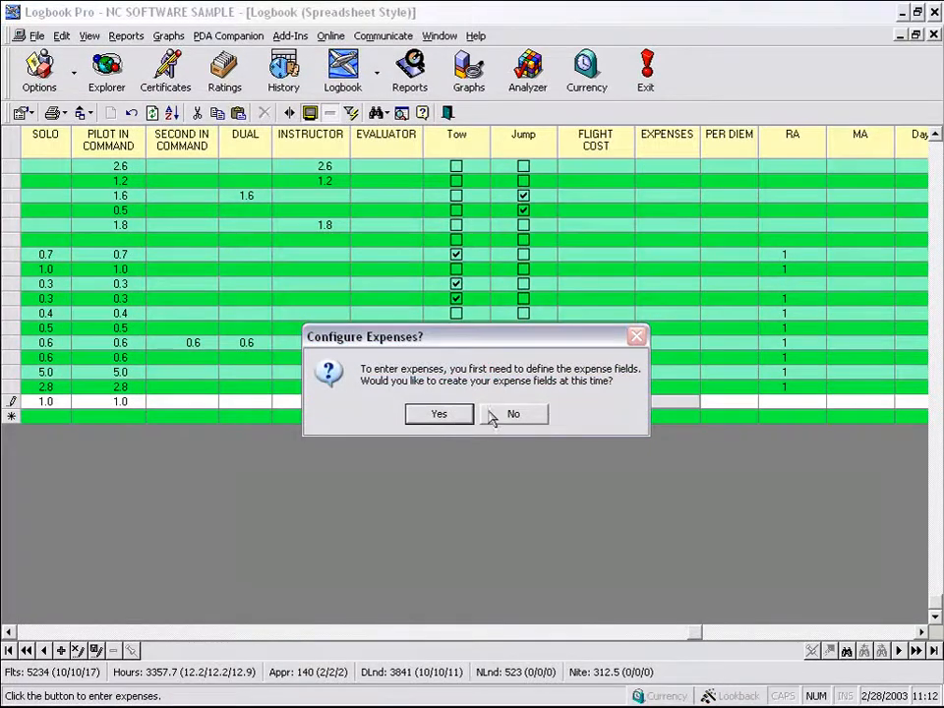
left_click(512, 413)
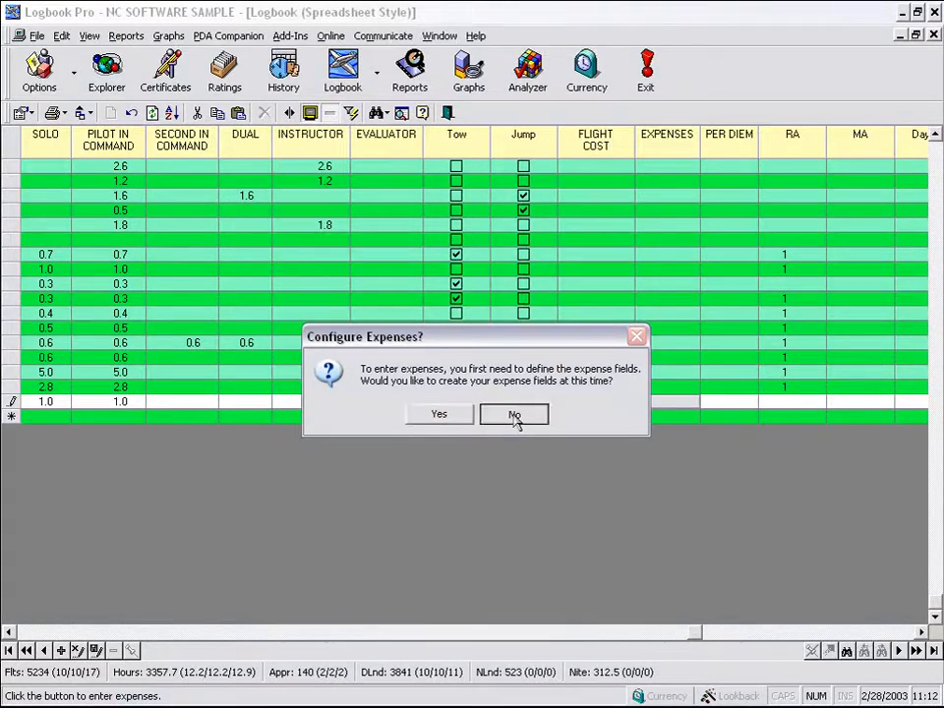
Step: Set the Day TO counter of the C-152 entry to 1
left_click(773, 634)
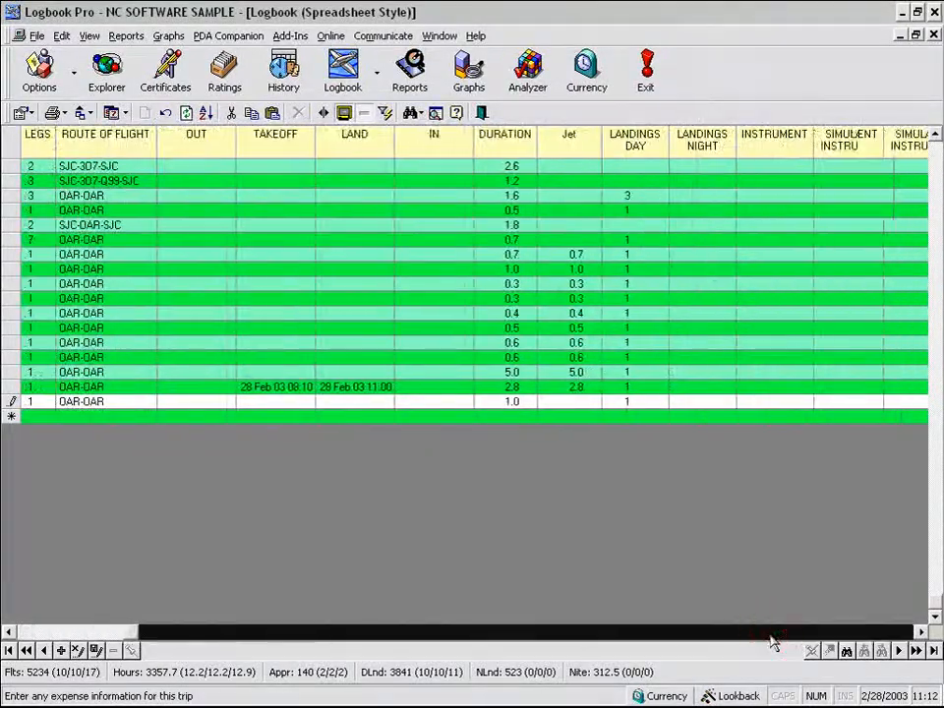
left_click(828, 634)
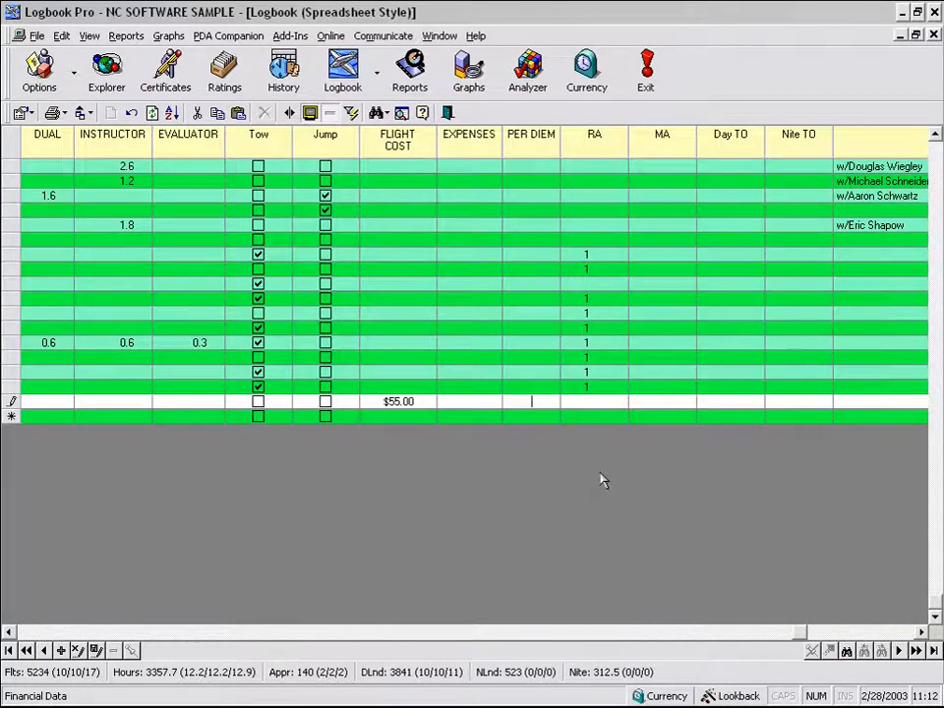
left_click(739, 400)
left_click(756, 402)
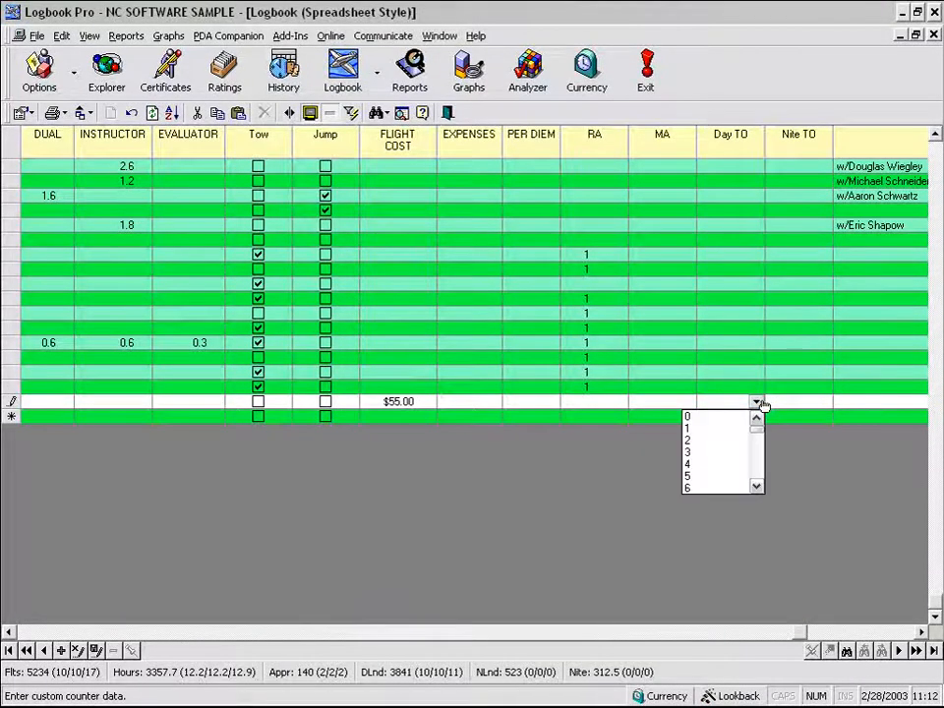
left_click(727, 430)
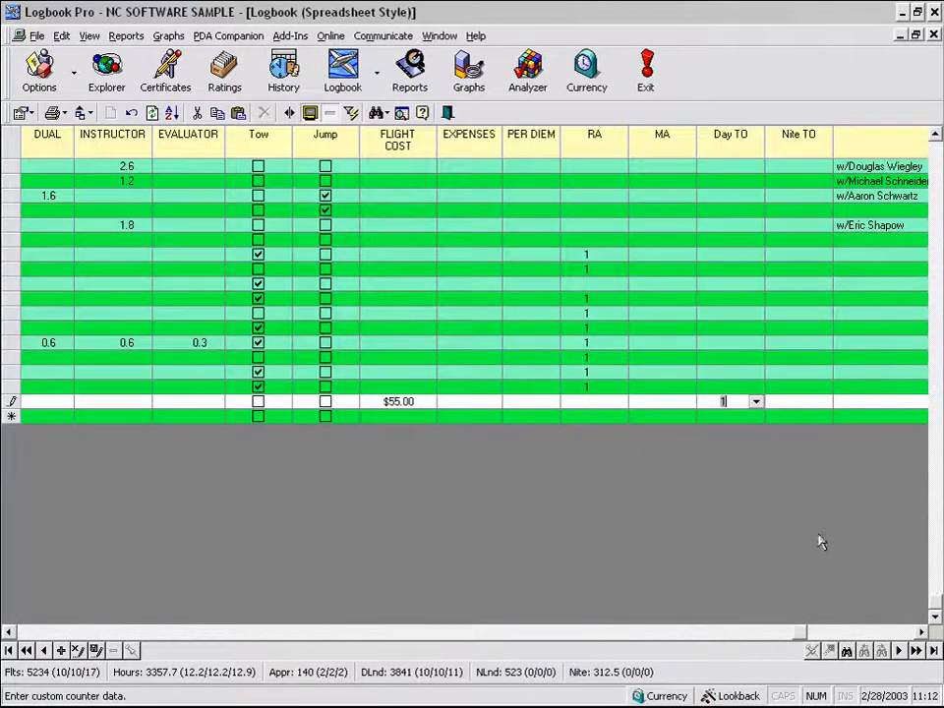
Step: Enter the remark "Up to 255 characters for this field" for the C-152 flight and save the entry
left_click(921, 633)
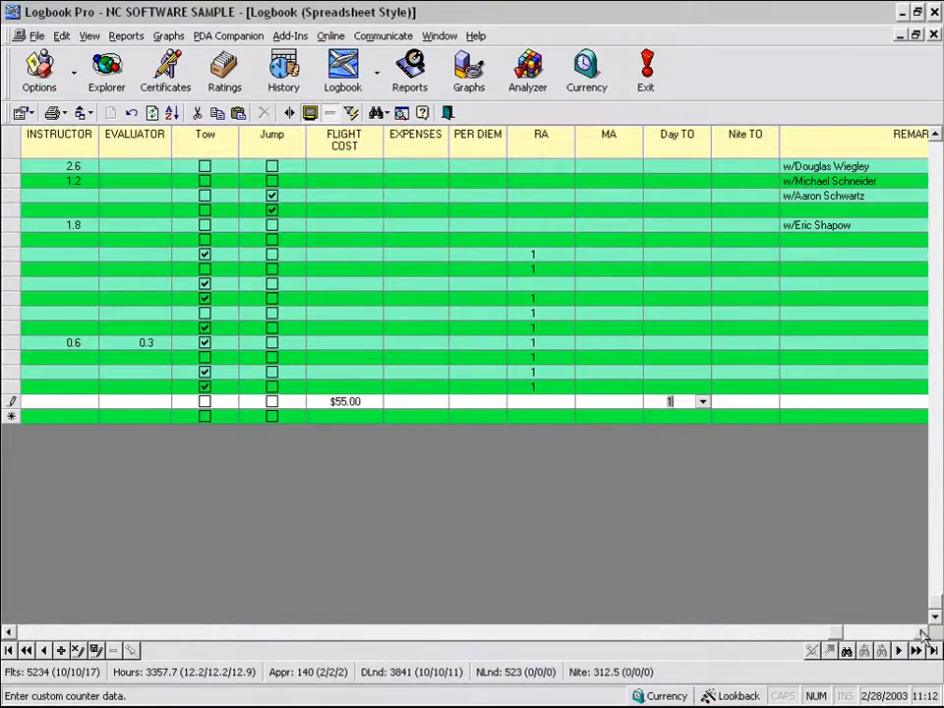
left_click(922, 632)
left_click(921, 632)
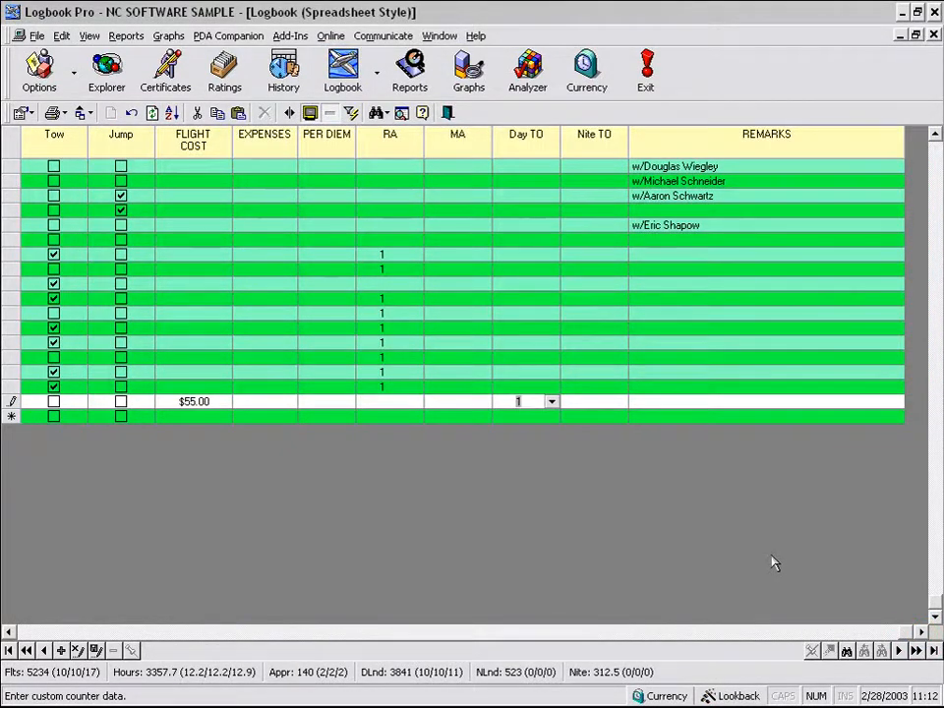
left_click(702, 401)
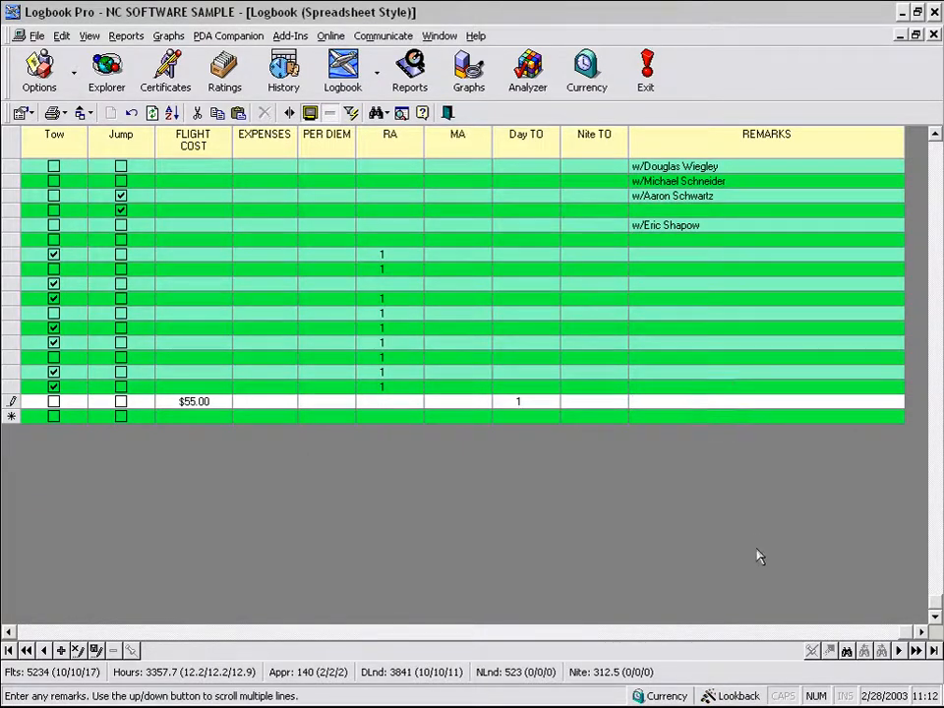
type("Up to 255 characters for this field")
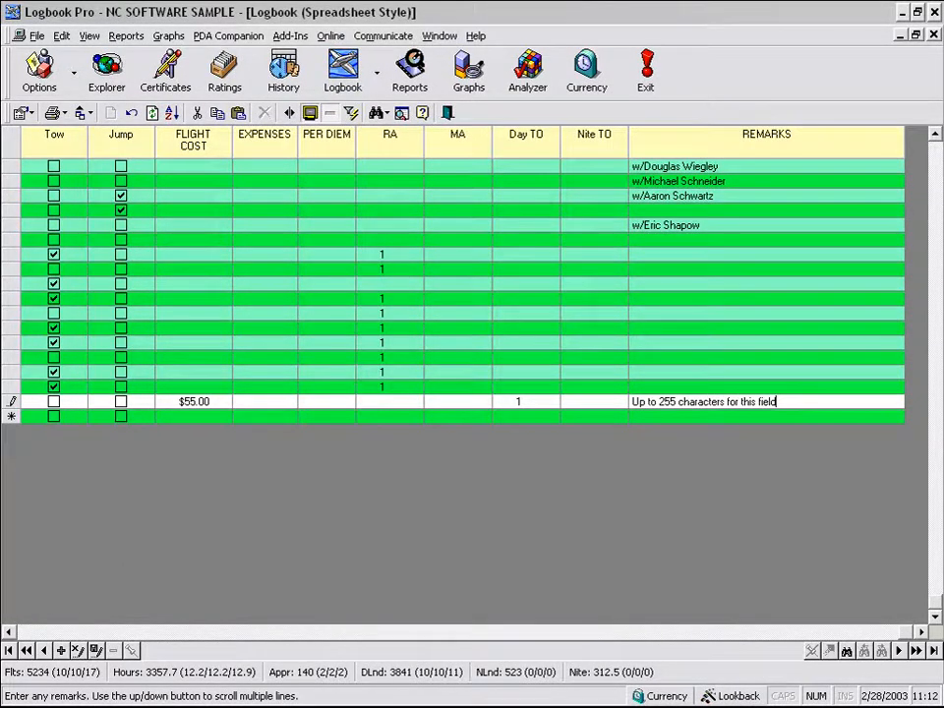
key("Tab")
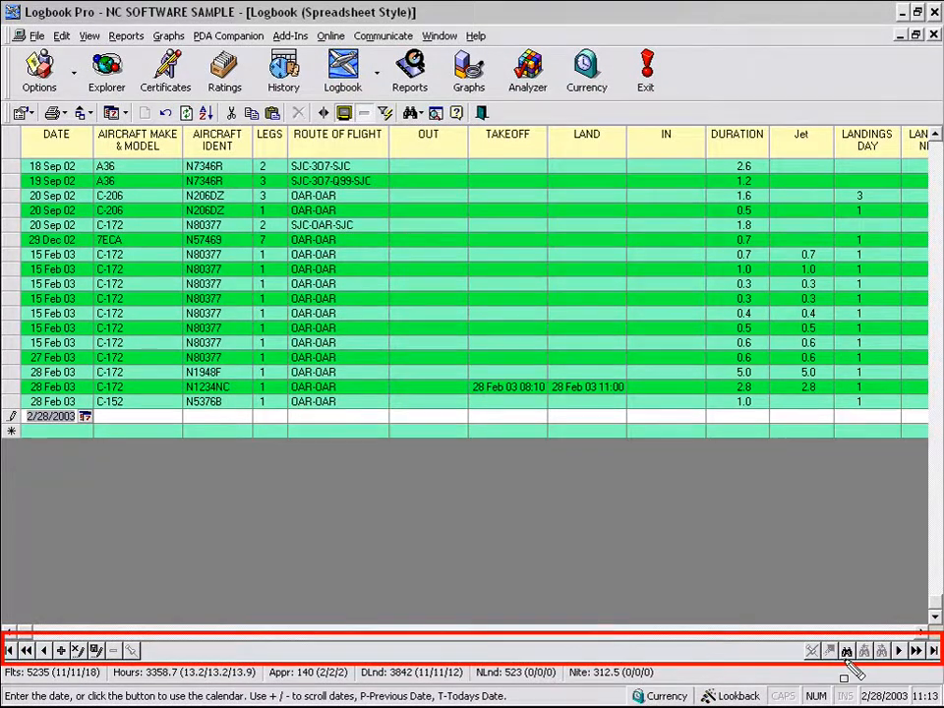
Step: Discard the unfinished blank entry and bookmark the third 15 Feb 03 flight
key("ctrl+z")
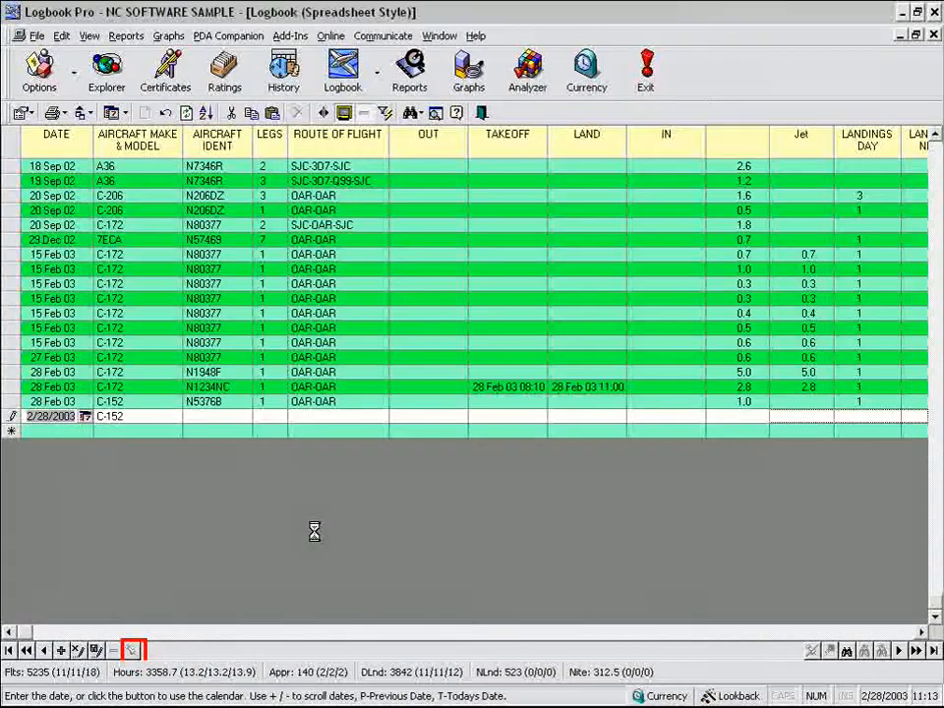
left_click(83, 284)
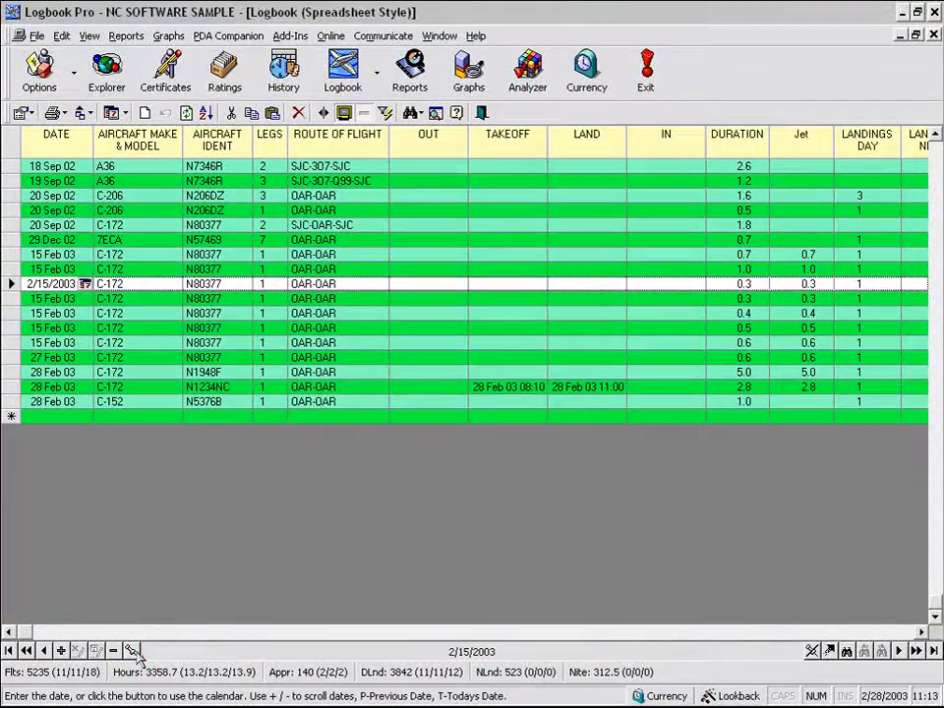
Step: Move to another flight and return to the bookmarked 2/15/2003 entry through the bookmarks
left_click(831, 652)
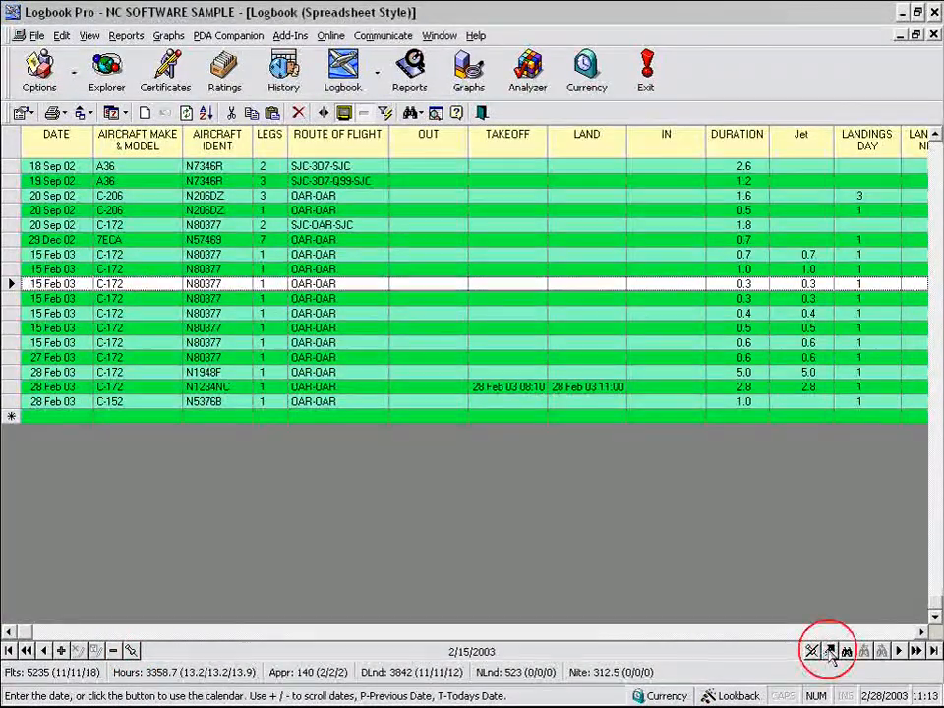
left_click(831, 652)
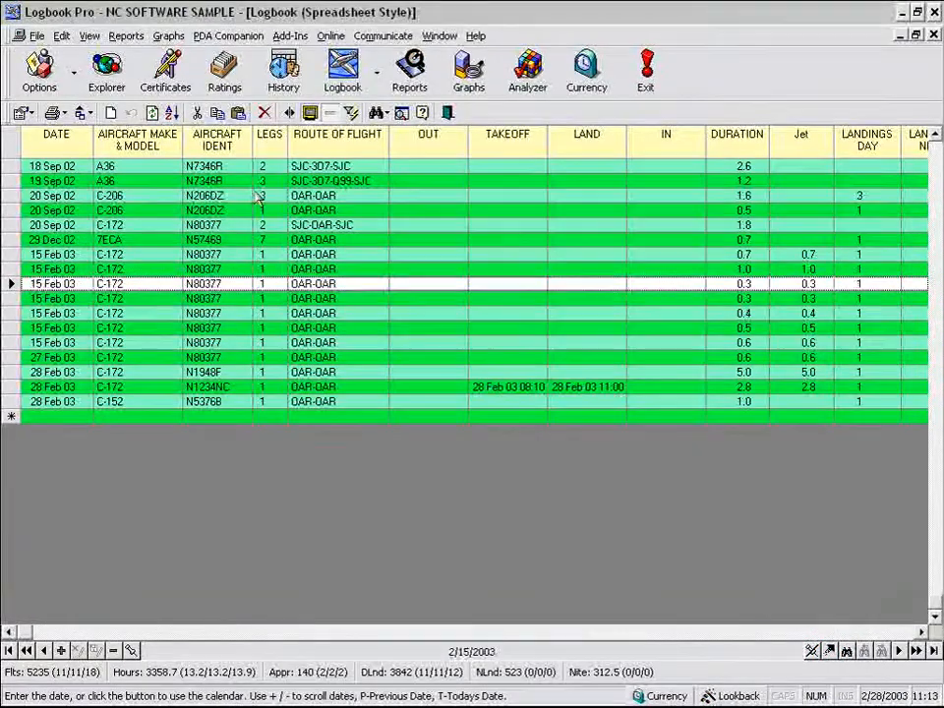
left_click(259, 196)
left_click(831, 651)
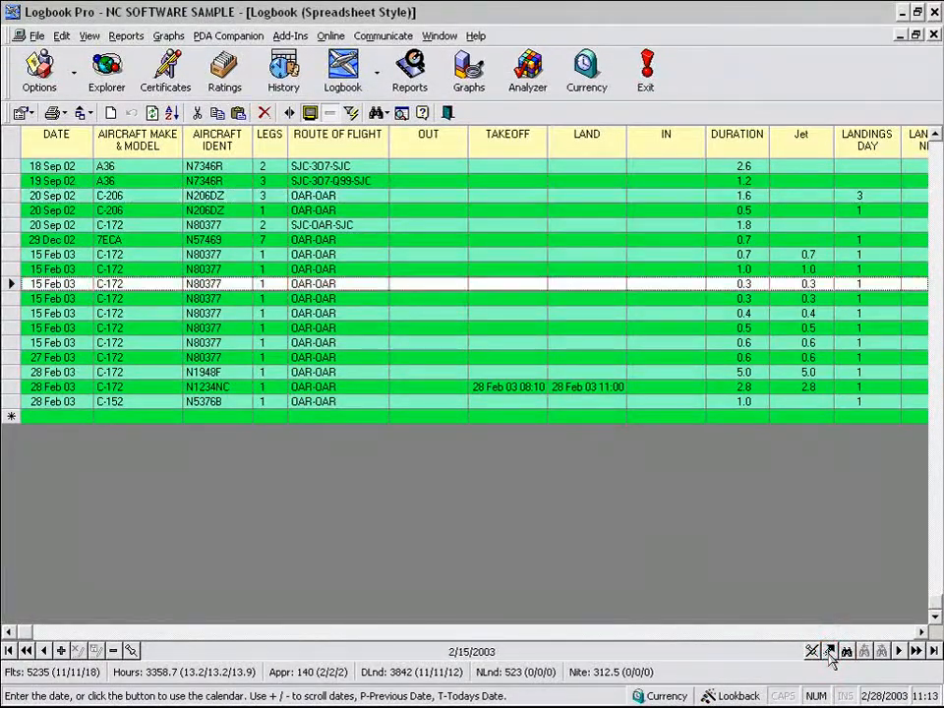
Step: Bookmark the 19 Sep 02 flight as well and jump back to the 2/15/2003 bookmark
left_click(53, 181)
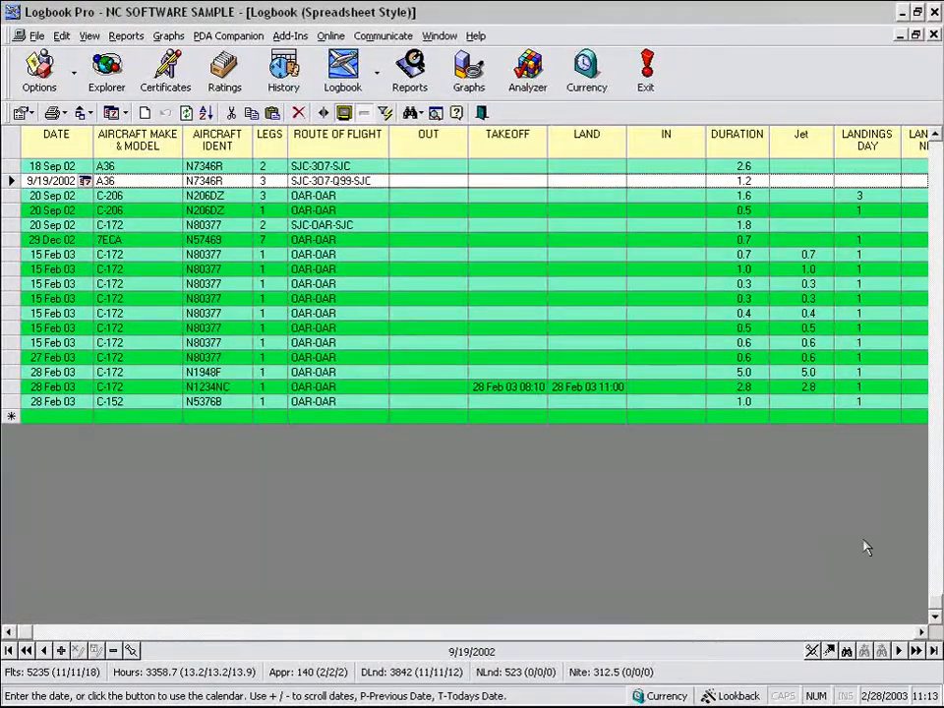
left_click(831, 651)
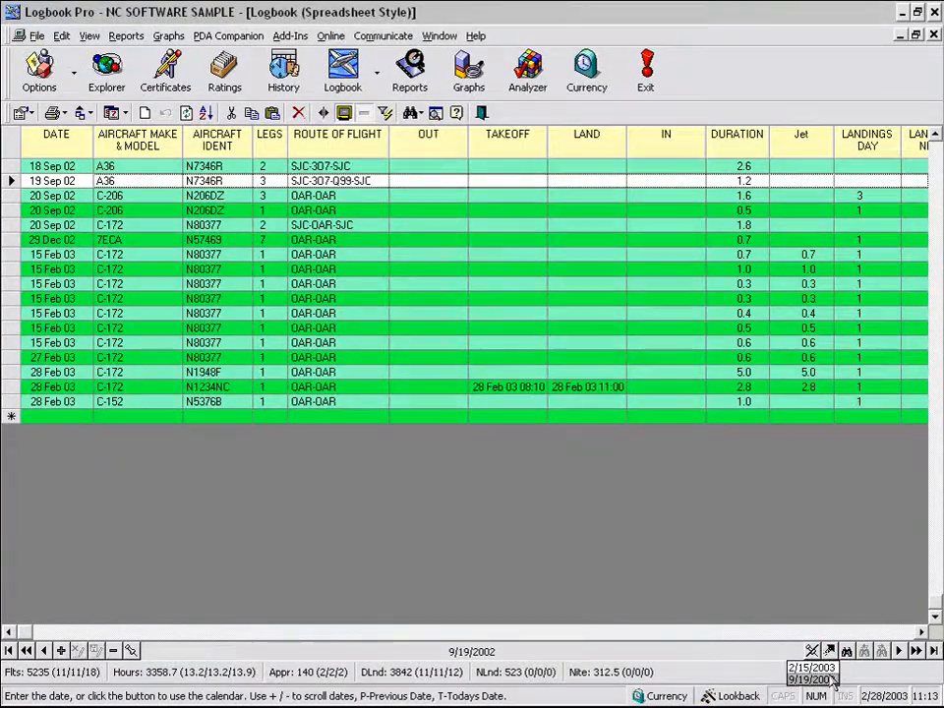
left_click(812, 667)
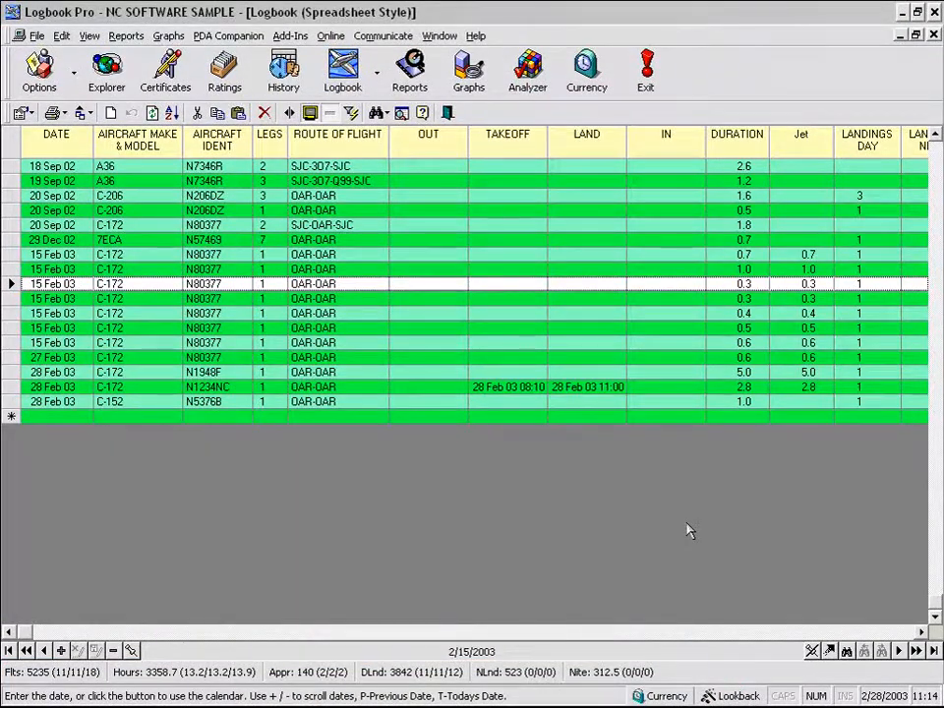
Step: Configure the logbook display to hide the OUT and IN columns
left_click(26, 120)
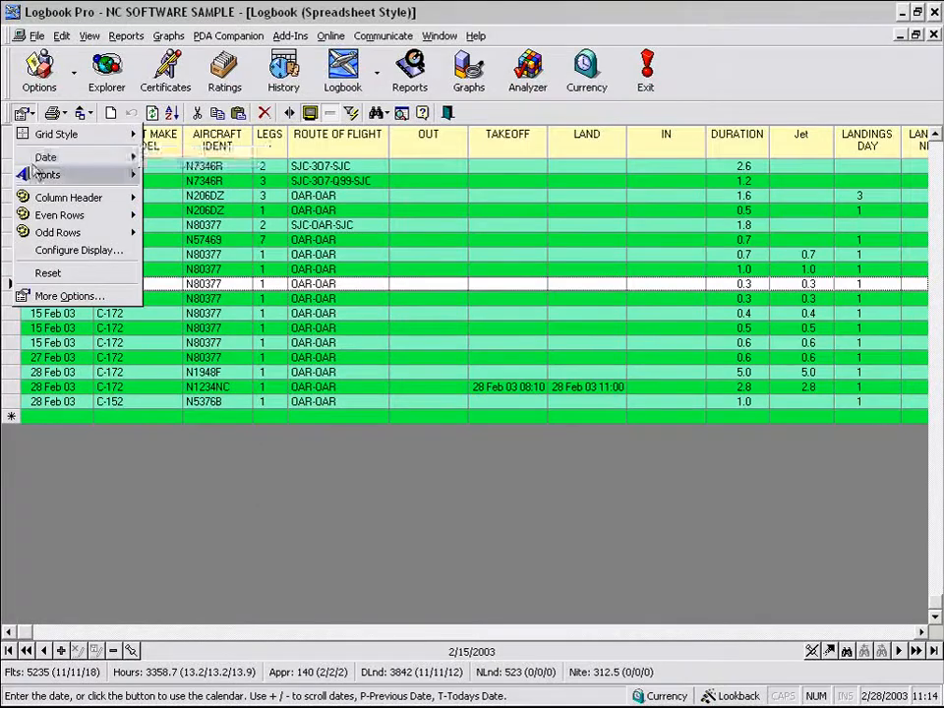
mouse_move(36, 174)
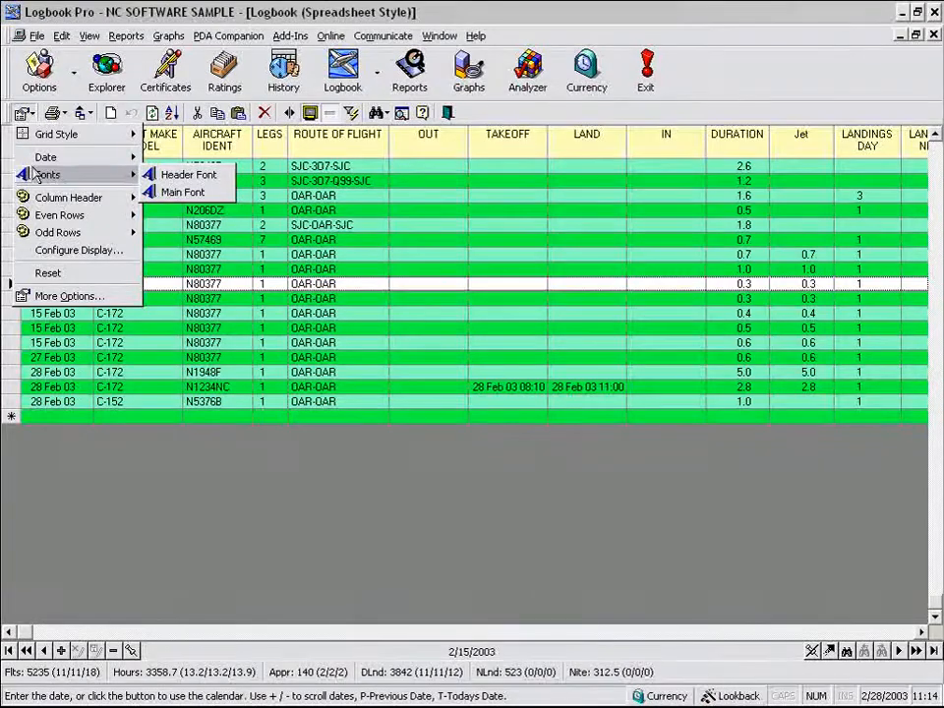
mouse_move(38, 200)
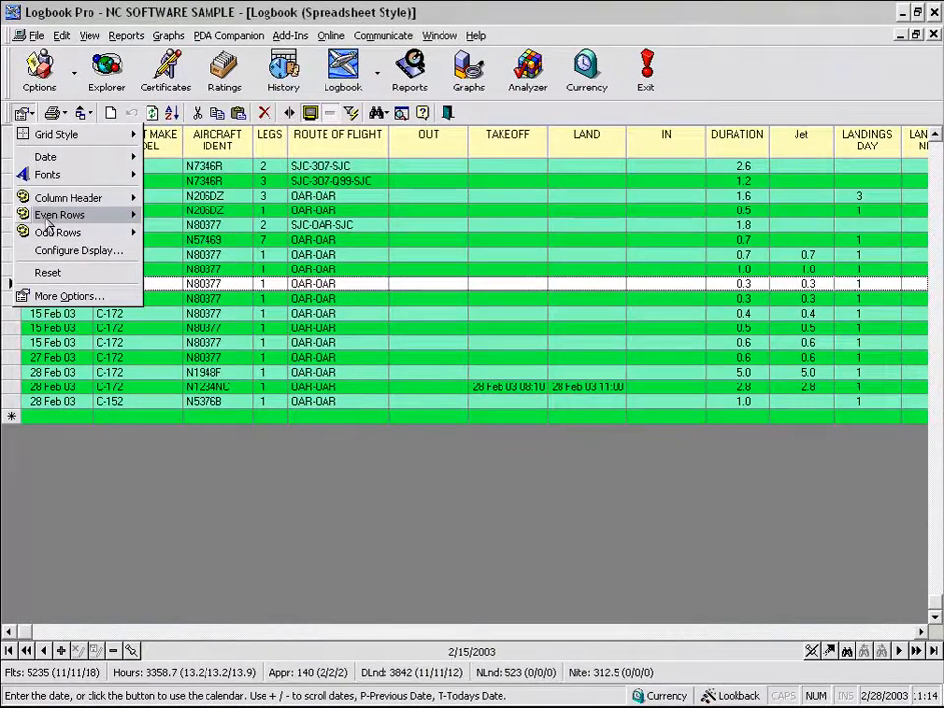
left_click(61, 250)
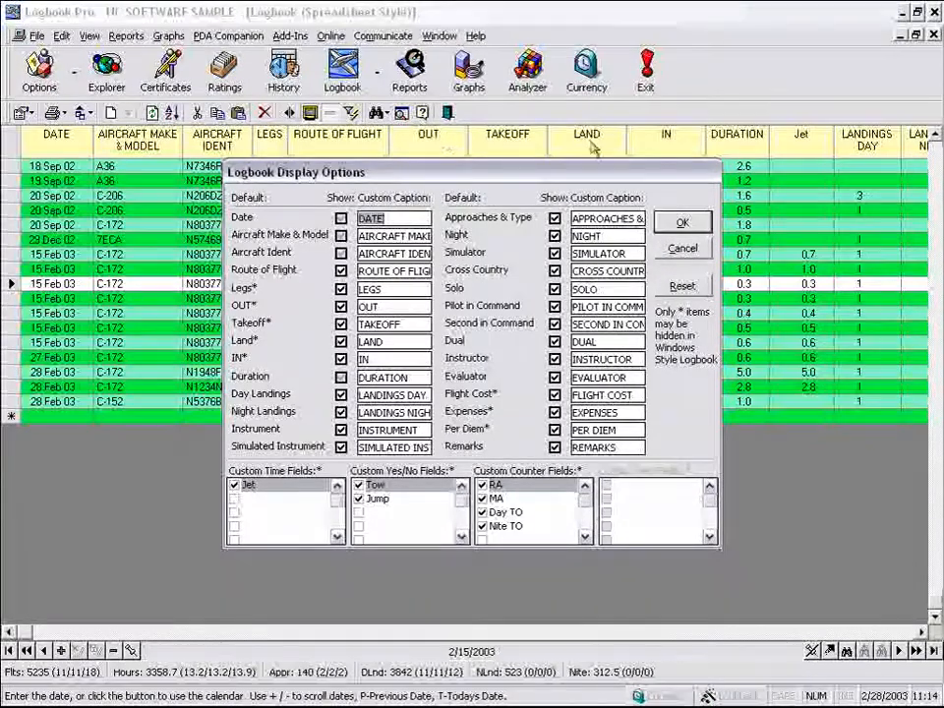
left_click(340, 306)
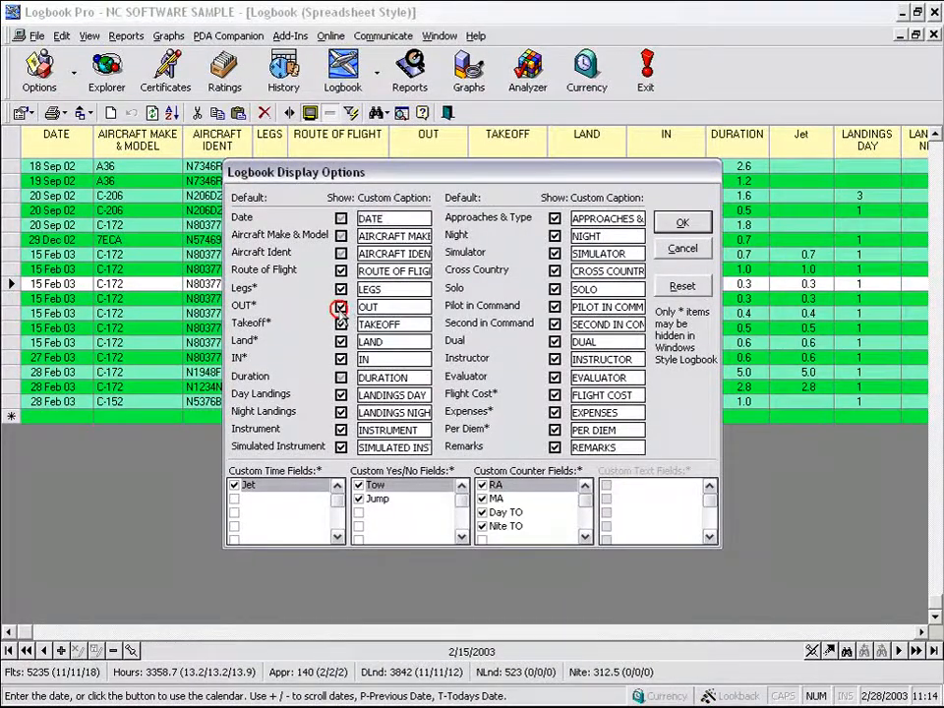
left_click(340, 360)
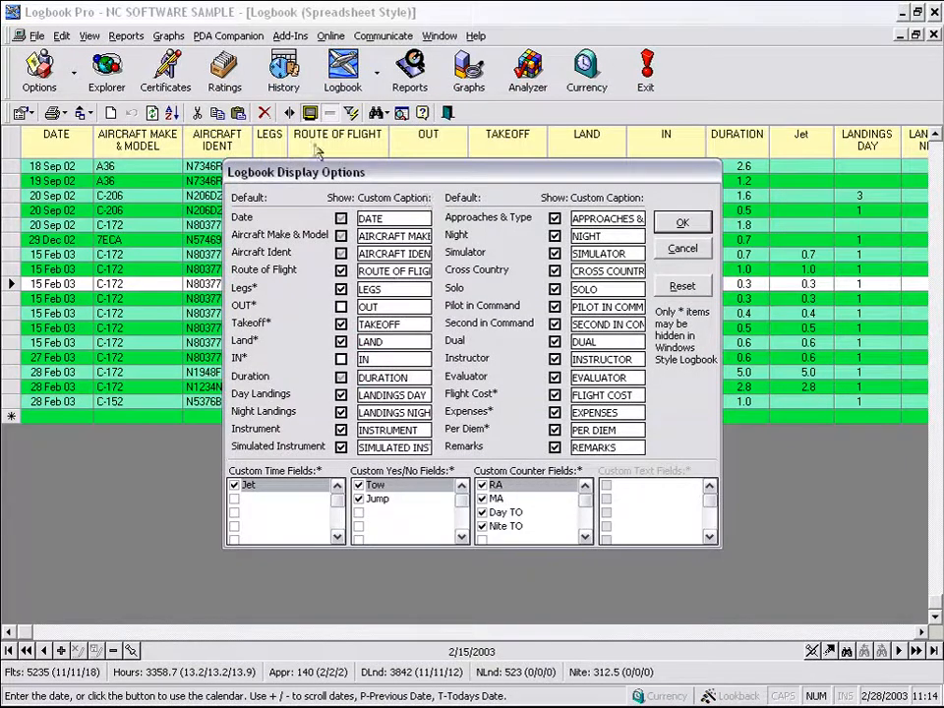
Step: Shorten the Route of Flight column's custom caption to ROUTE and apply the display options
left_click(428, 271)
left_click_drag(430, 268, 388, 271)
key("BackSpace")
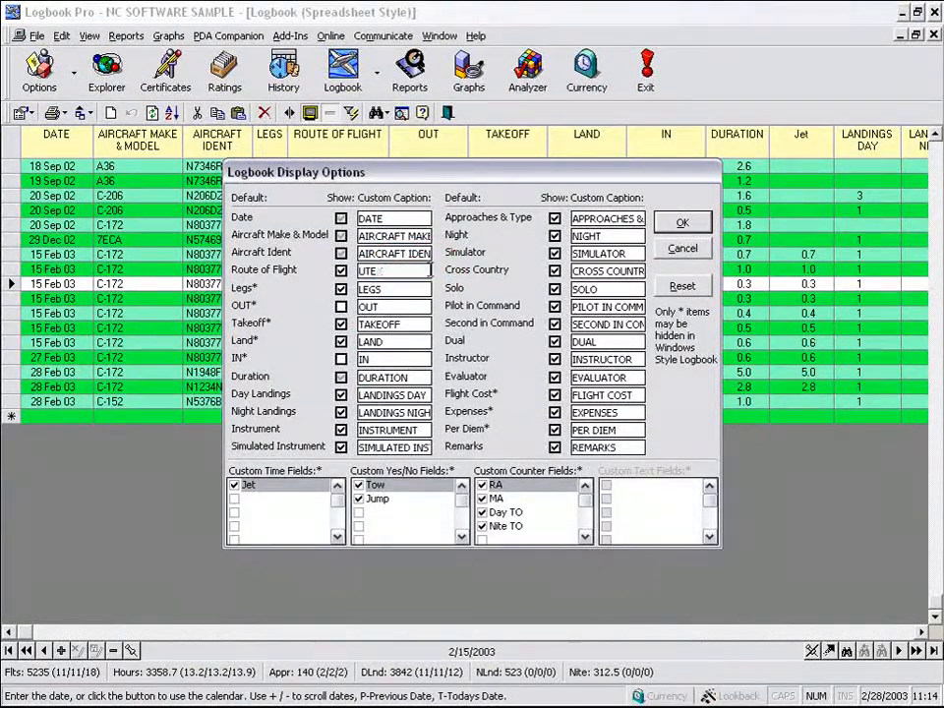
left_click(681, 224)
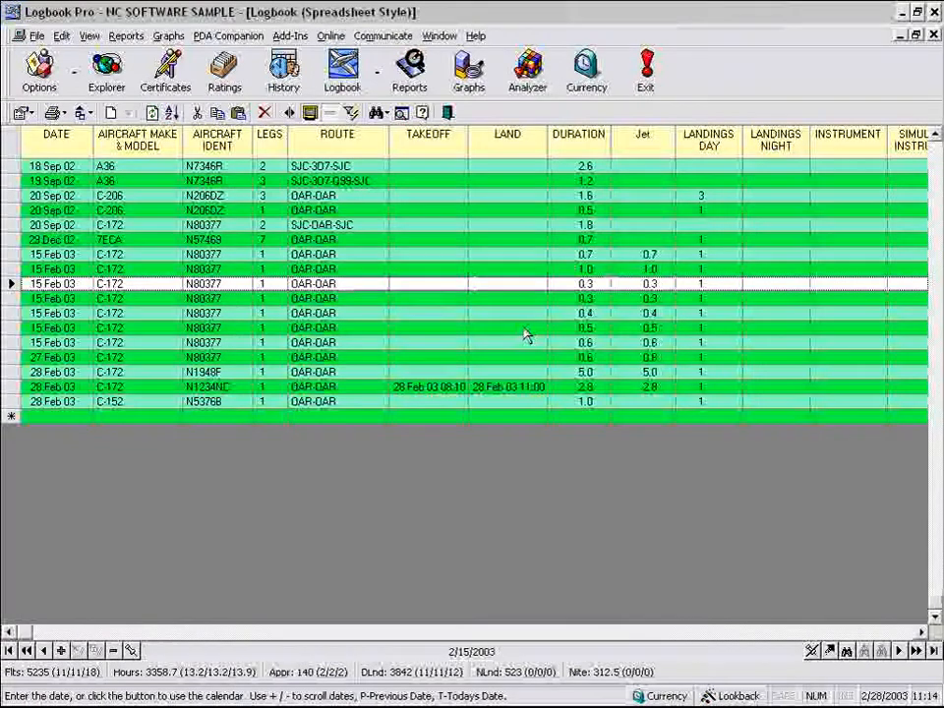
Step: Examine the logbook's display options and the context commands available for the current 15 Feb 03 flight
left_click(29, 113)
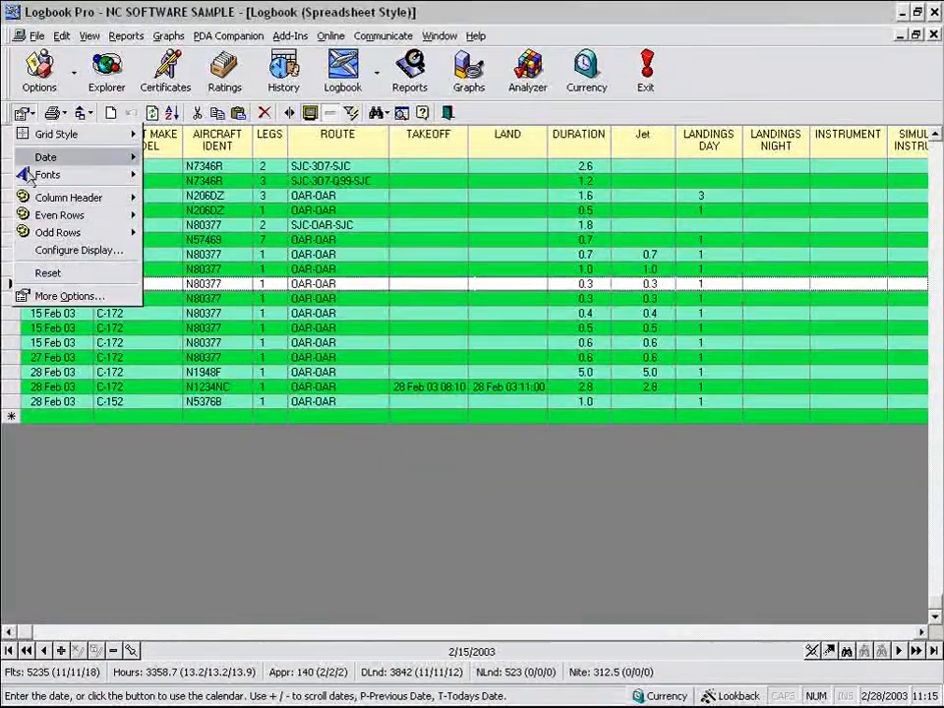
left_click(23, 116)
right_click(415, 278)
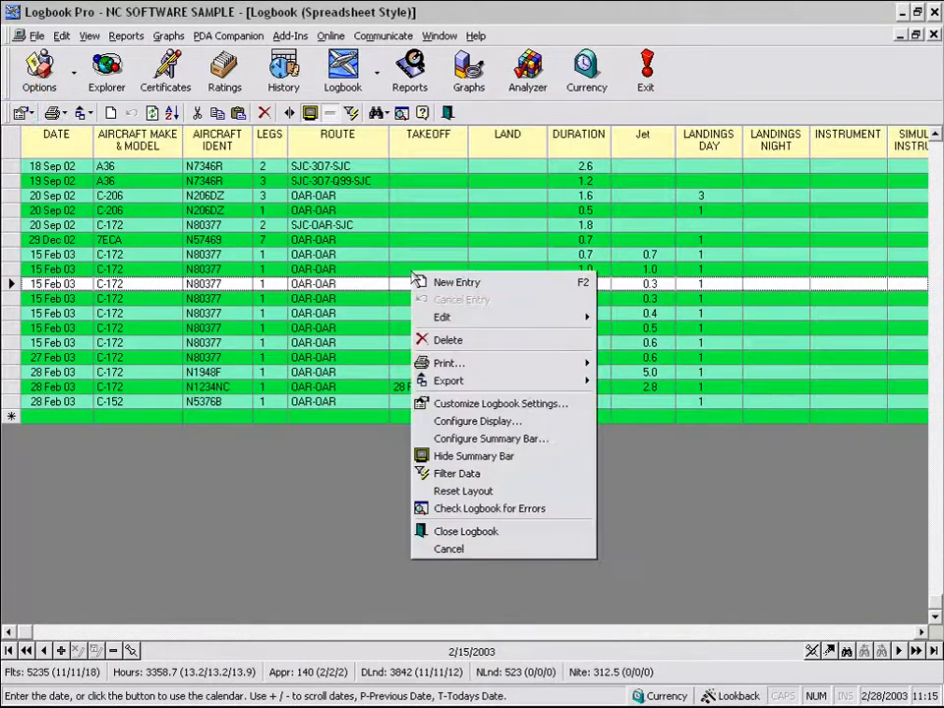
left_click(352, 283)
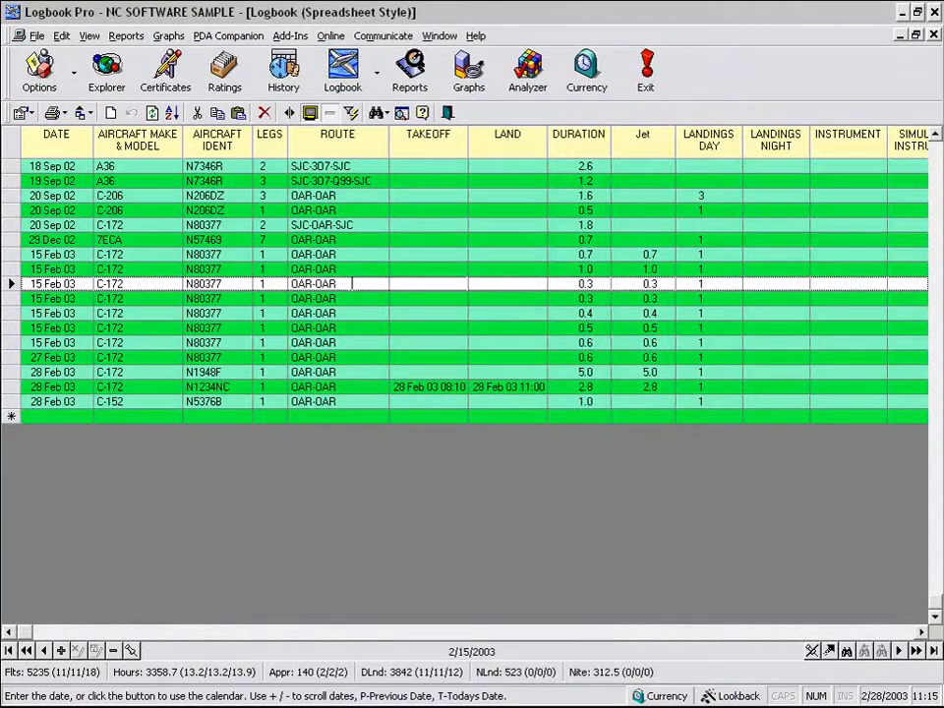
right_click(352, 284)
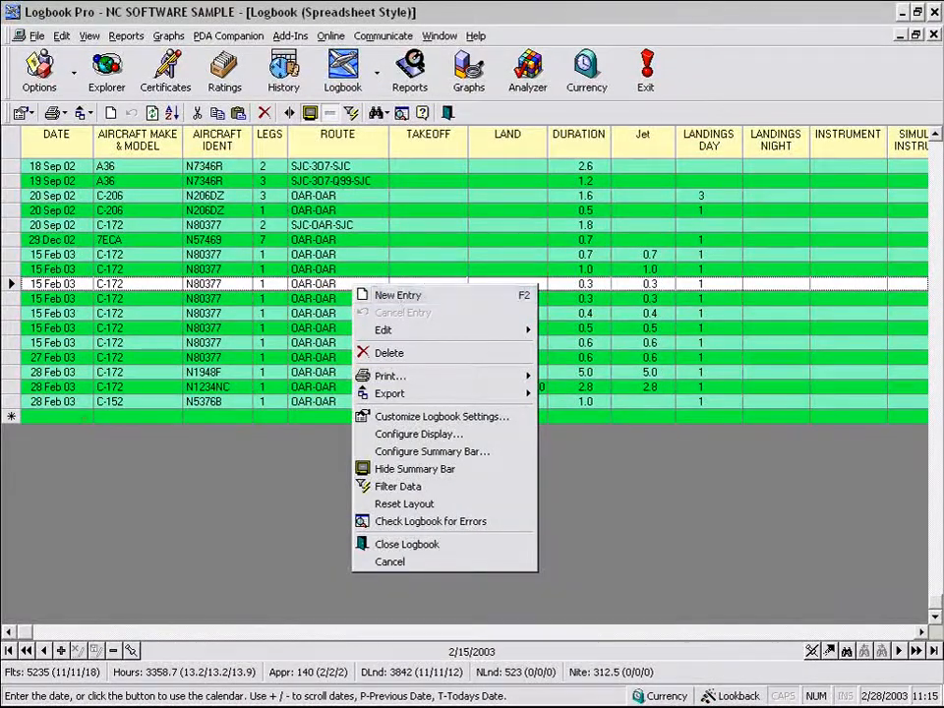
Step: Compare the context commands for a new entry's date field with those for the last flight's route field
left_click(53, 419)
right_click(59, 417)
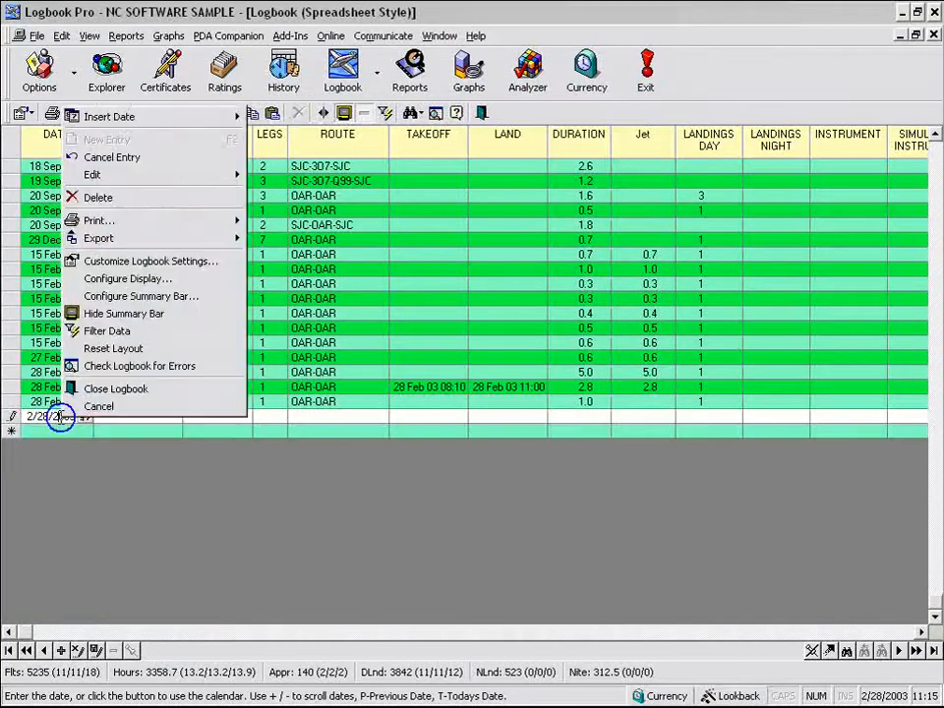
mouse_move(196, 116)
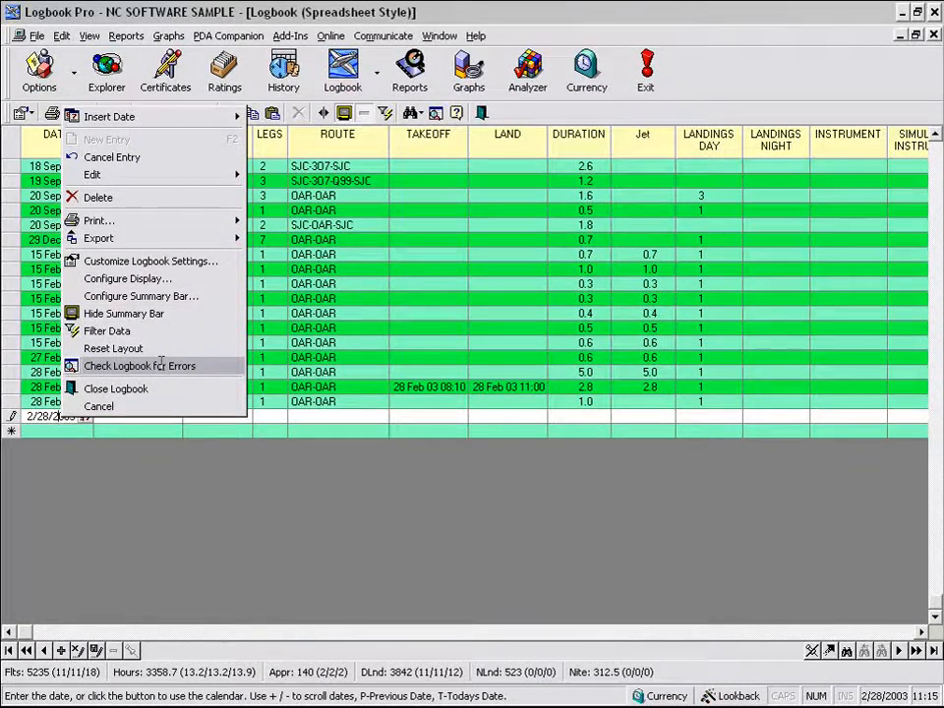
left_click(349, 406)
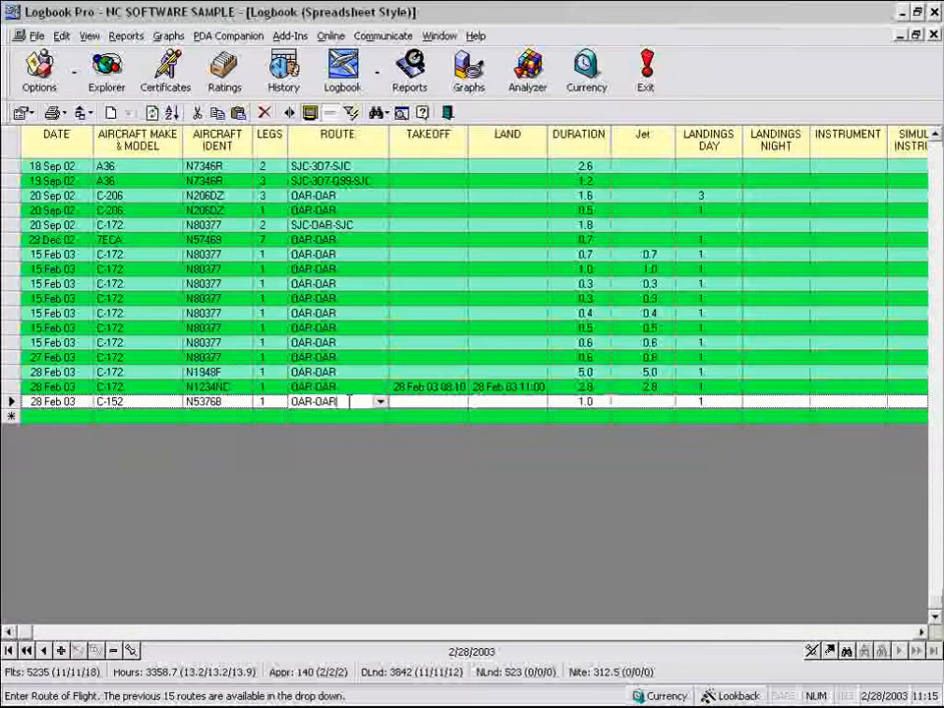
right_click(349, 402)
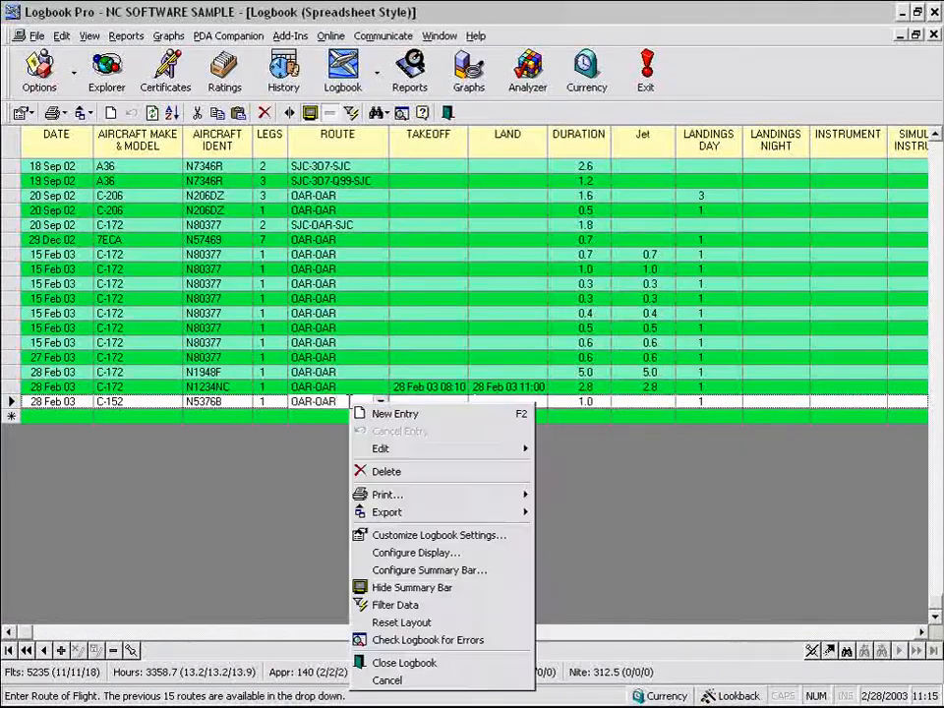
left_click(343, 402)
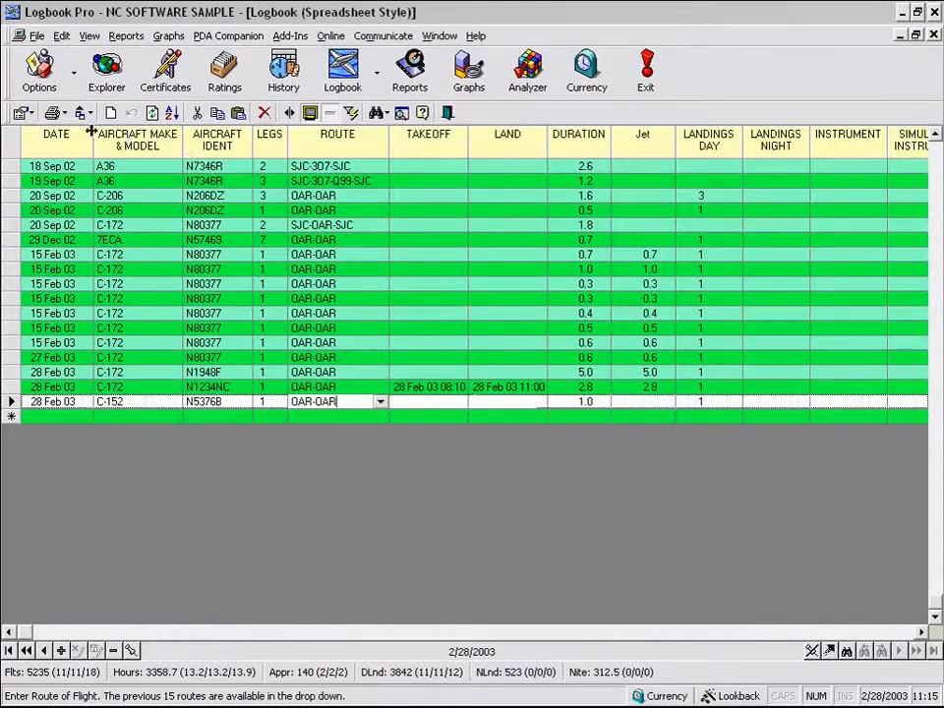
Step: Review the logbook's available print reports and its export formats
left_click(63, 113)
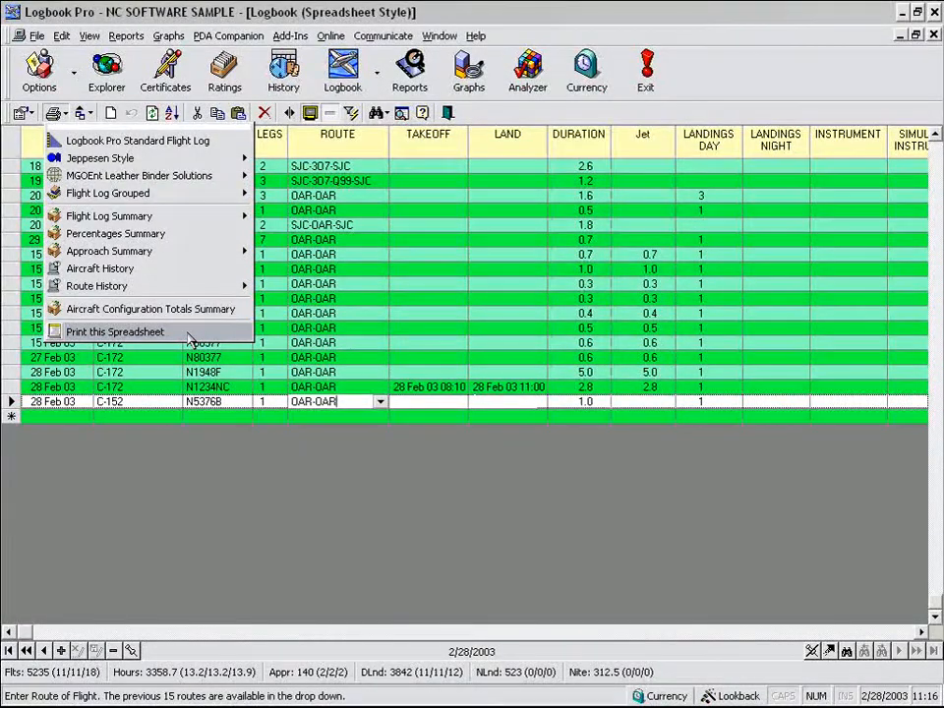
left_click(64, 115)
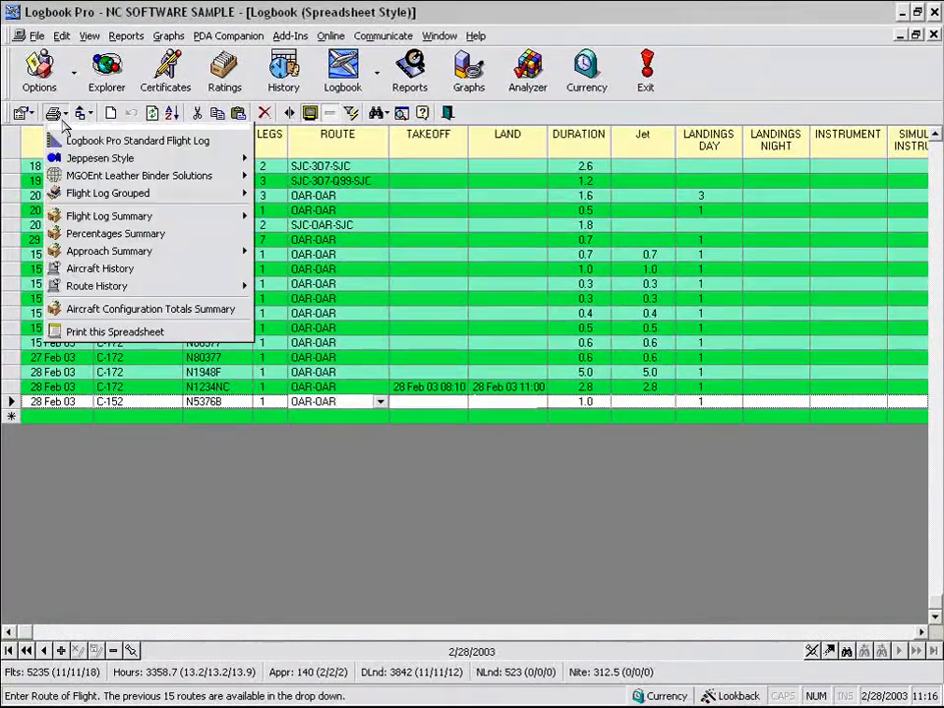
left_click(65, 119)
left_click(81, 117)
left_click(81, 117)
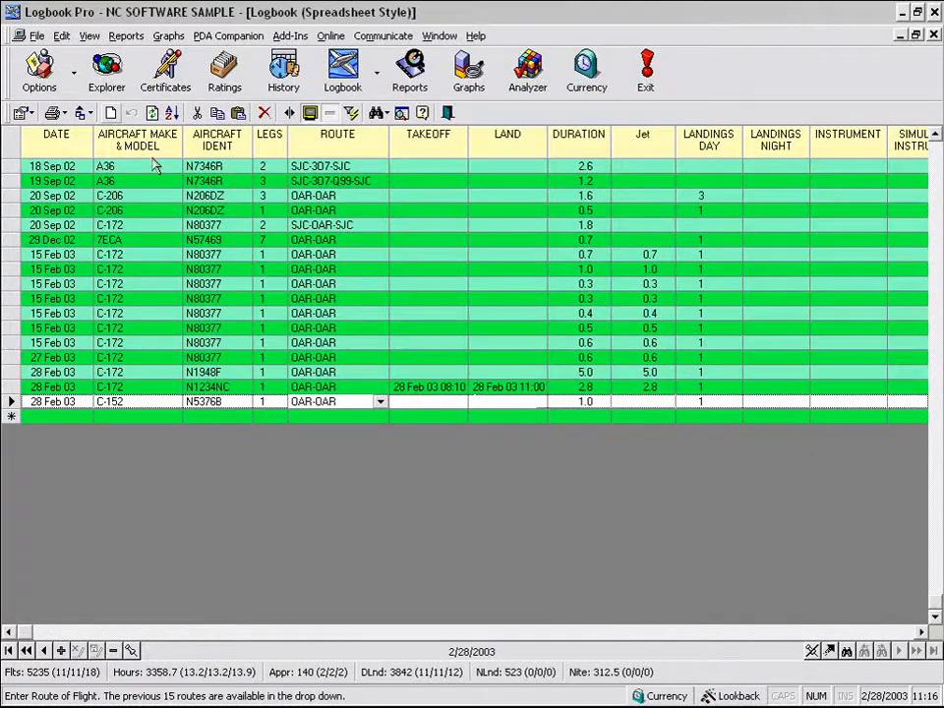
left_click(82, 114)
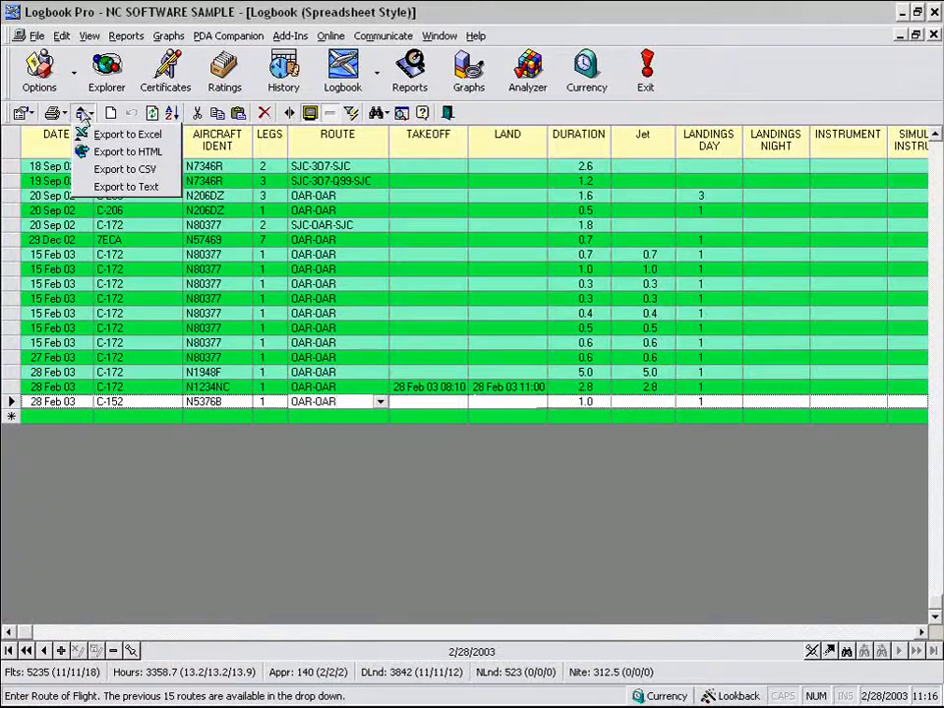
left_click(83, 114)
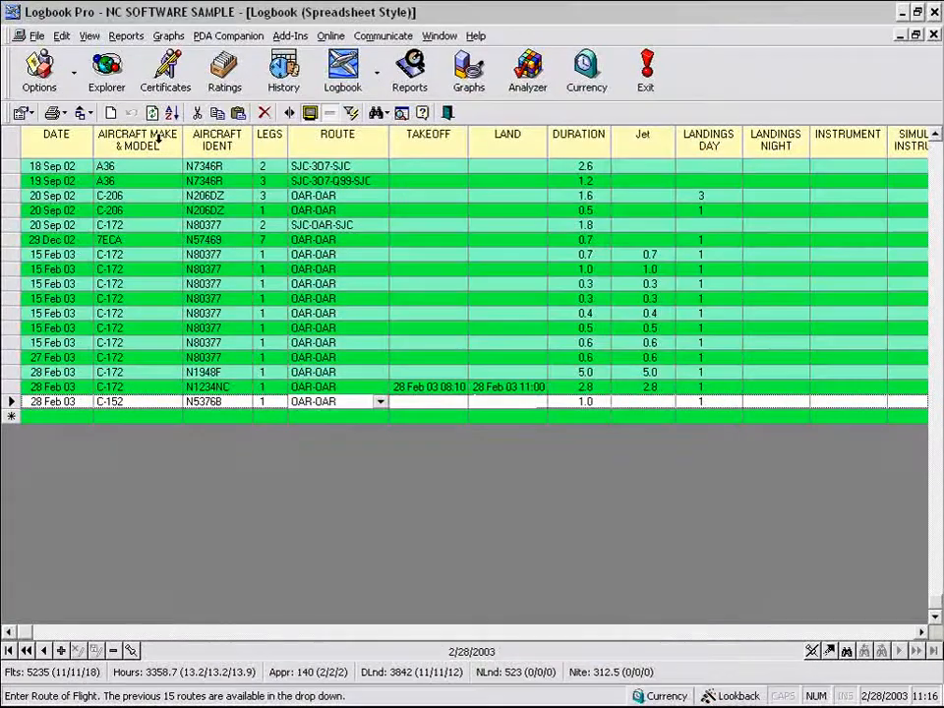
Step: Sort the flights by aircraft make and model in both ascending and descending order, checking the first records
left_click(158, 141)
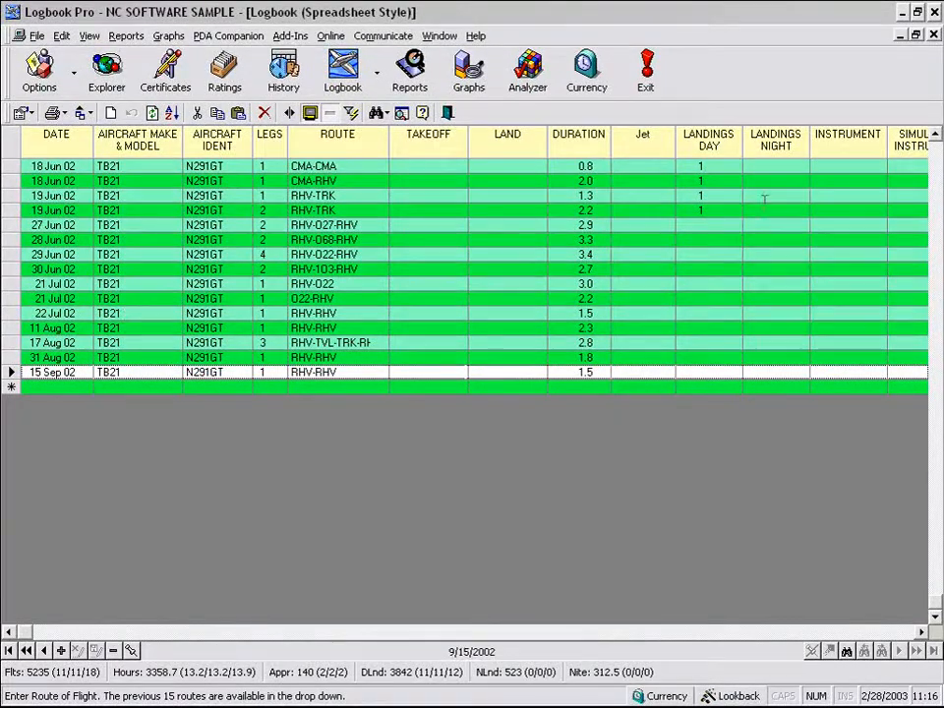
left_click(924, 146)
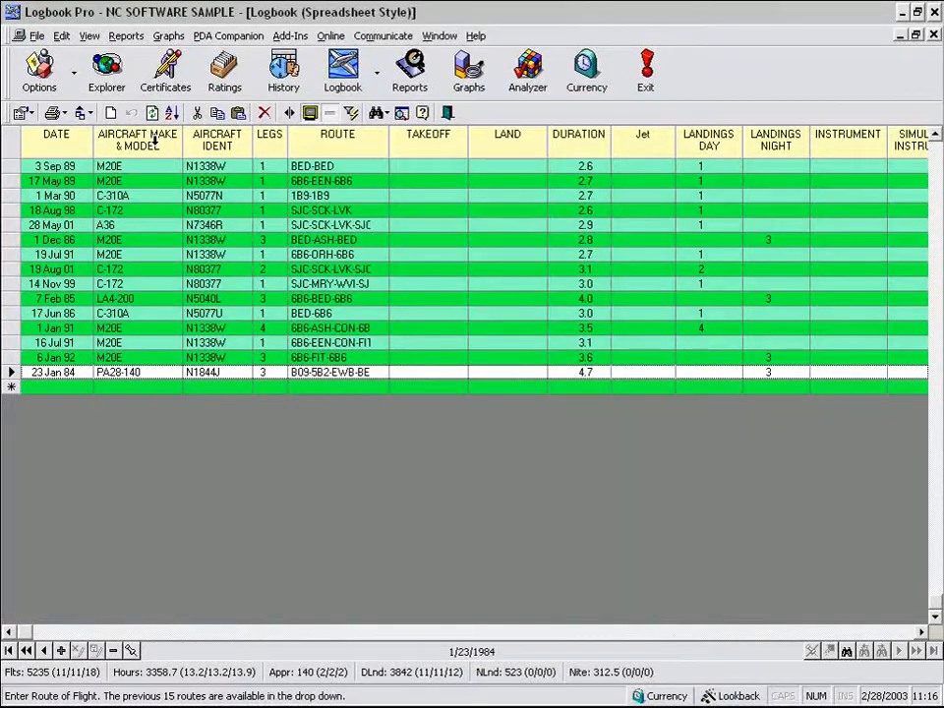
left_click(12, 652)
left_click(137, 357)
left_click(8, 650)
left_click(139, 139)
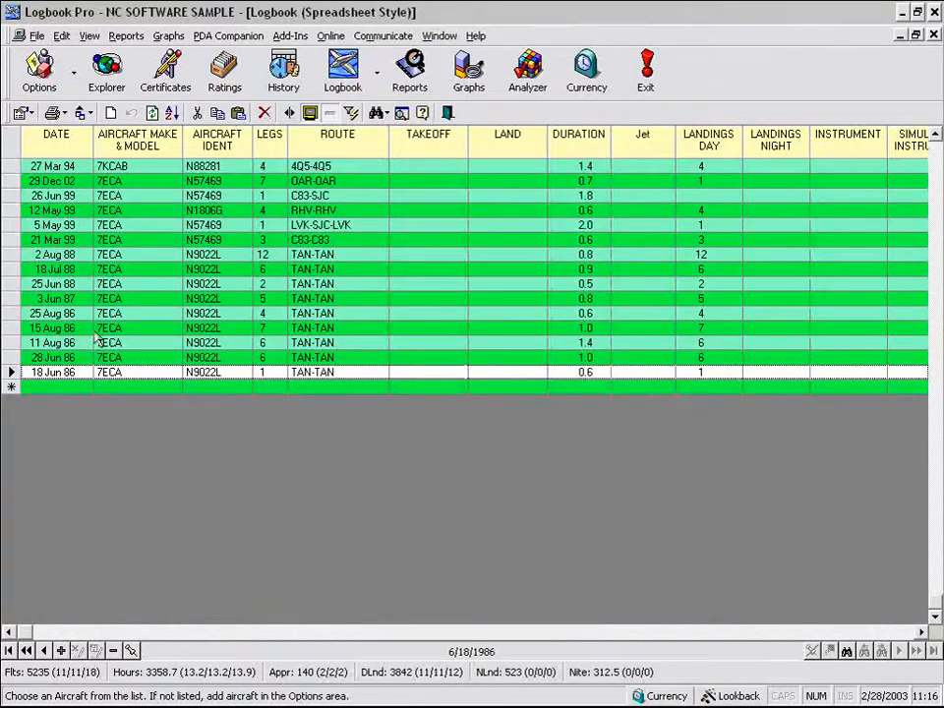
left_click(126, 137)
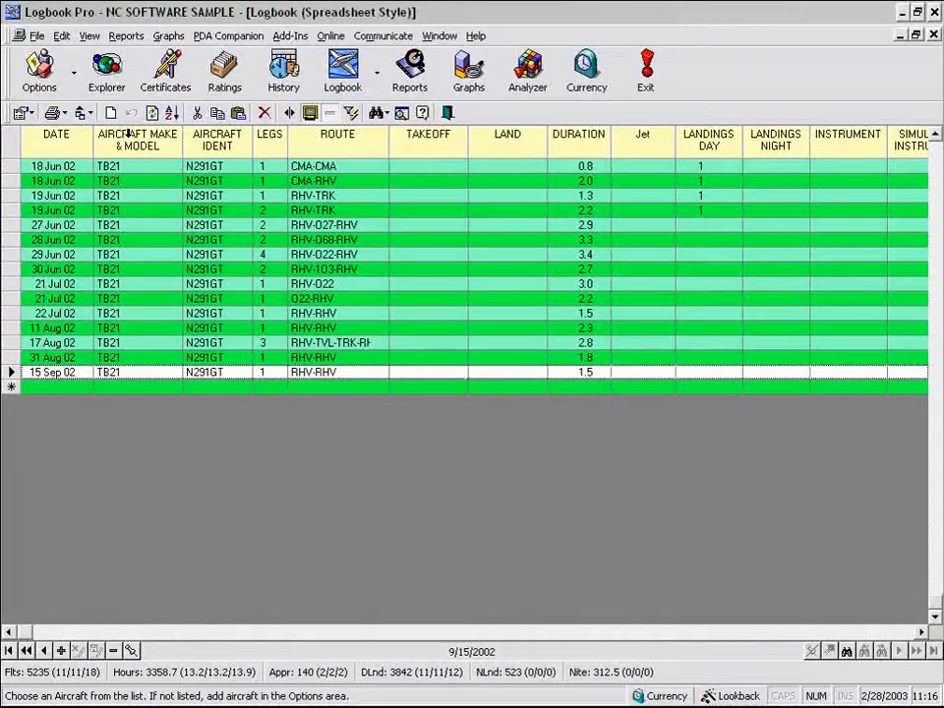
Step: Sort the flights by date and toggle the order between ascending and descending
left_click(57, 140)
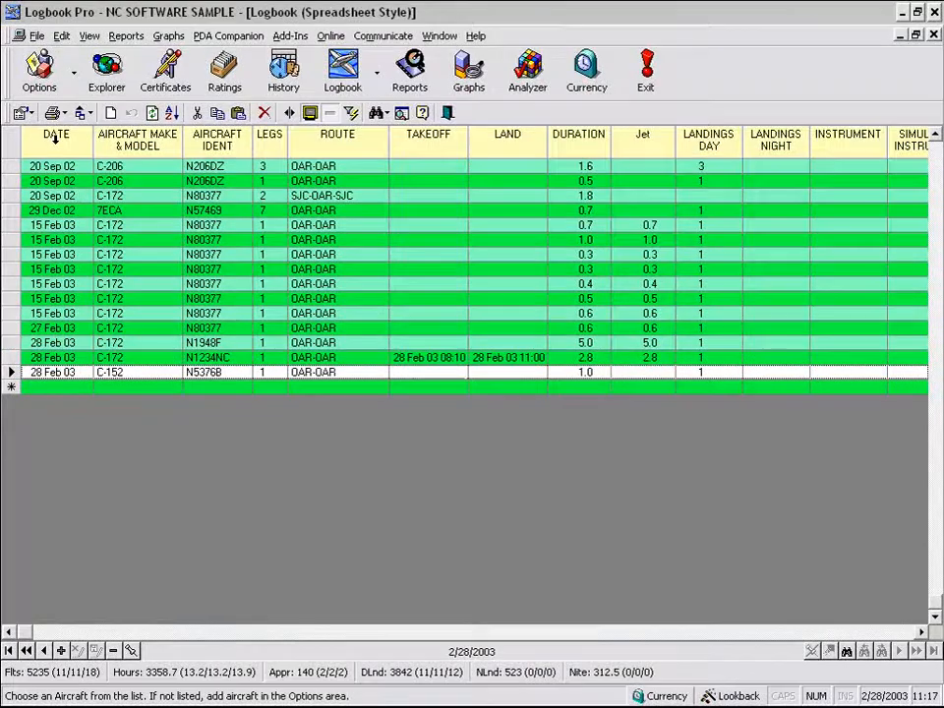
left_click(55, 139)
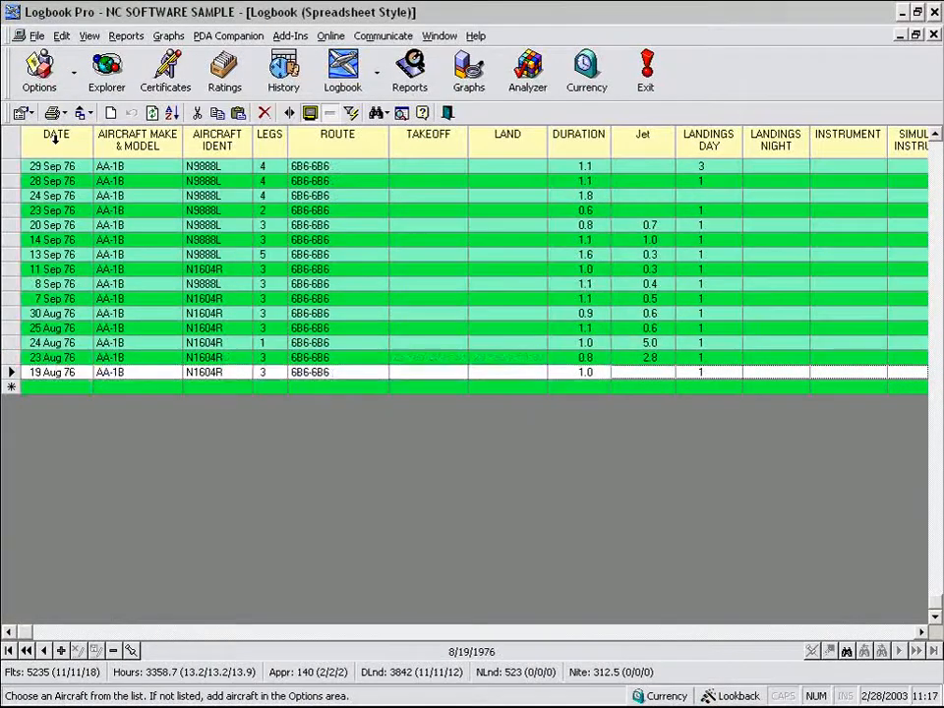
left_click(55, 140)
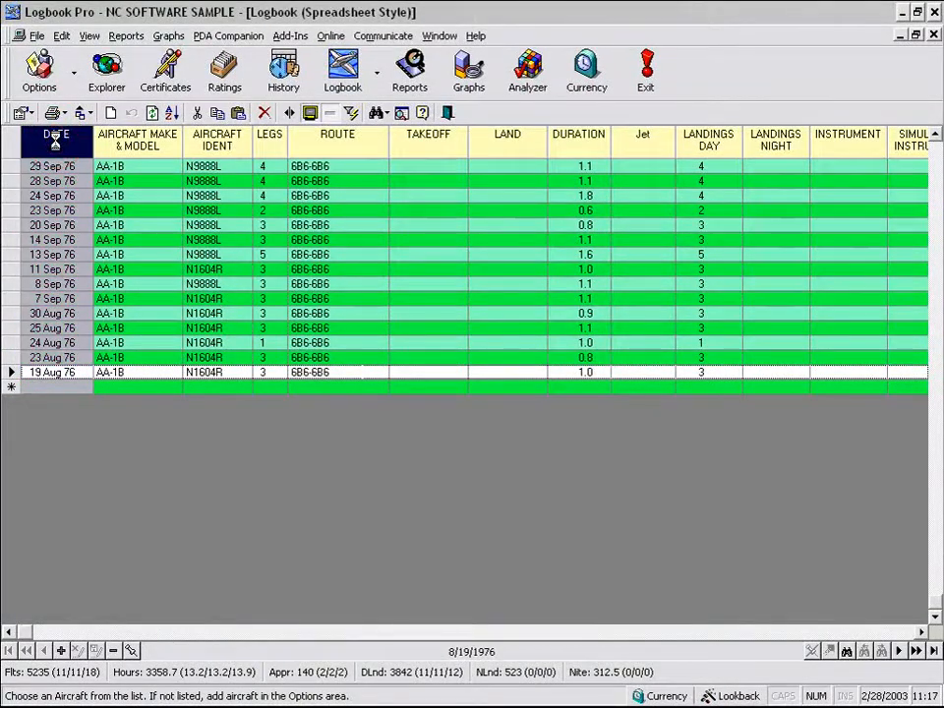
Step: Sort the flights by duration and restore the logbook's default date order
left_click(579, 151)
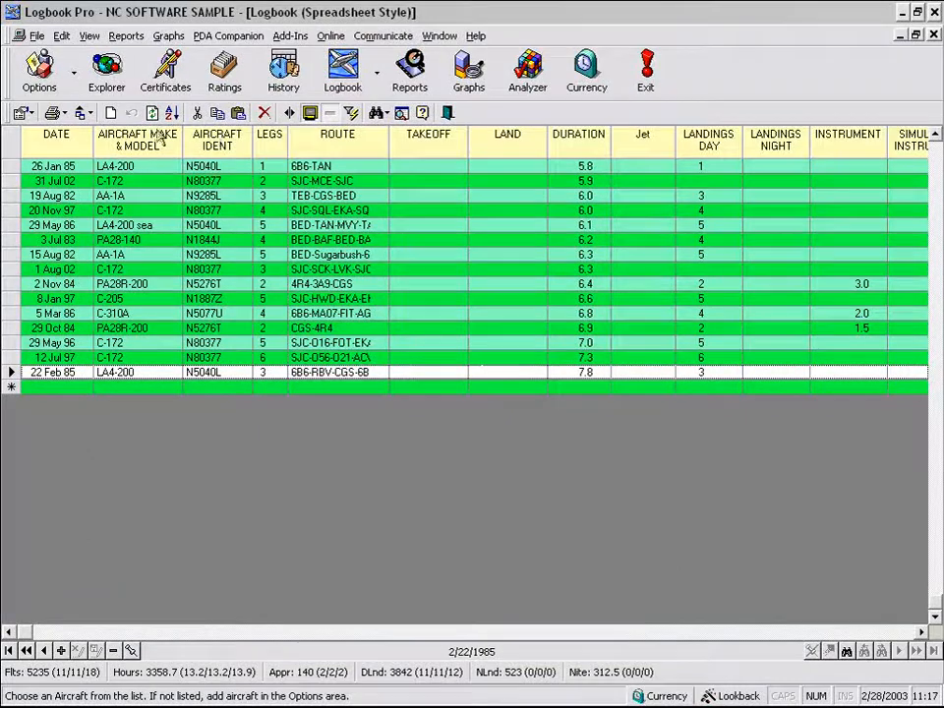
left_click(59, 181)
left_click(205, 113)
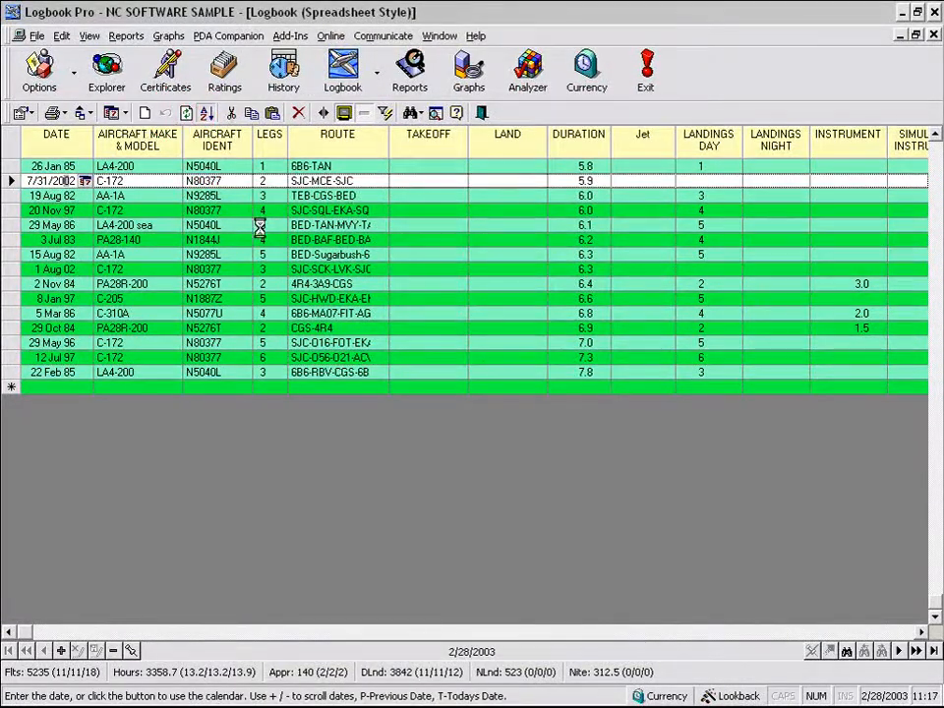
left_click(64, 156)
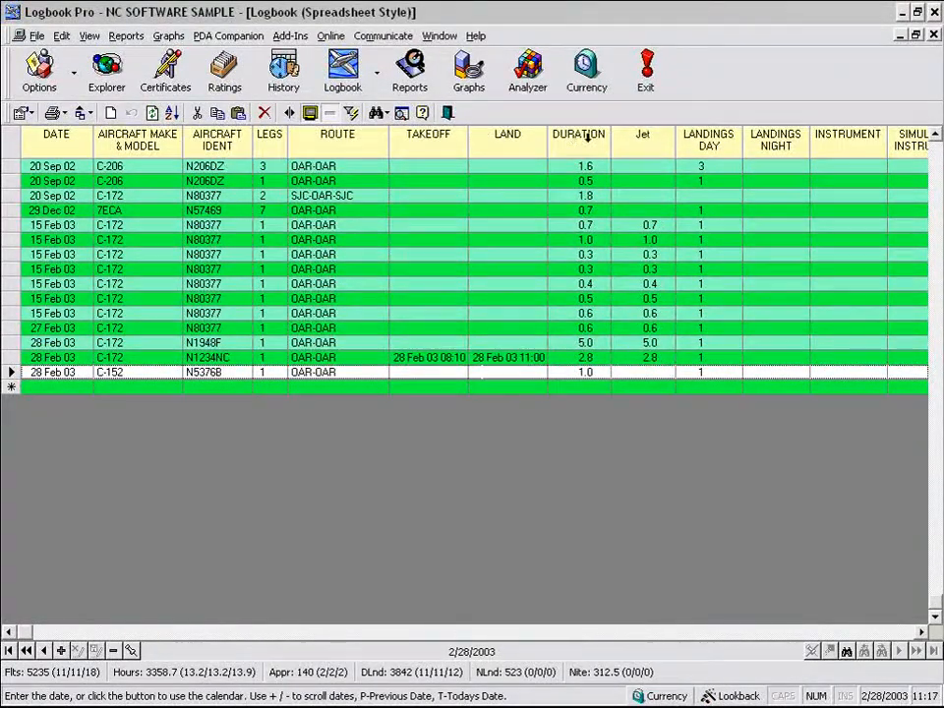
Step: Move the LANDINGS DAY and LANDINGS NIGHT columns ahead of the Jet column, directly after DURATION
left_click(739, 145)
left_click_drag(738, 144, 615, 144)
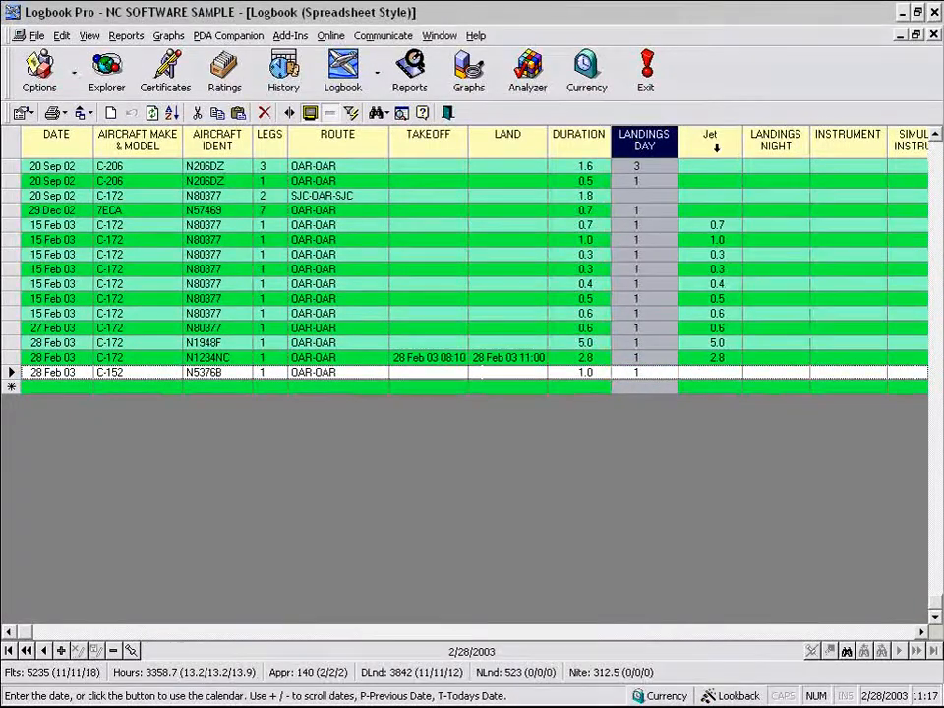
left_click(776, 144)
left_click_drag(775, 145, 614, 143)
left_click(664, 145)
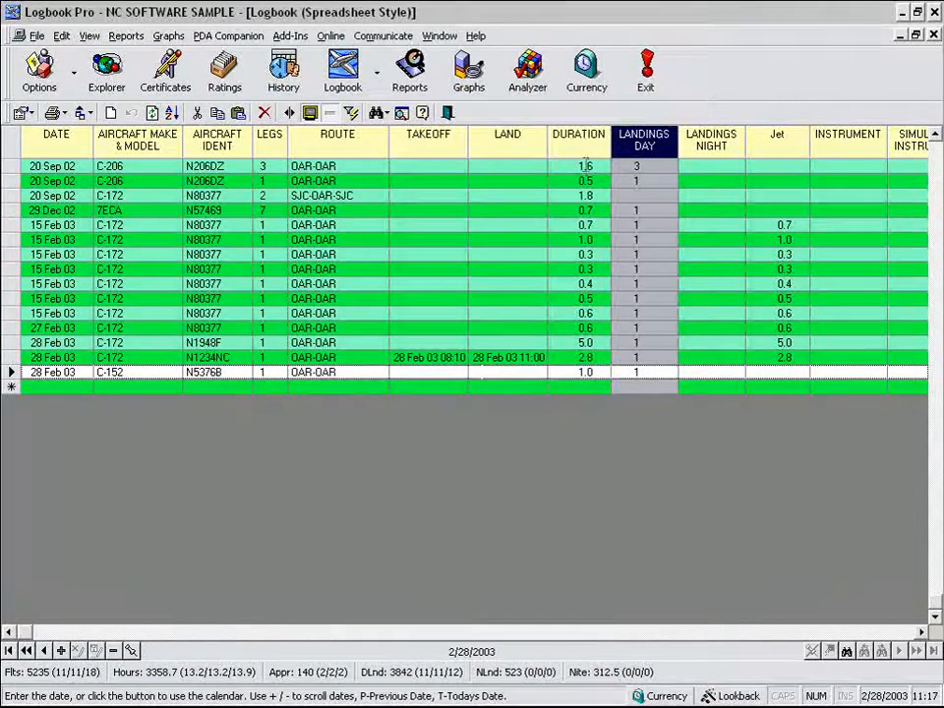
Step: Narrow the ROUTE column slightly, keeping its route entries readable
left_click(586, 165)
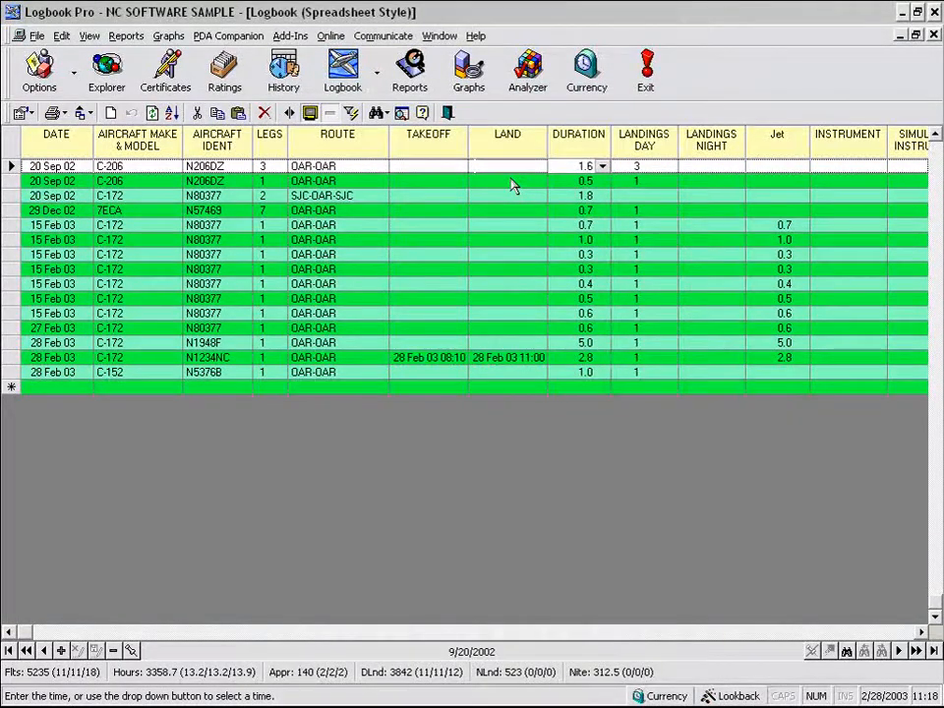
left_click_drag(391, 134, 370, 138)
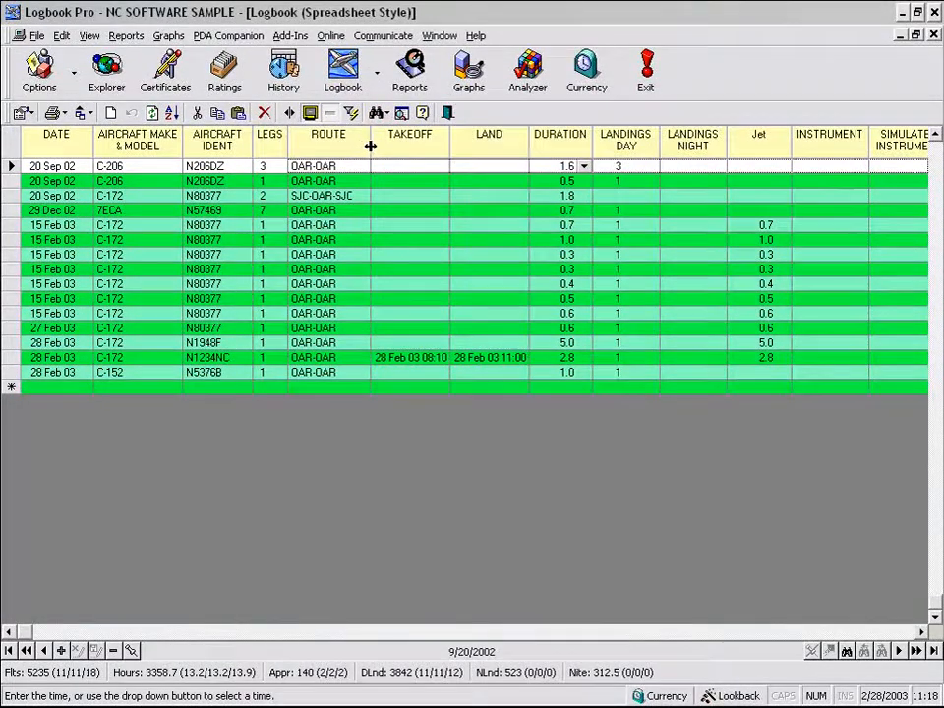
left_click_drag(371, 143, 374, 143)
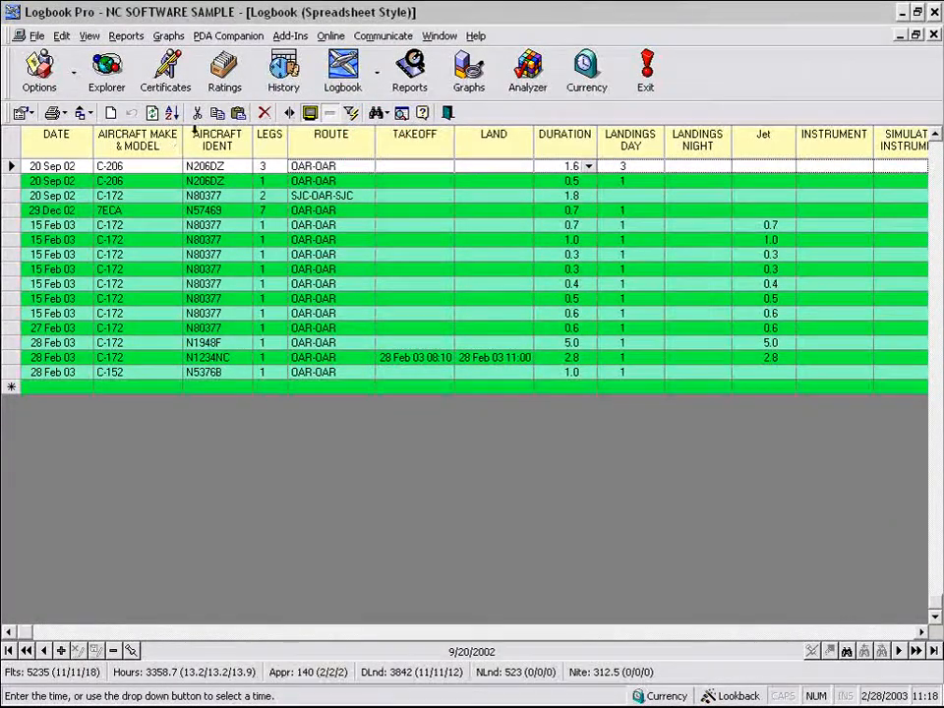
Step: Select the route text in individual flights, including SJC-OAR-SJC on 20 Sep 02 and the first 15 Feb 03 flight
left_click(211, 181)
left_click(295, 181)
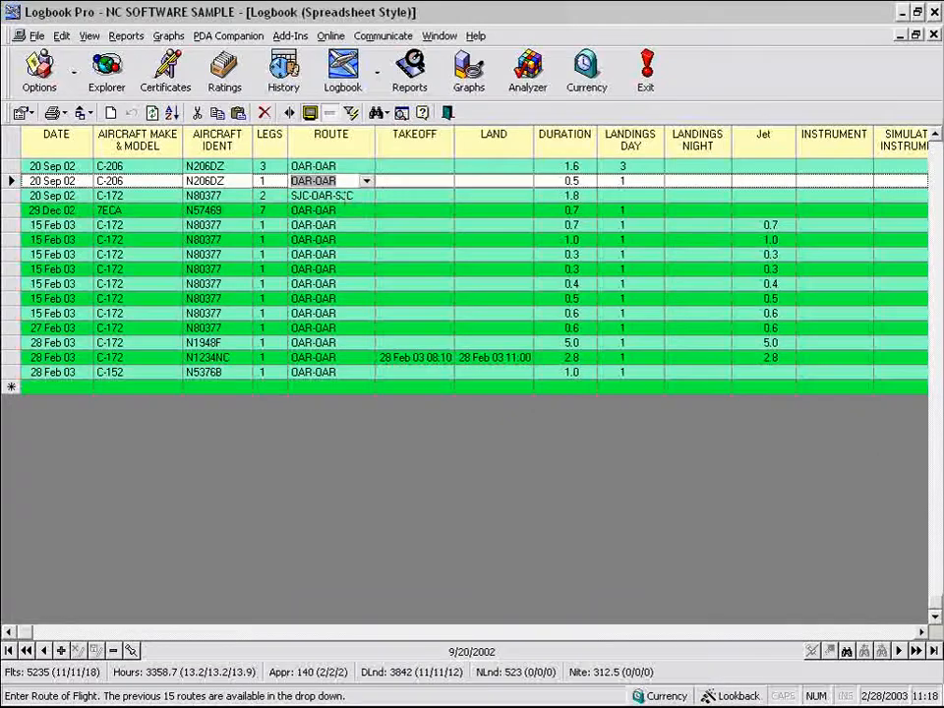
left_click(346, 210)
left_click(349, 196)
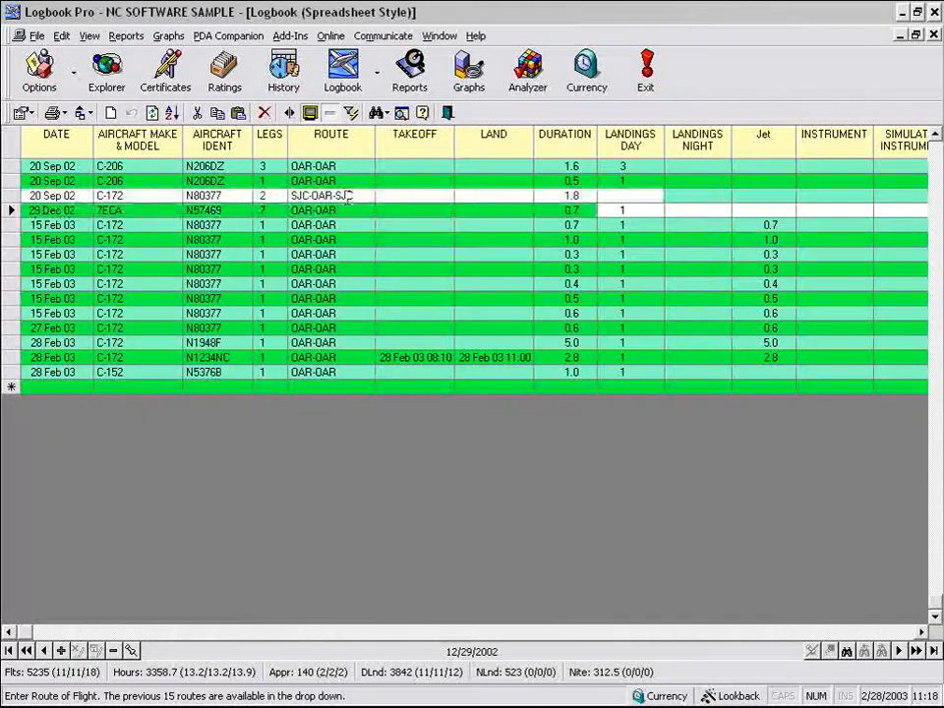
left_click_drag(354, 196, 292, 195)
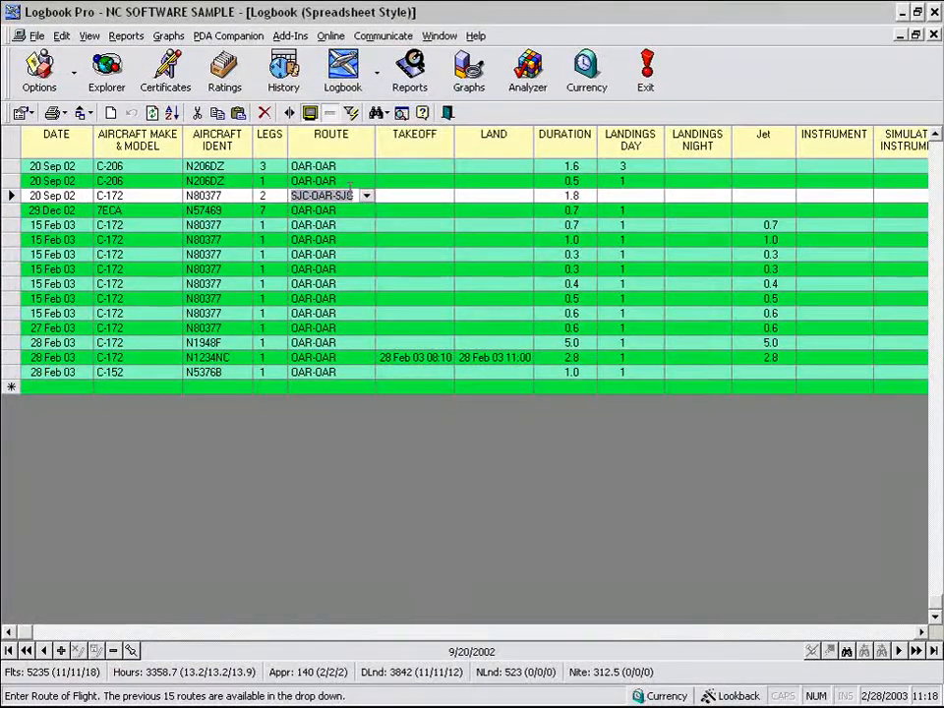
left_click(341, 225)
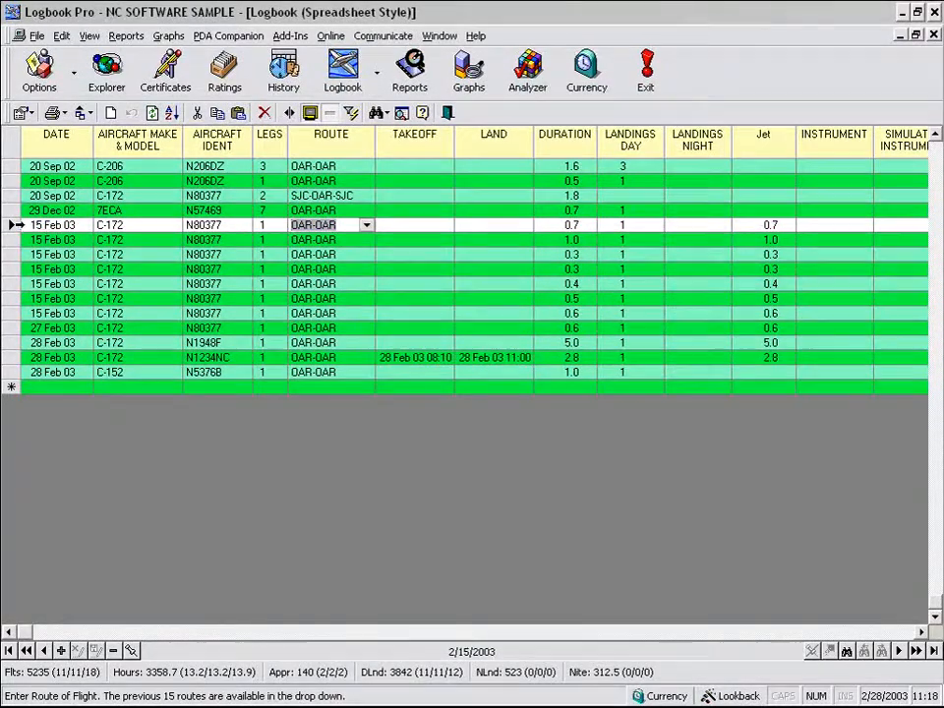
Step: Select four nonadjacent-capable 15 Feb 03 flight rows together: the first, second, fourth and sixth flights of that date
left_click(13, 225)
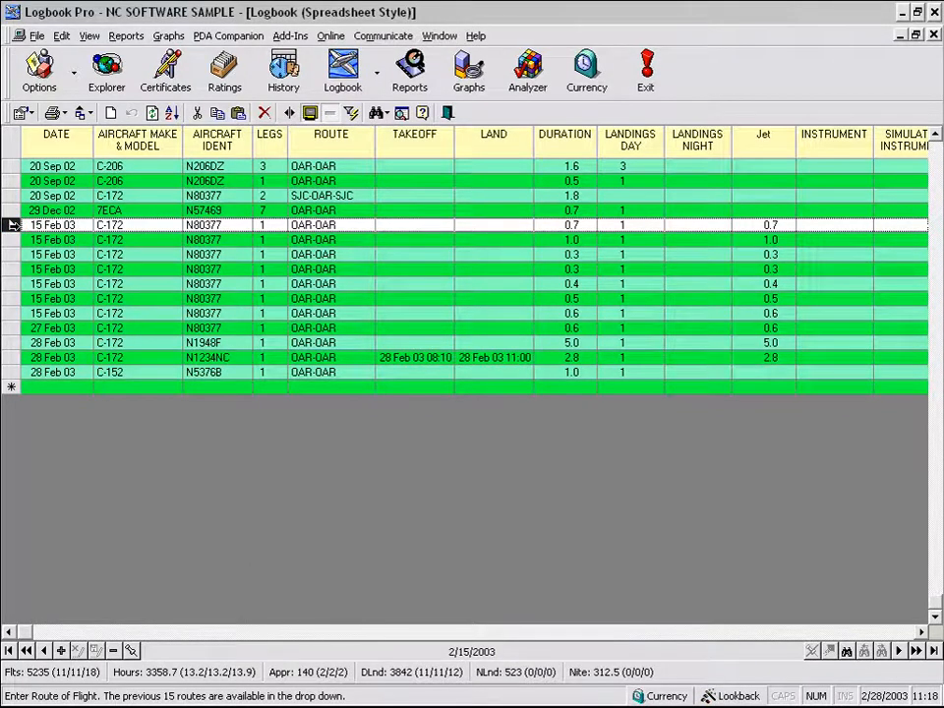
left_click(13, 240, "ctrl")
left_click(13, 270, "ctrl")
left_click(13, 298, "ctrl")
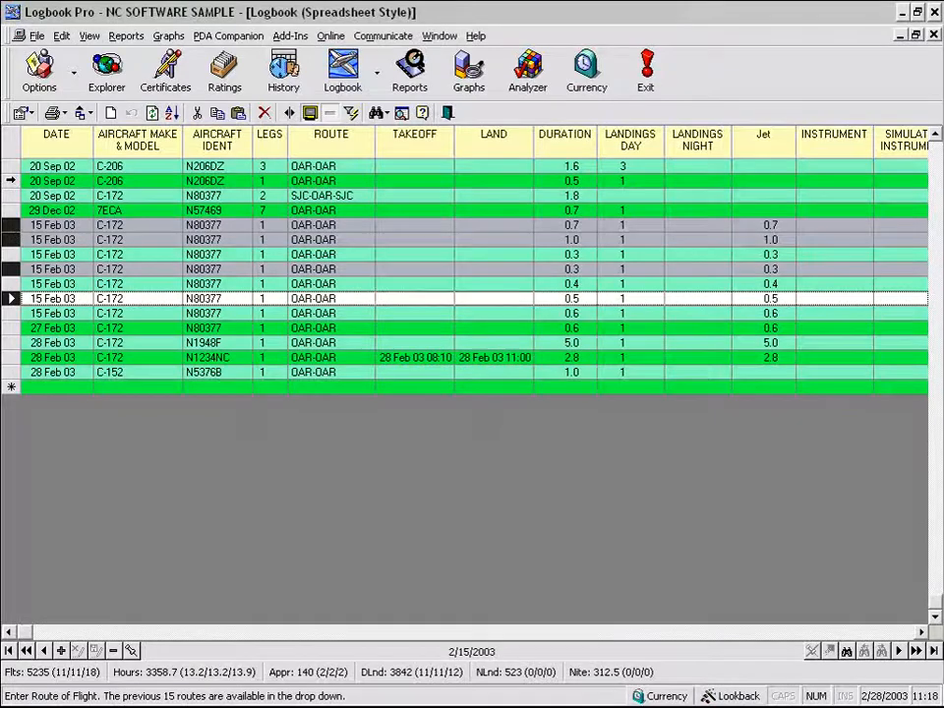
Step: Select the block of flights from the second 20 Sep 02 entry through the second 15 Feb 03 entry, and clear the selection at the SJC-OAR-SJC route
left_click(13, 180)
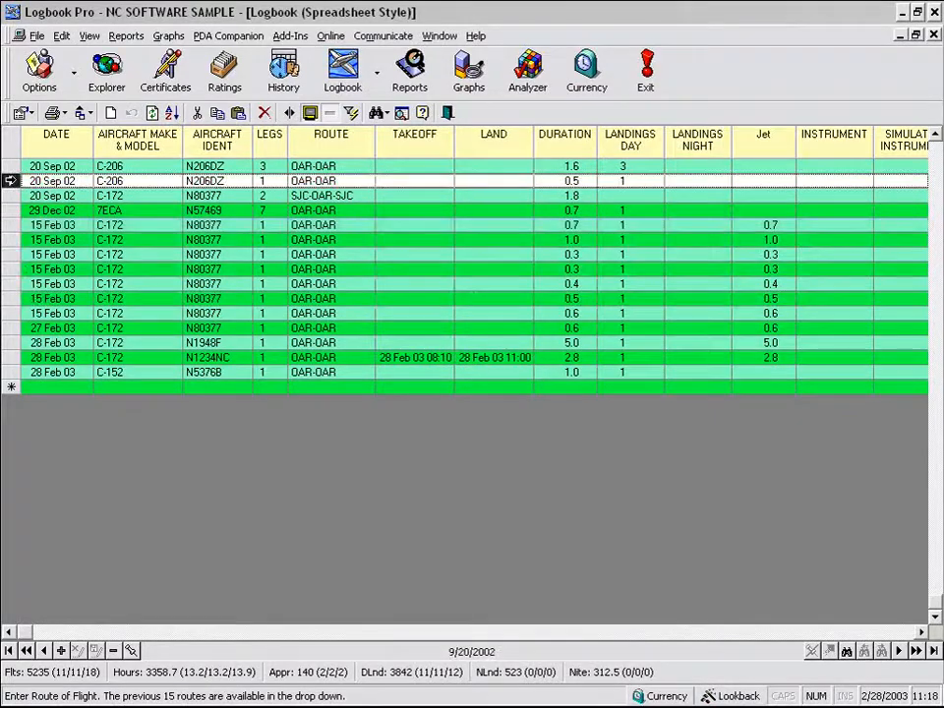
left_click(7, 239, "shift")
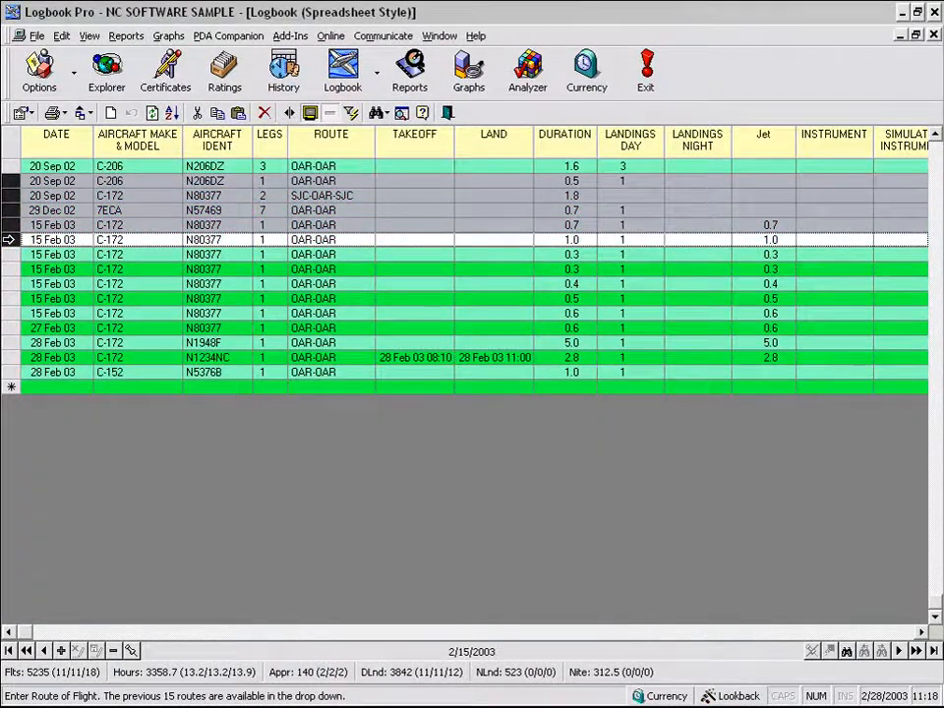
left_click(243, 311)
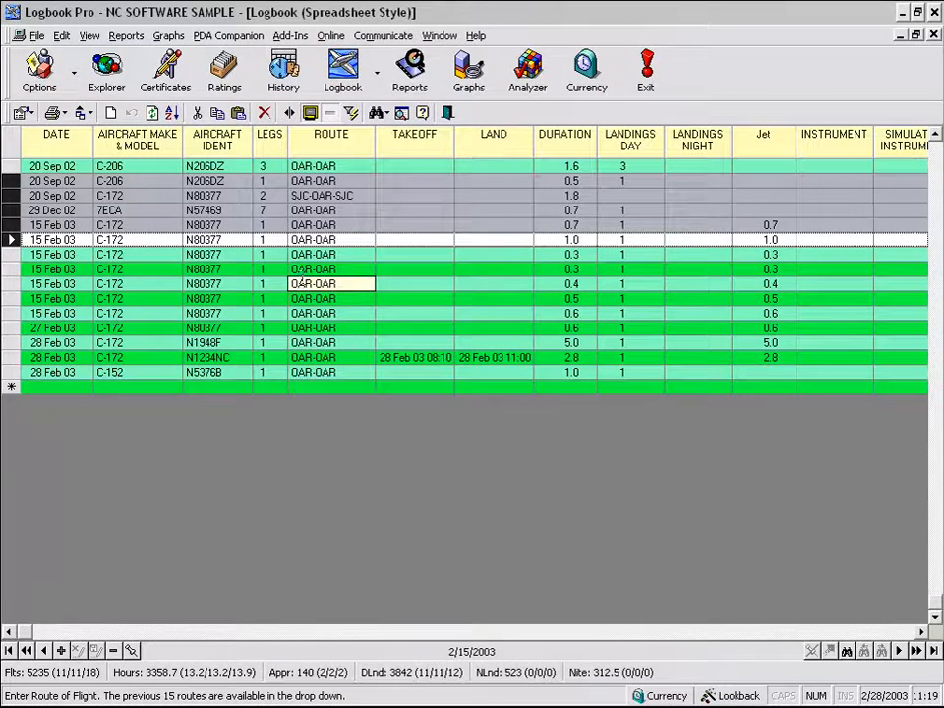
left_click(351, 196)
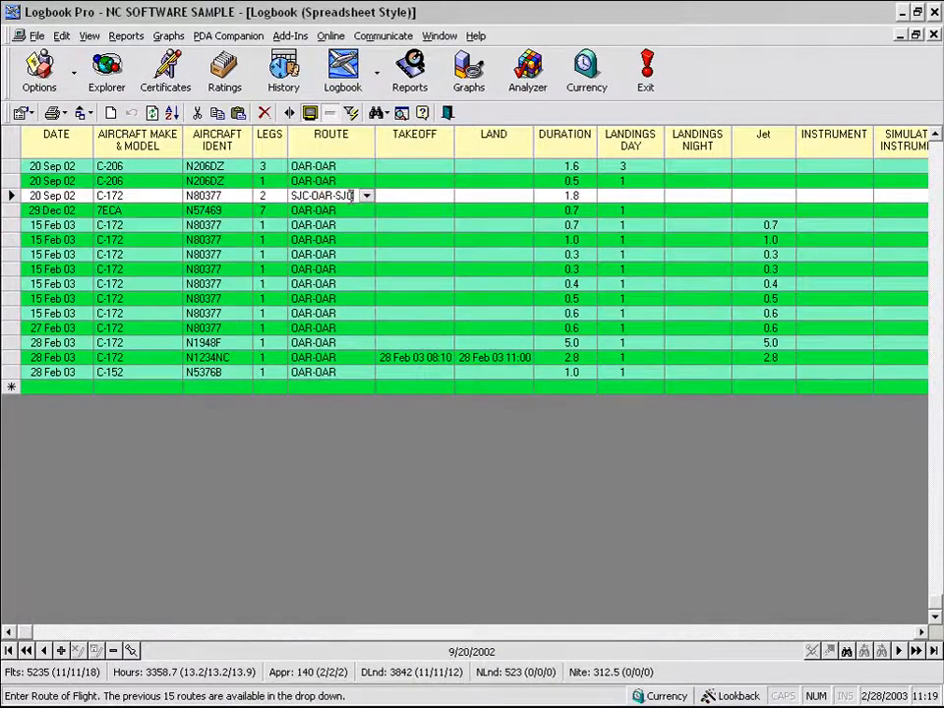
Step: Split the logbook grid after the DATE column, scroll through its columns, and move the split to just after the ROUTE column
left_click(287, 112)
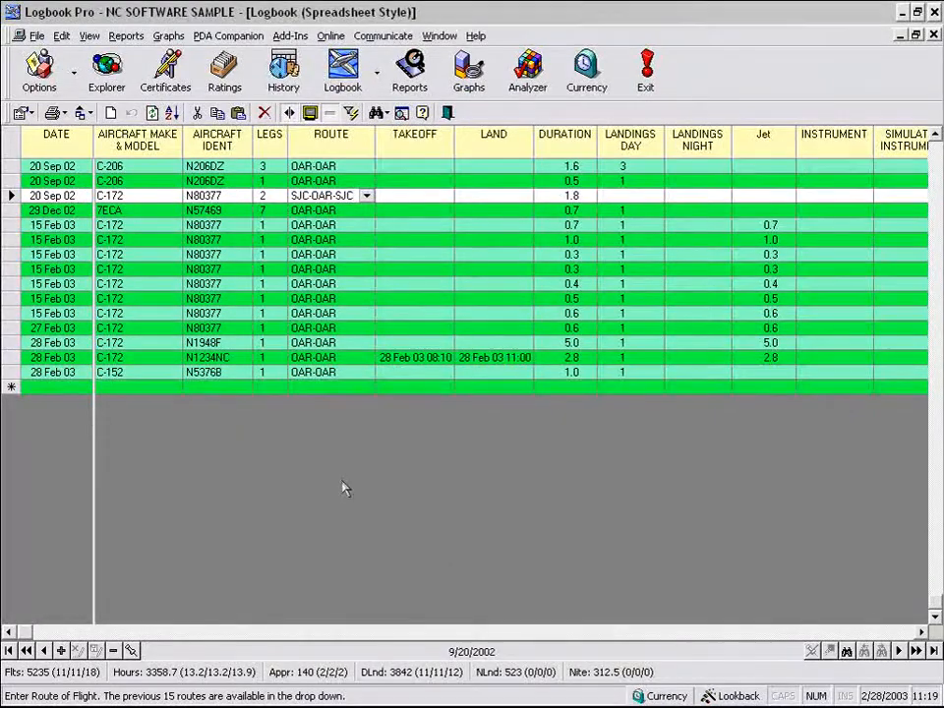
left_click(194, 635)
left_click(194, 635)
left_click(195, 635)
left_click(117, 636)
left_click(54, 635)
left_click(33, 633)
left_click_drag(91, 513, 375, 485)
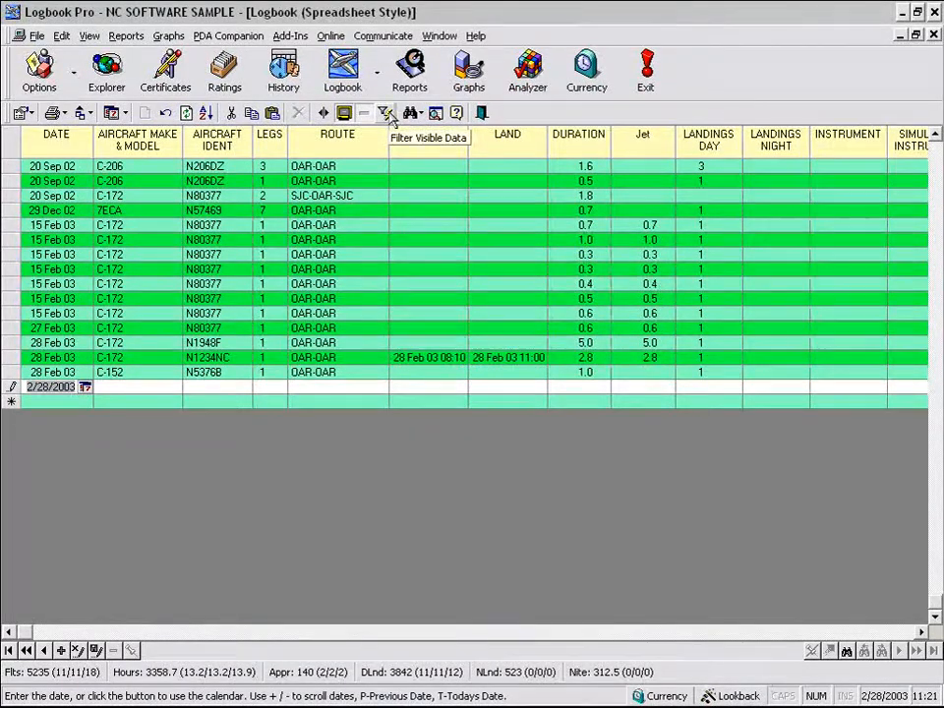
Step: Filter the visible logbook data to the Last 180 days and look through the filtered flights
left_click(387, 114)
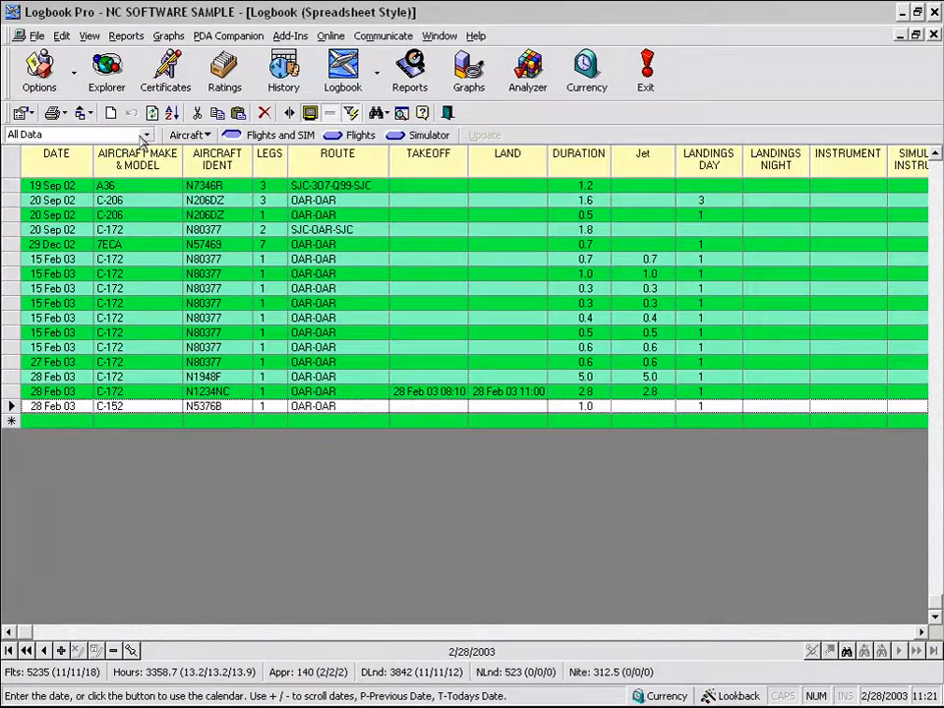
left_click(144, 136)
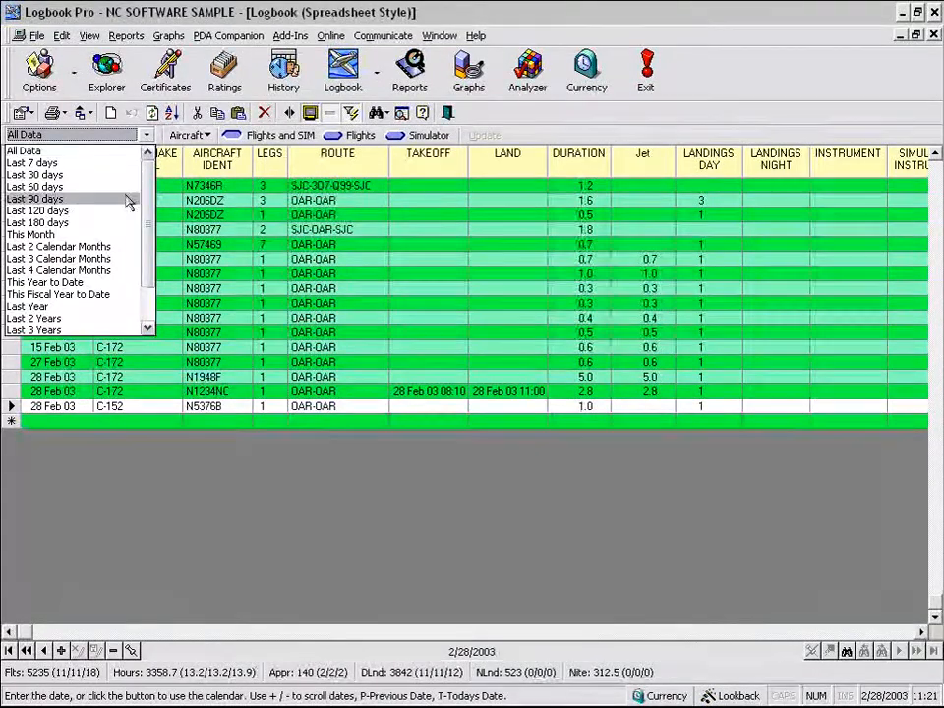
left_click(124, 222)
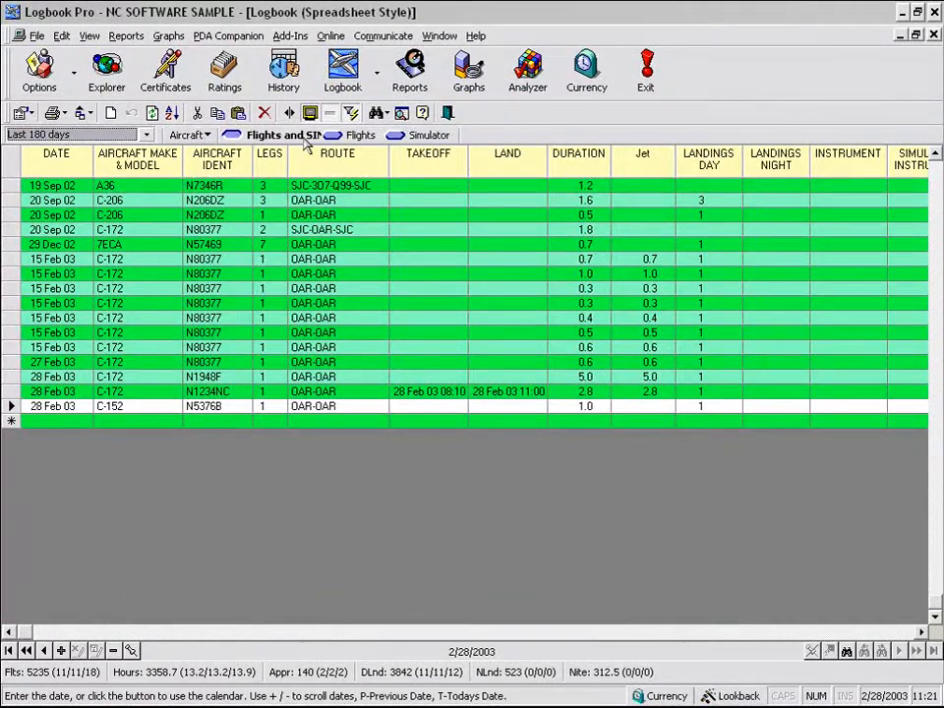
left_click(500, 136)
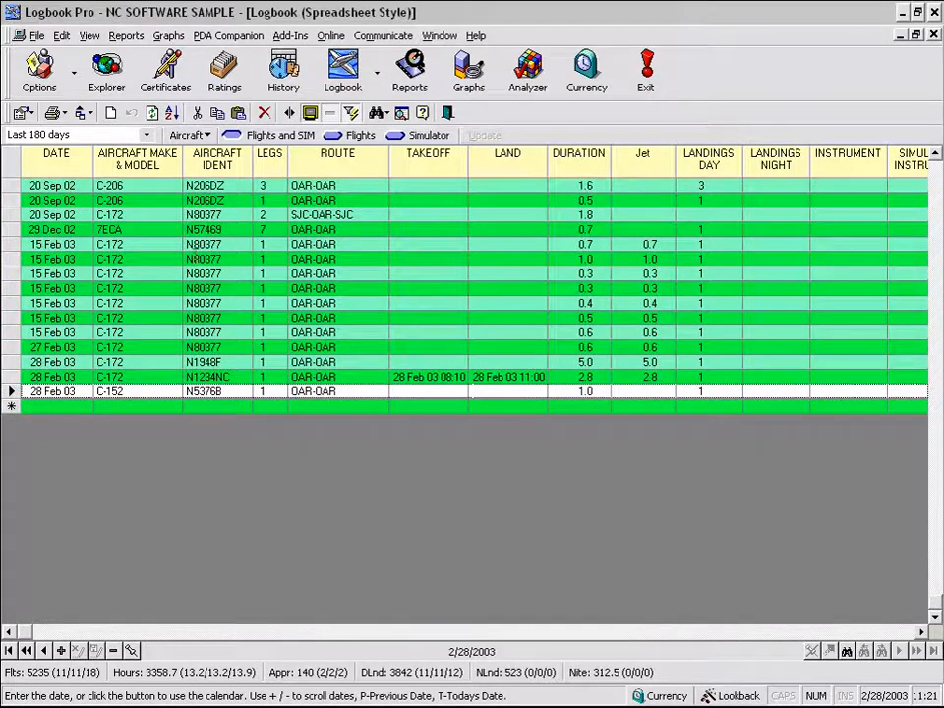
left_click(936, 215)
left_click(936, 226)
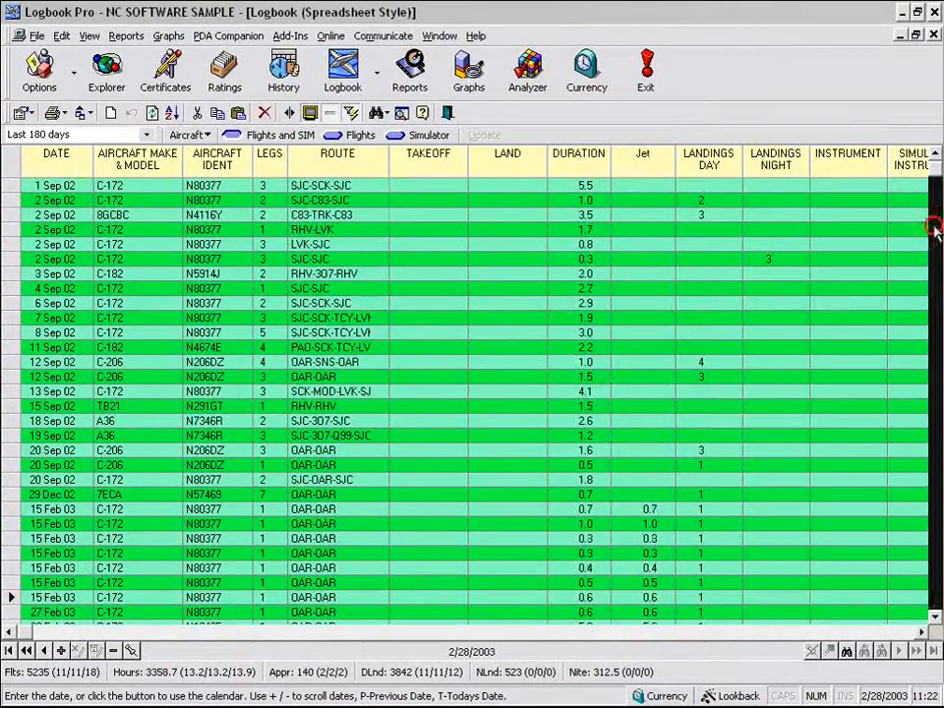
Step: Filter the logbook by a Custom date range from 2/28/2002 to 2/28/2003
left_click(146, 135)
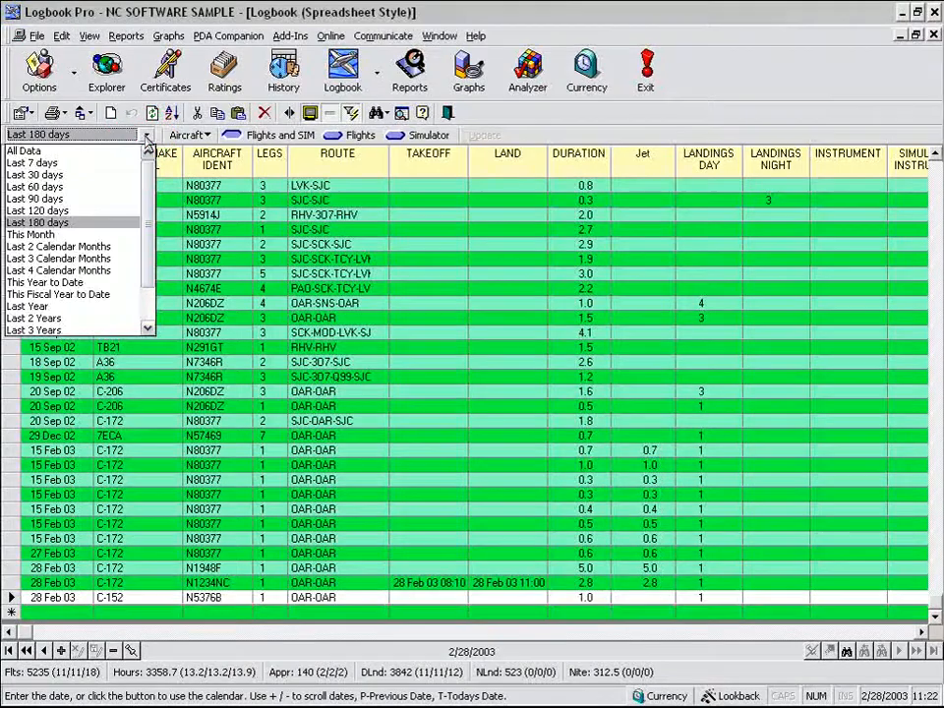
left_click(145, 246)
left_click(78, 328)
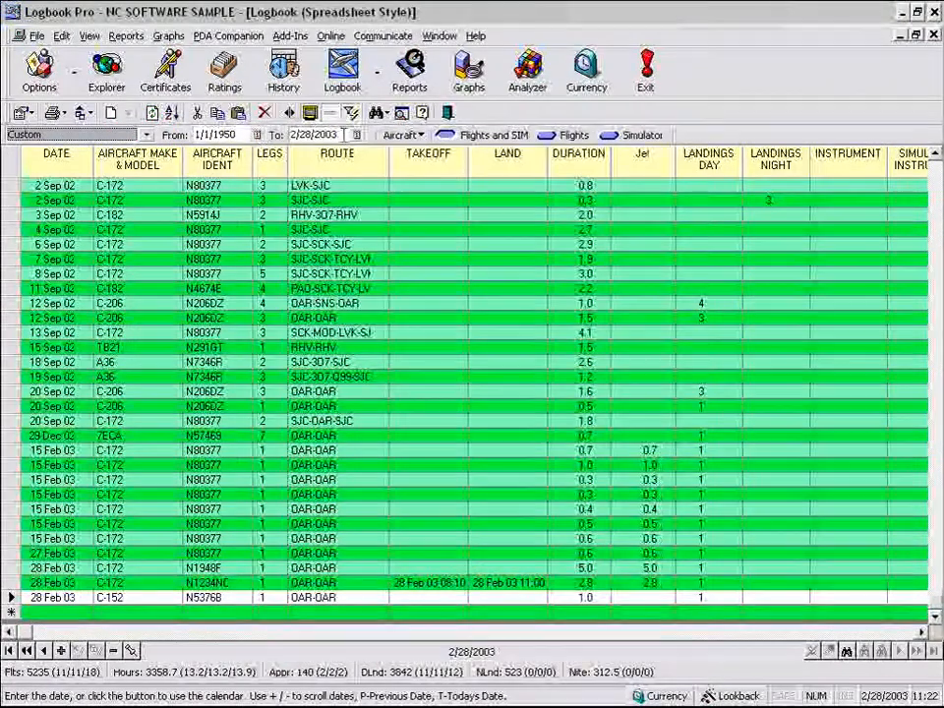
left_click(257, 135)
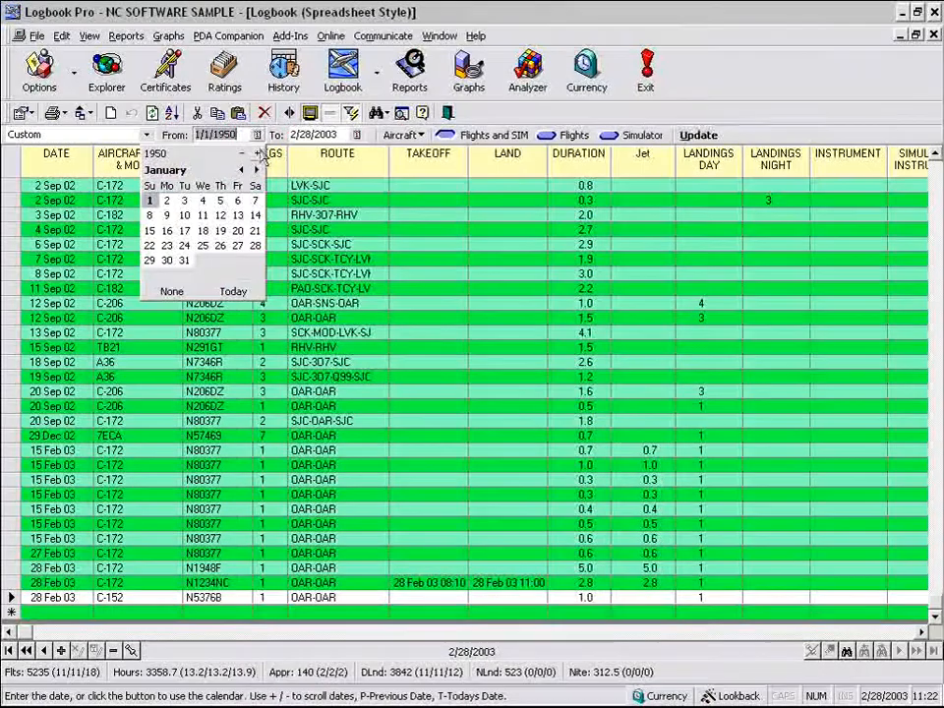
left_click(237, 294)
left_click(258, 136)
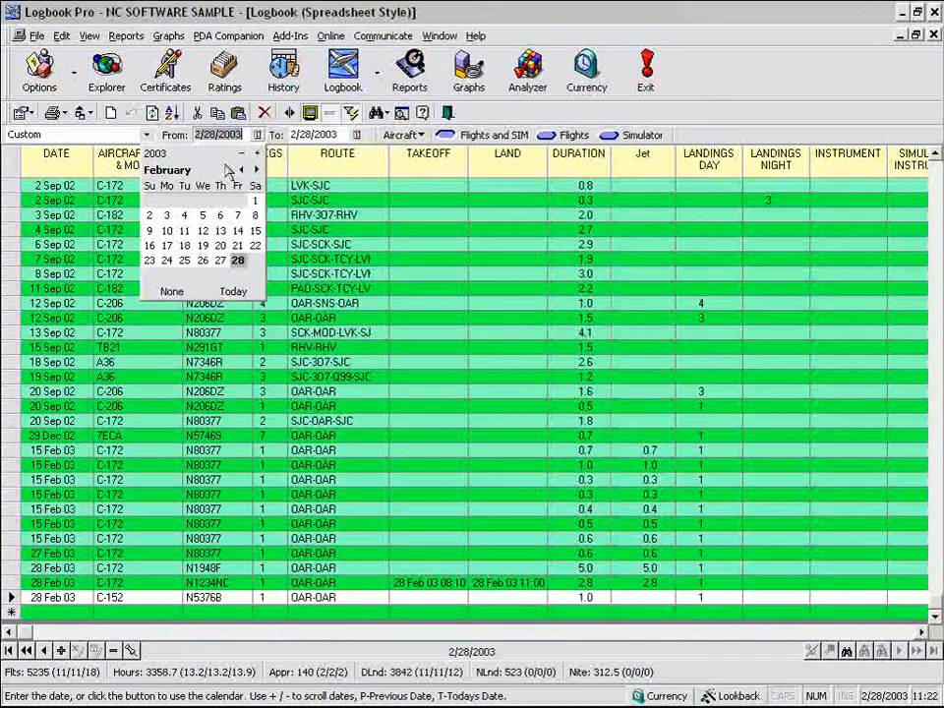
left_click(242, 154)
left_click(222, 261)
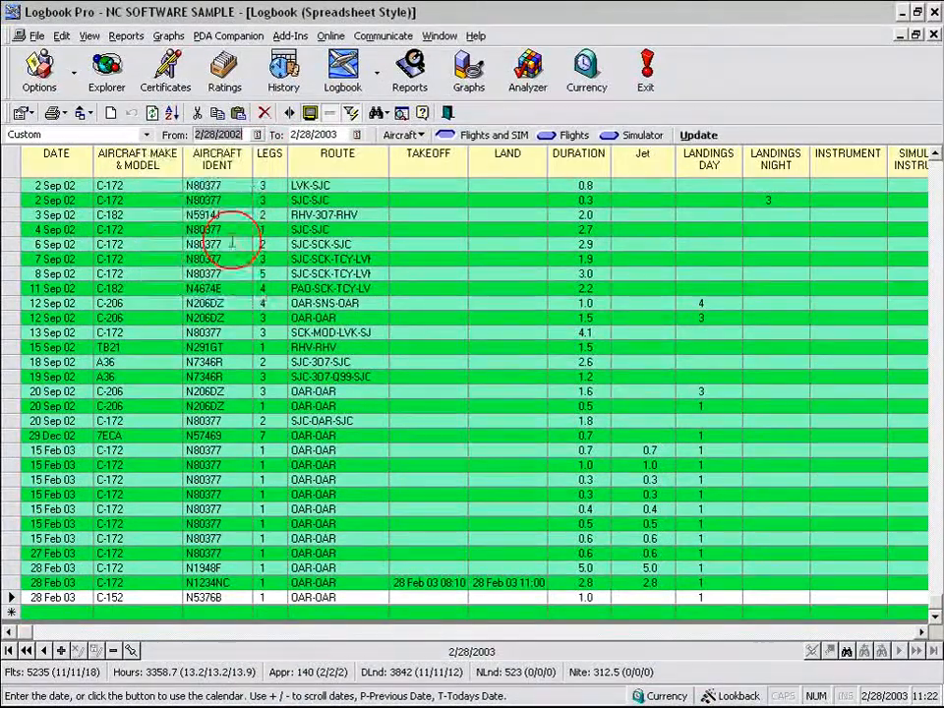
left_click(697, 135)
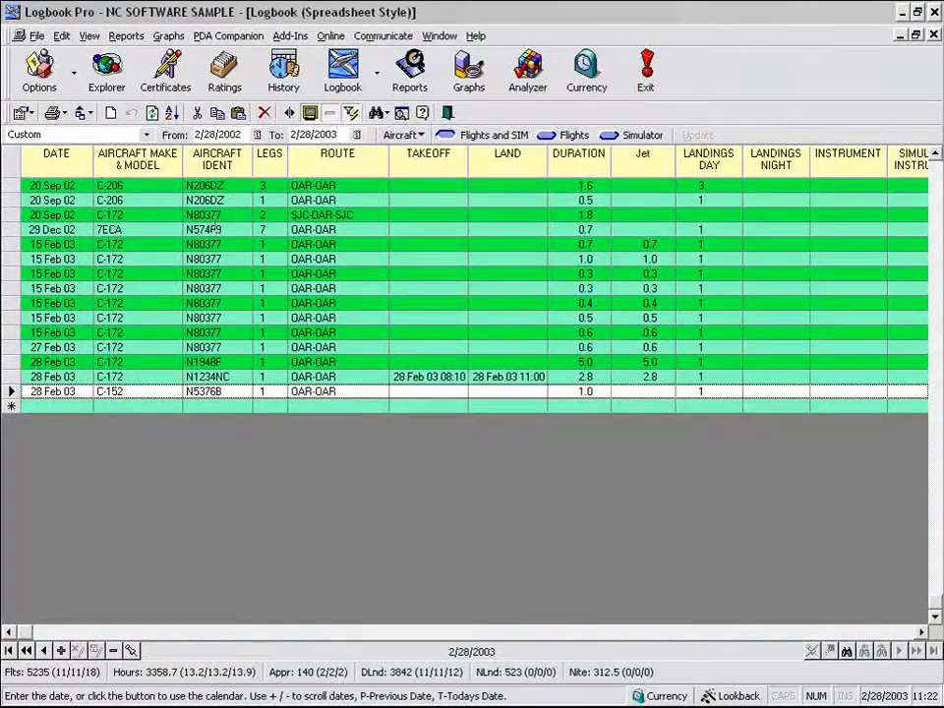
Step: Return the date filter to All Data and limit the visible flights to the C-152 and C-172 aircraft
left_click(146, 135)
scroll(122, 159, "up", 2)
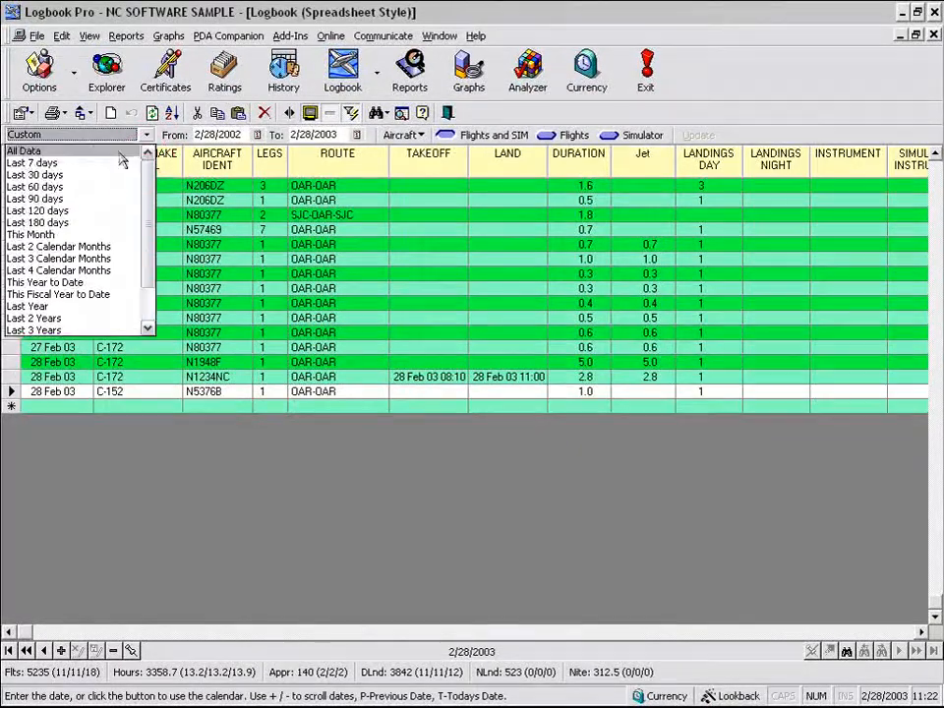
left_click(85, 151)
left_click(205, 134)
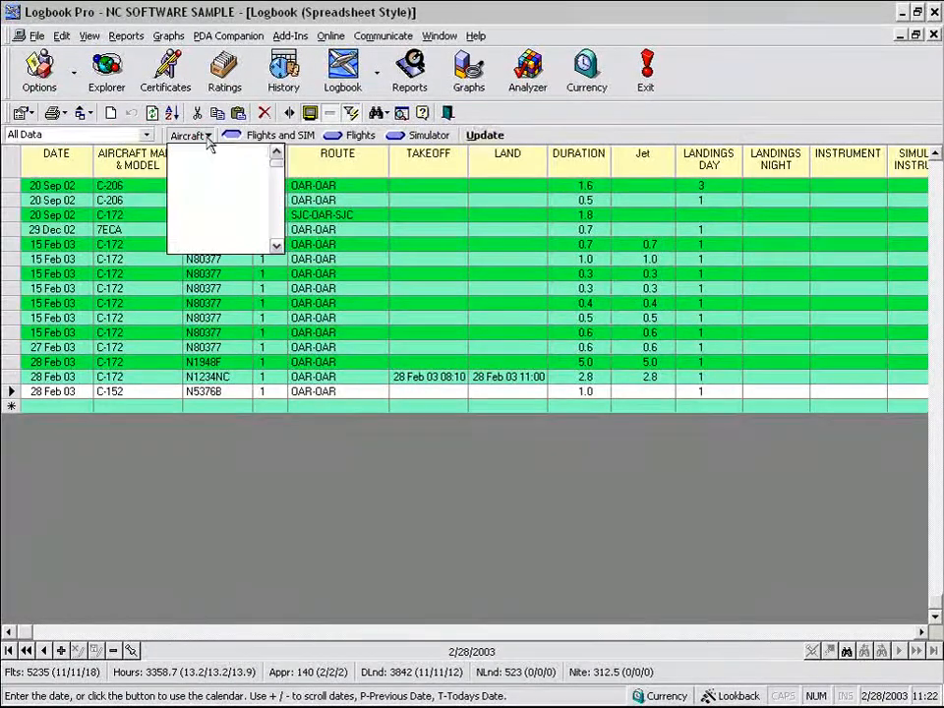
scroll(280, 202, "down", 2)
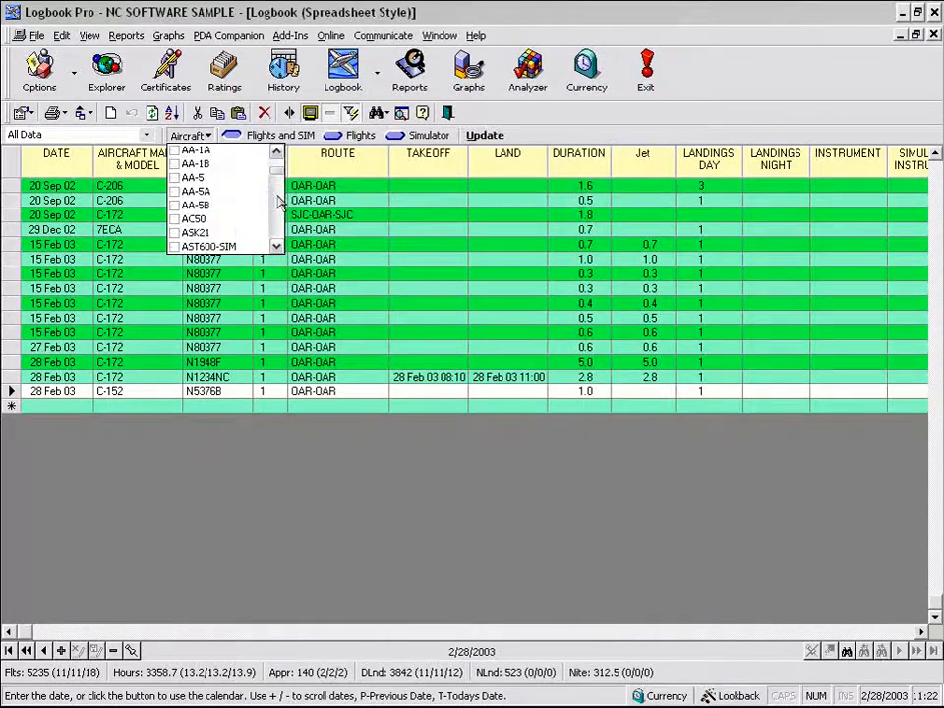
scroll(216, 197, "down", 3)
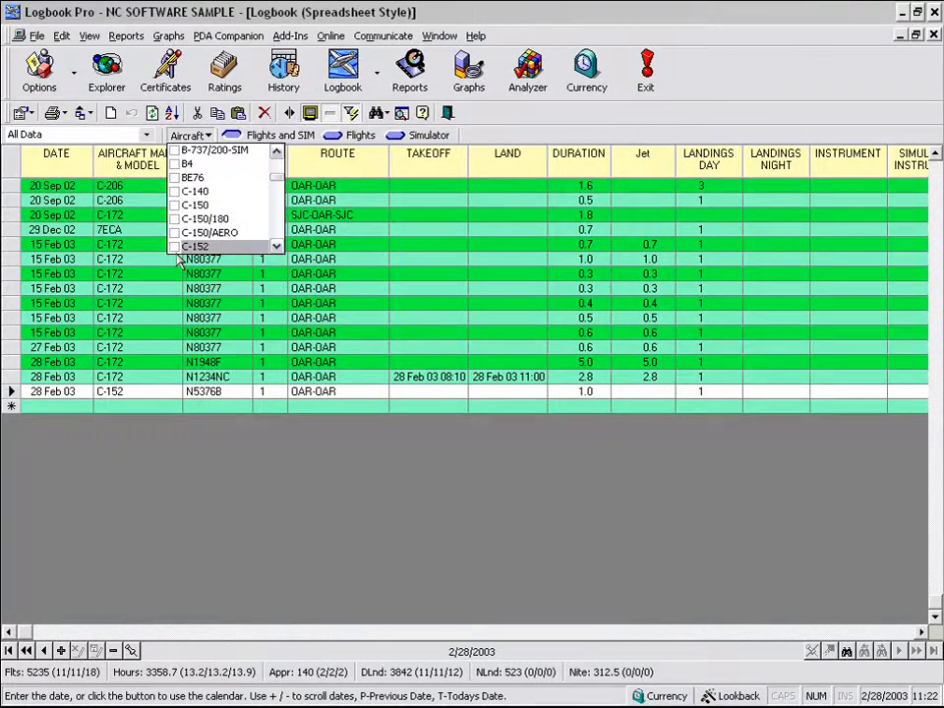
scroll(240, 232, "down", 2)
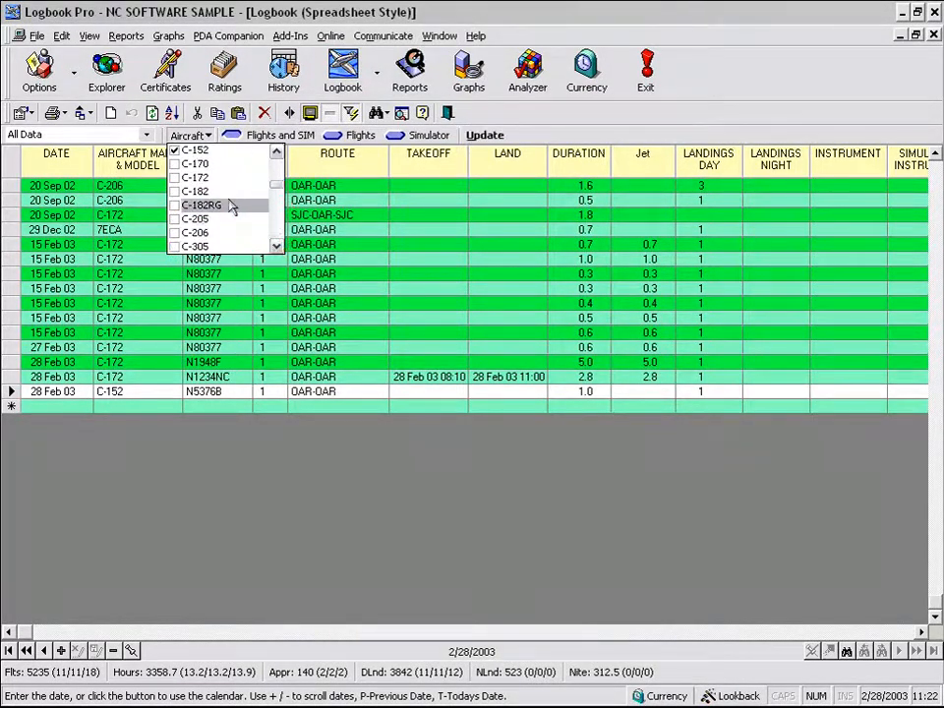
left_click(175, 178)
left_click(192, 135)
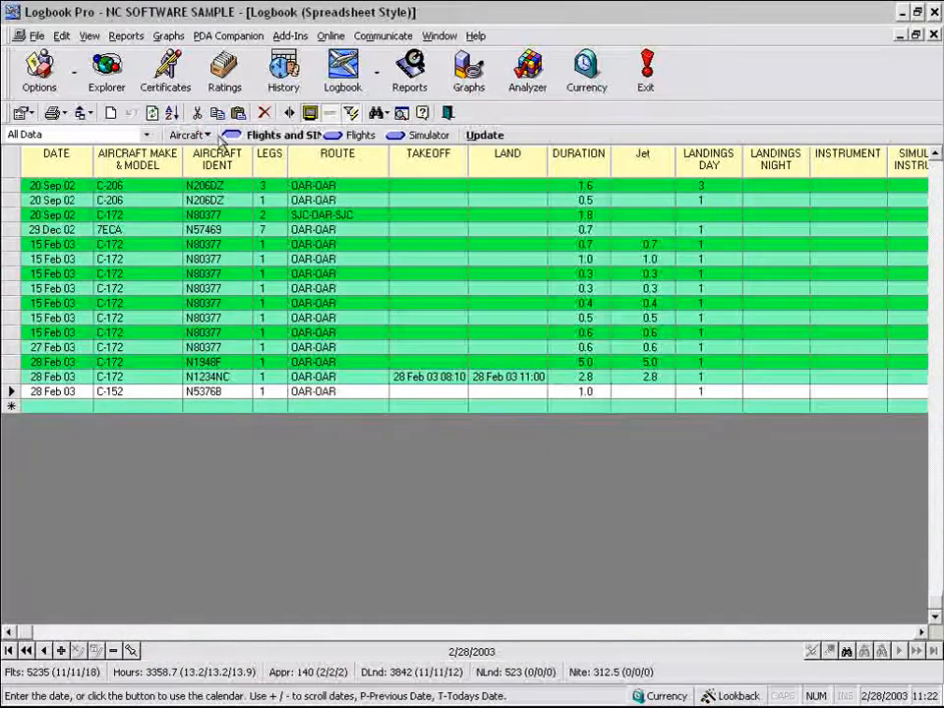
left_click(480, 135)
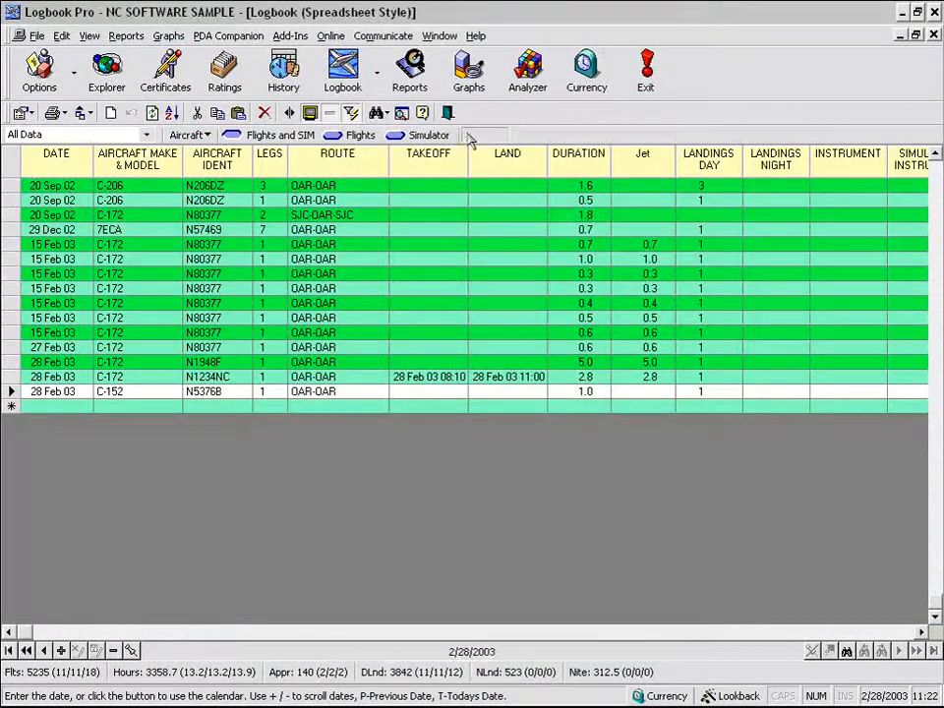
Step: Look through the older flights in the list filtered by aircraft type
left_click(938, 176)
left_click(938, 177)
left_click(938, 177)
left_click(938, 177)
left_click(938, 177)
left_click(938, 177)
left_click(938, 177)
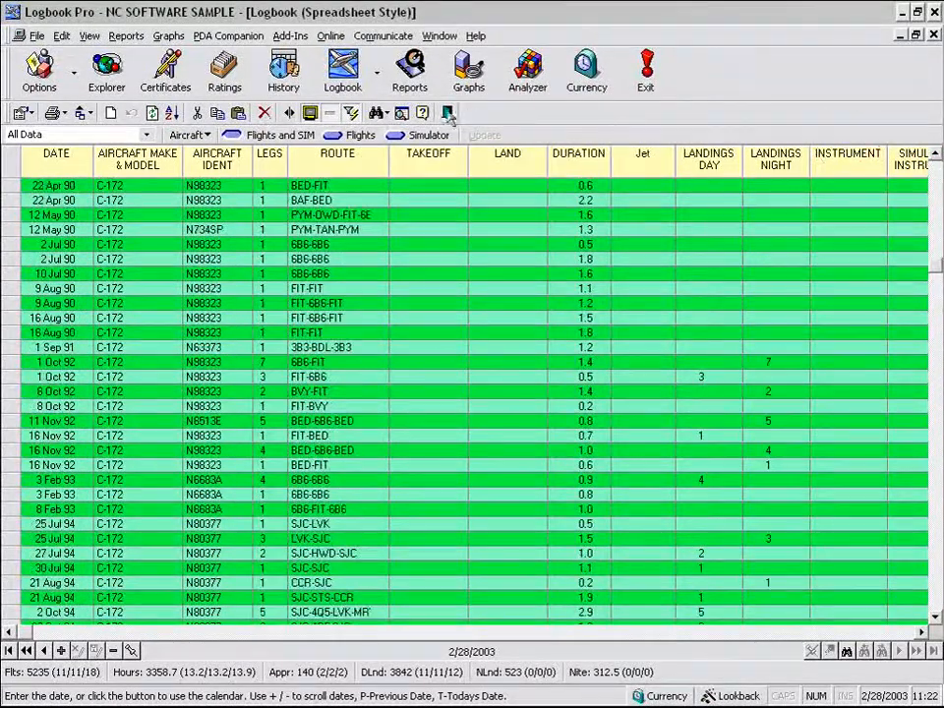
Step: Try the Flights and Simulator filter options, and restore Flights and SIM with All Aircraft before hiding the filter bar
left_click(344, 137)
left_click(407, 137)
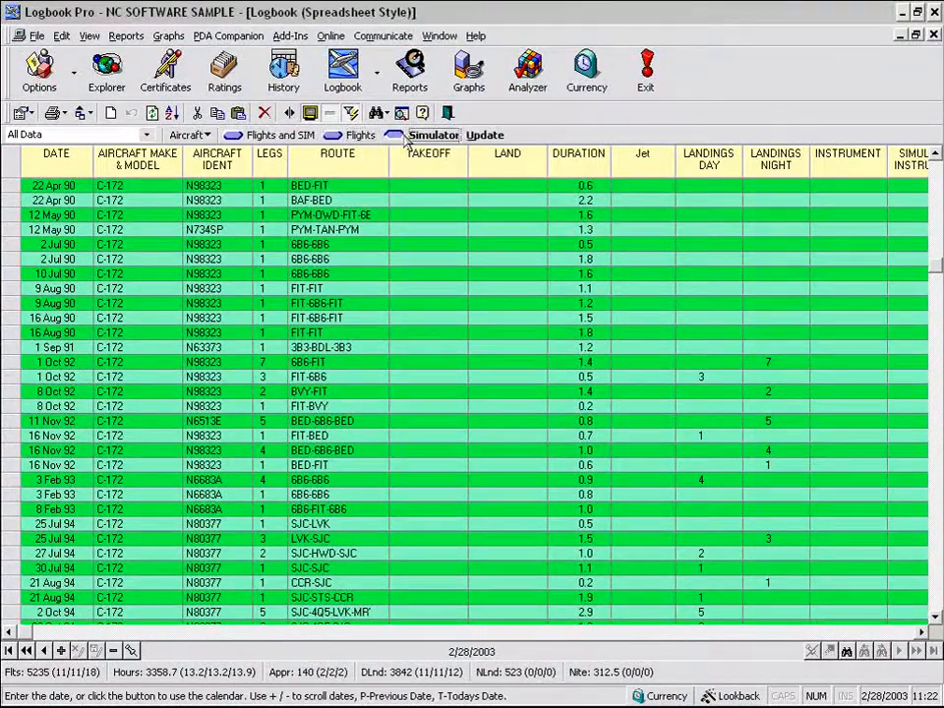
left_click(197, 135)
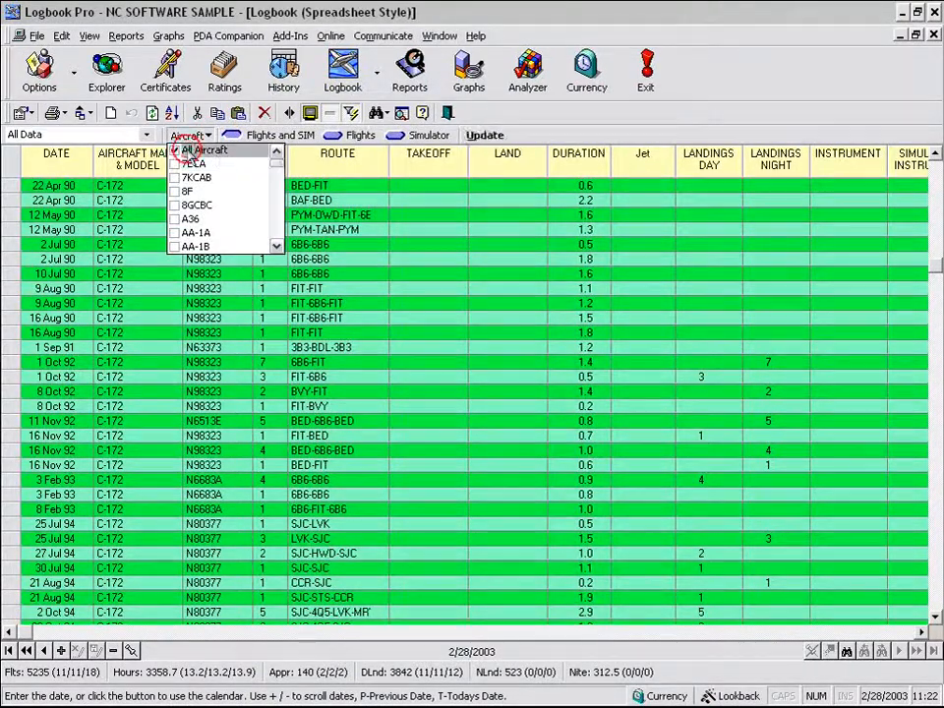
left_click(200, 138)
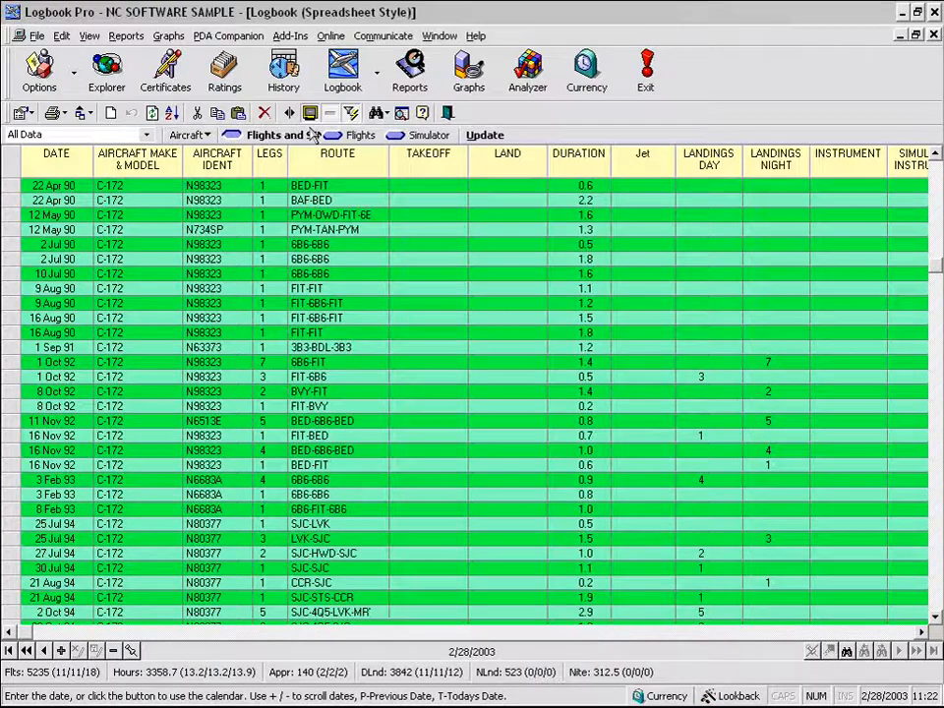
left_click(492, 138)
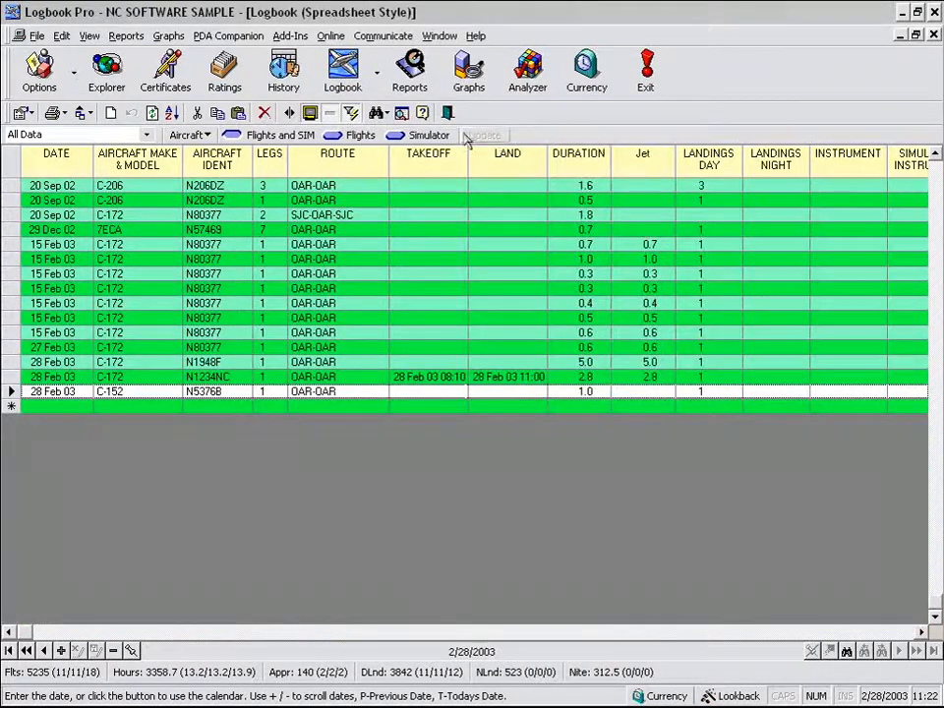
left_click(351, 114)
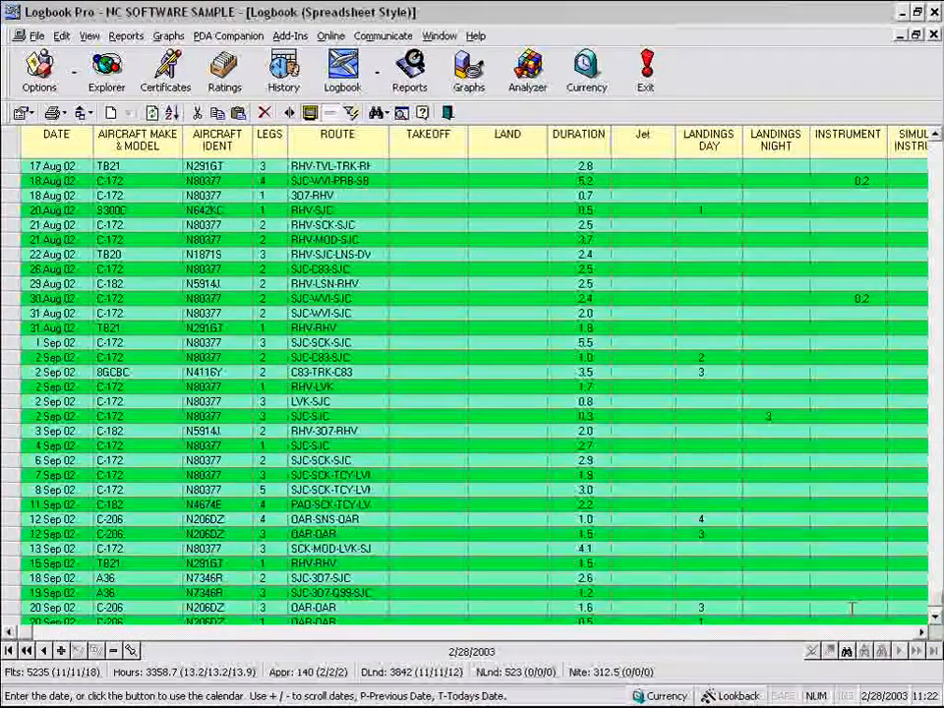
Step: Go to the logbook's first entry, back to its last entry, and to the flights dated 4/7/1991
left_click(8, 651)
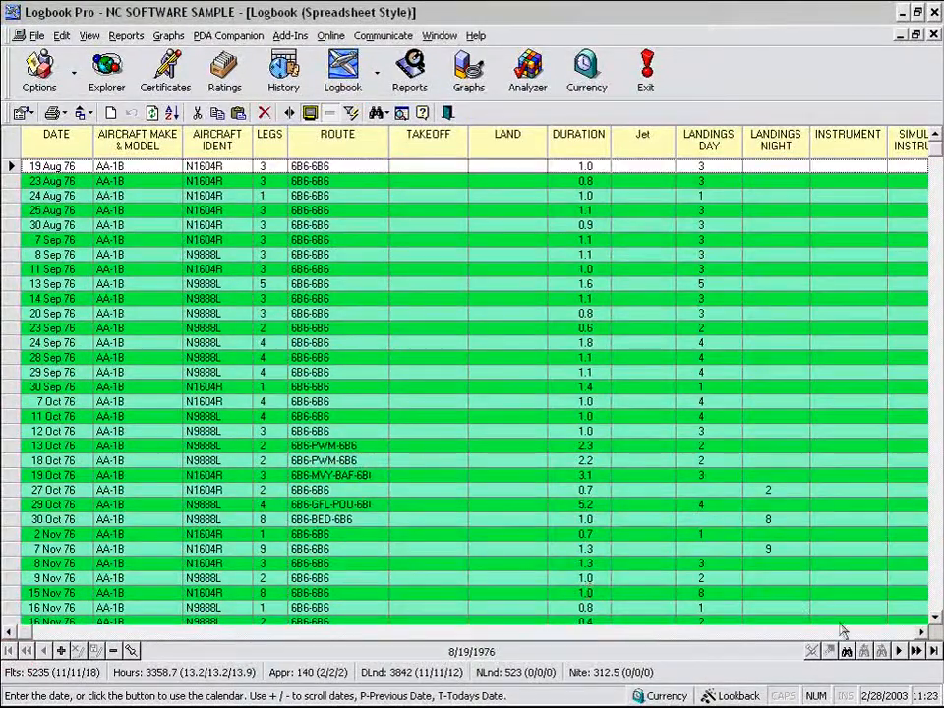
left_click(934, 651)
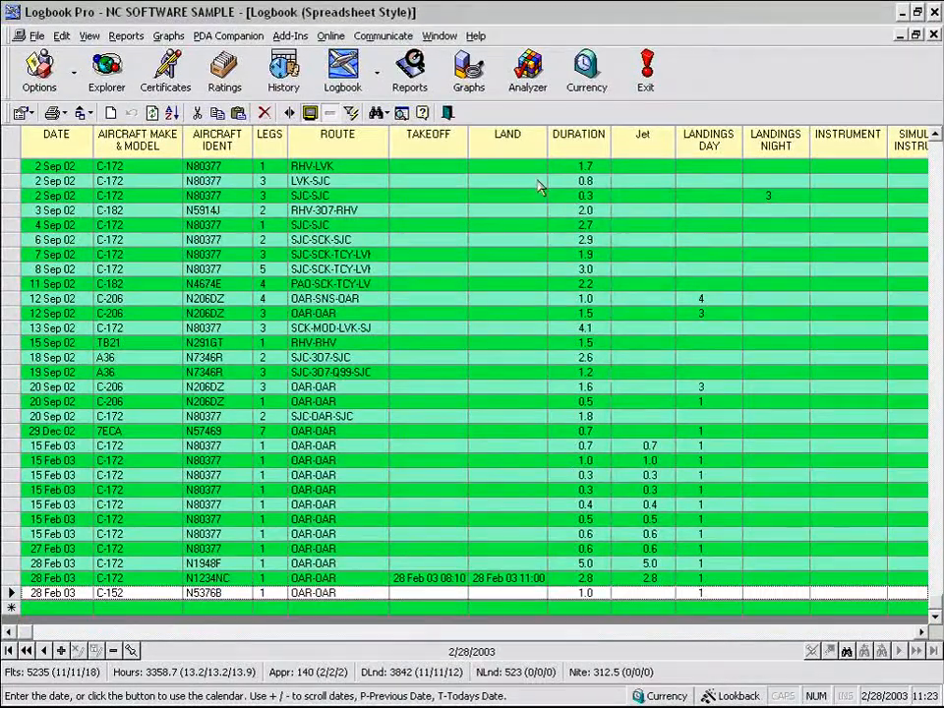
left_click(382, 113)
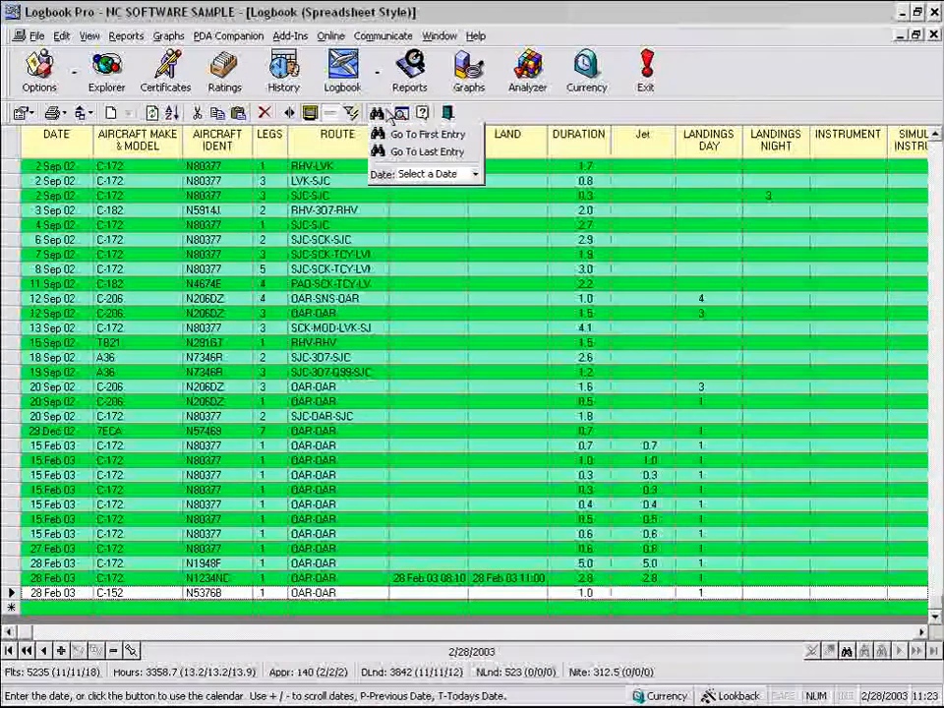
left_click(474, 175)
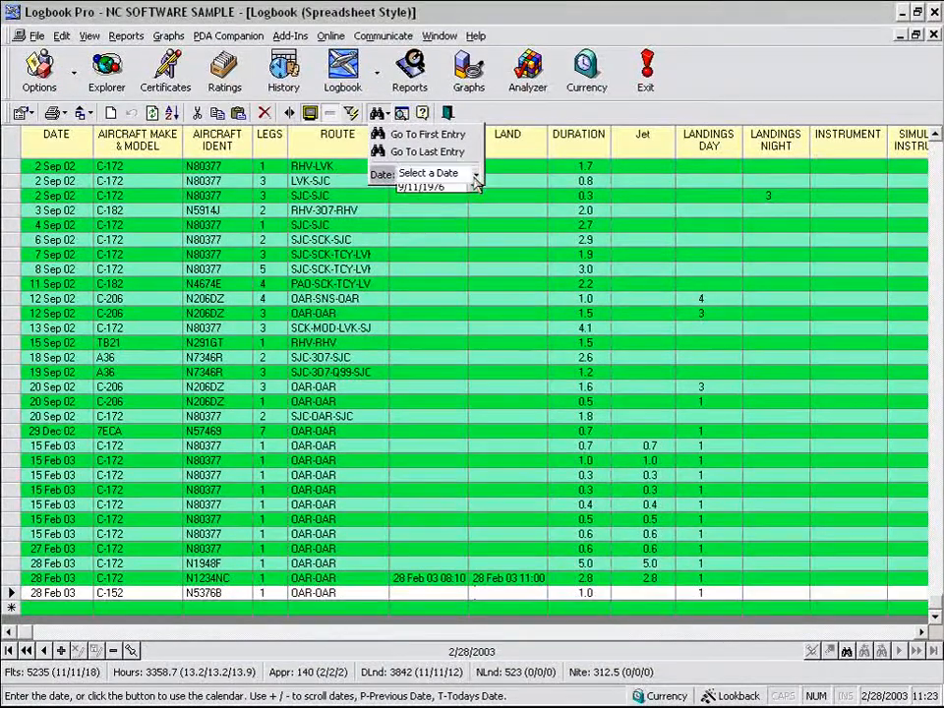
left_click_drag(476, 207, 475, 238)
left_click(455, 228)
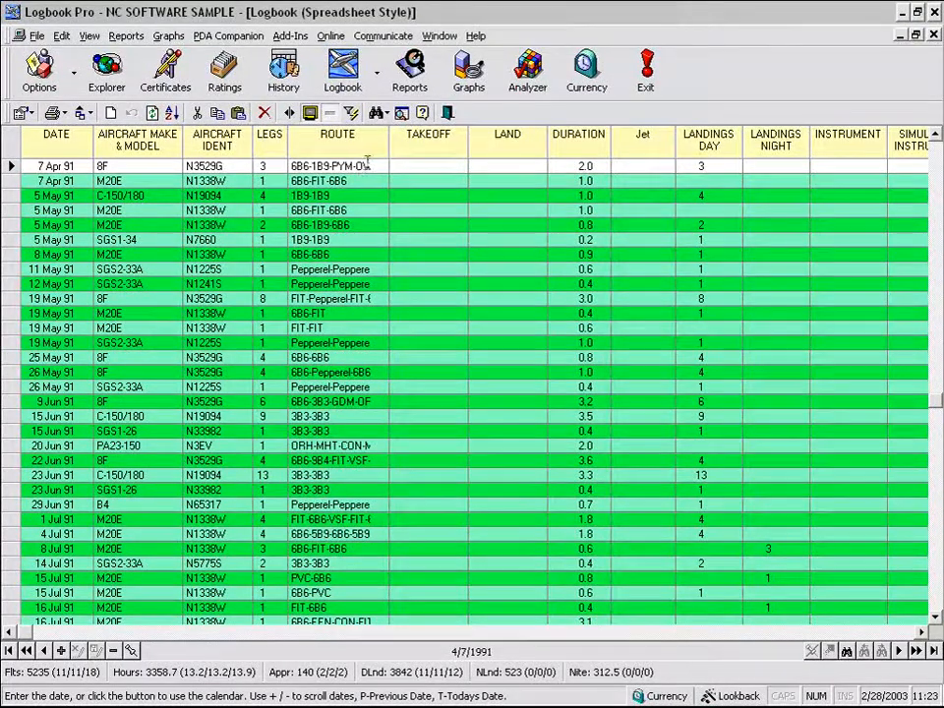
Step: Widen the Route column slightly, and look over the logbook commands and print options available for the 8 May 91 flight
left_click_drag(387, 145, 412, 135)
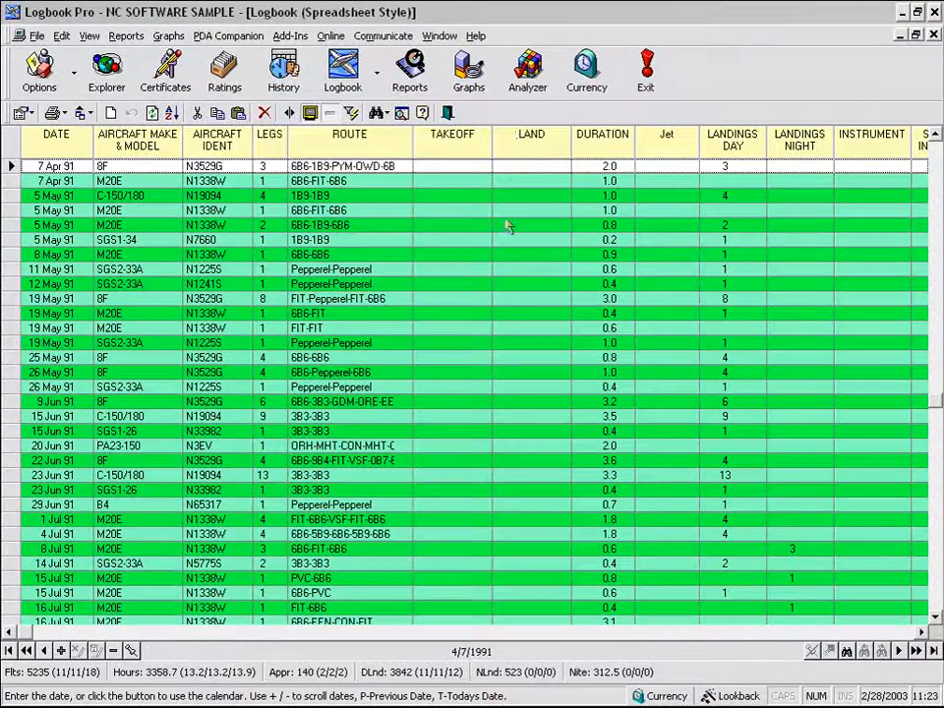
right_click(463, 259)
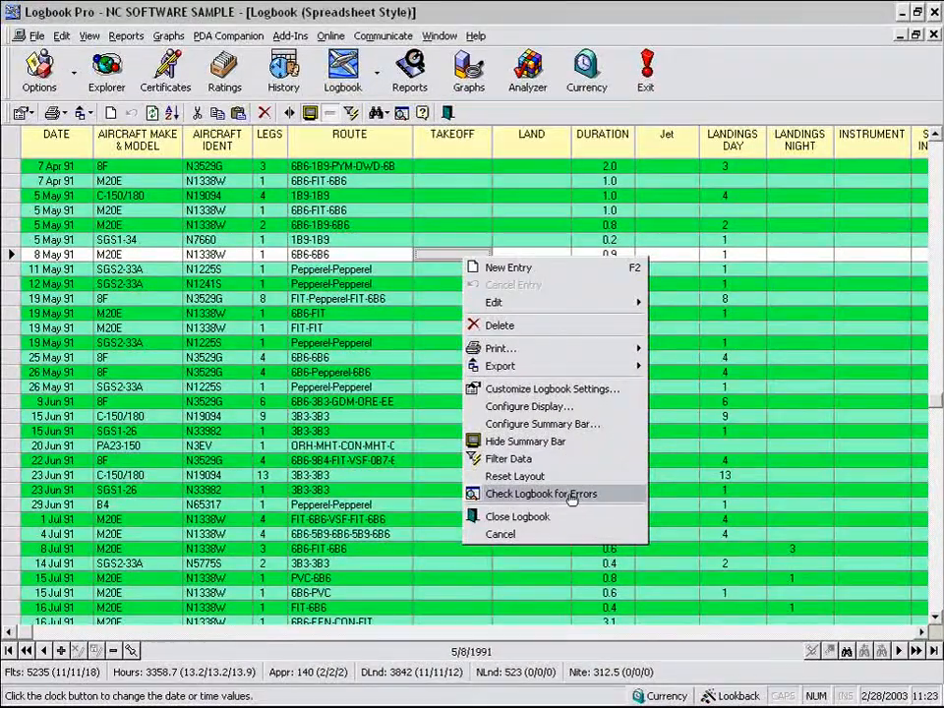
mouse_move(615, 350)
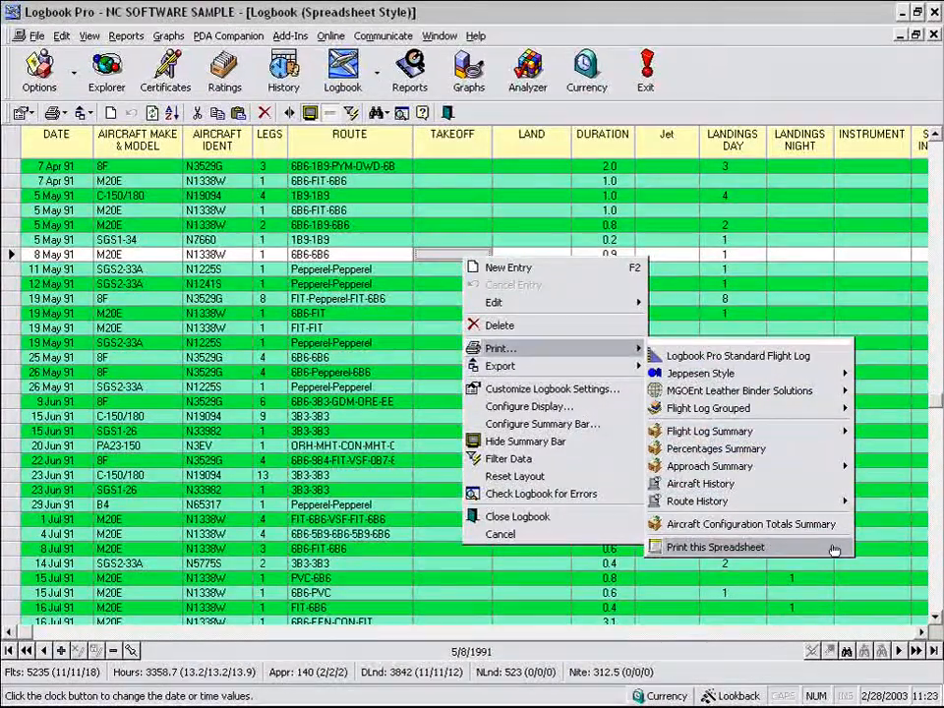
left_click(784, 117)
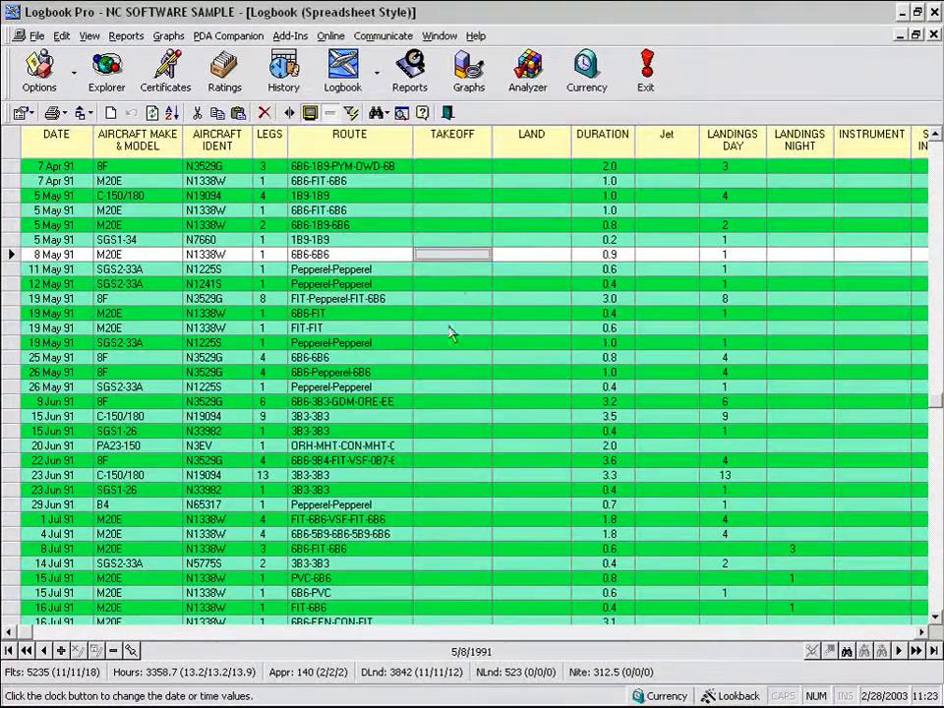
Step: Look through the newer flights to the end of the logbook, and across its columns to Remarks and back to Date
left_click(936, 598)
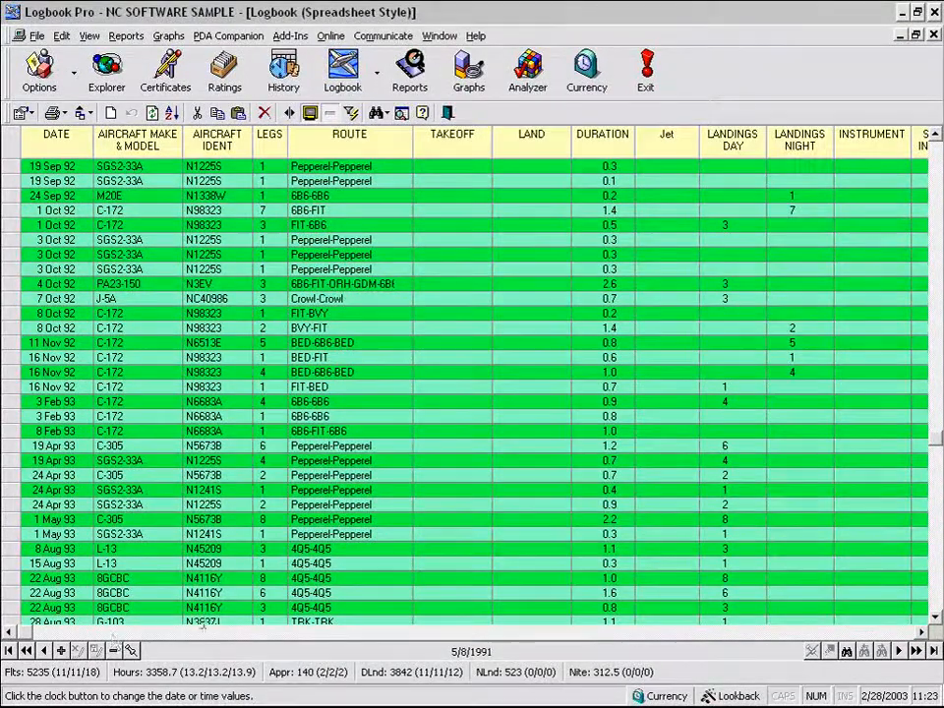
left_click(935, 581)
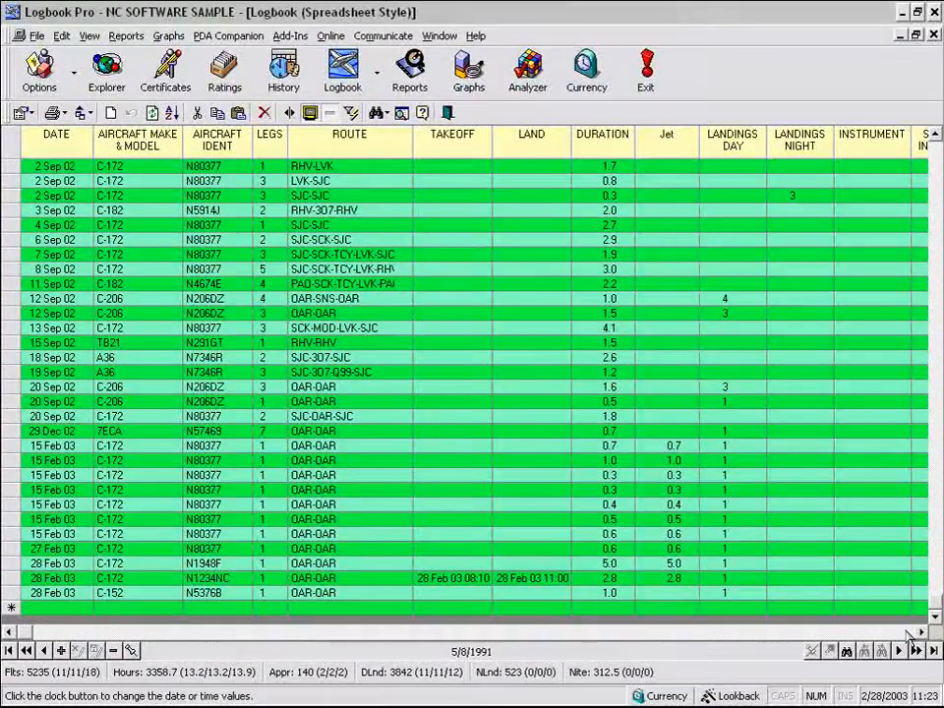
left_click(910, 634)
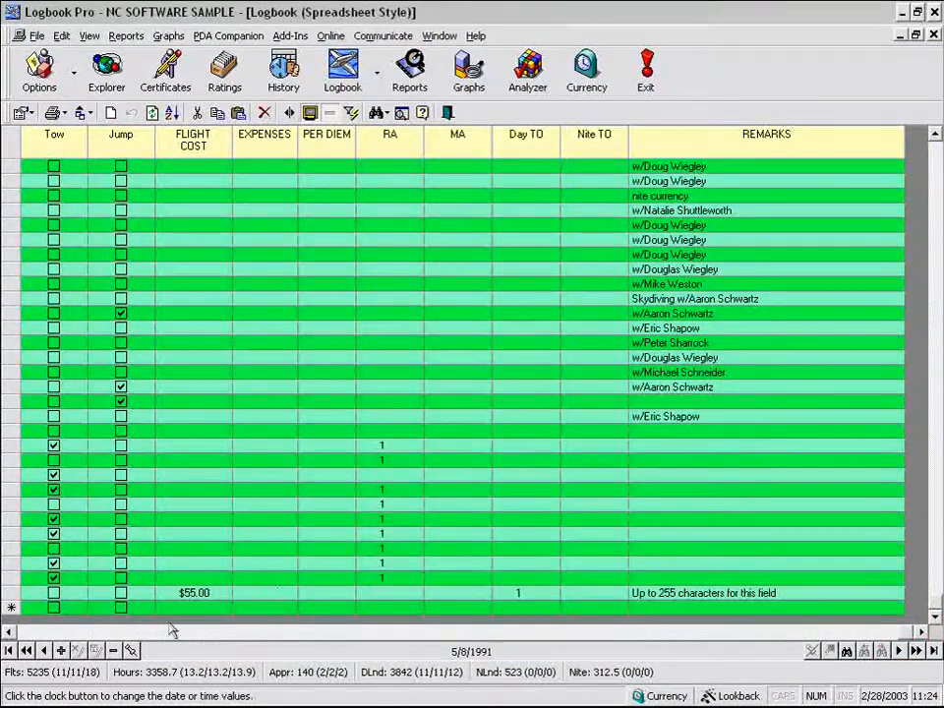
left_click(49, 634)
left_click(49, 634)
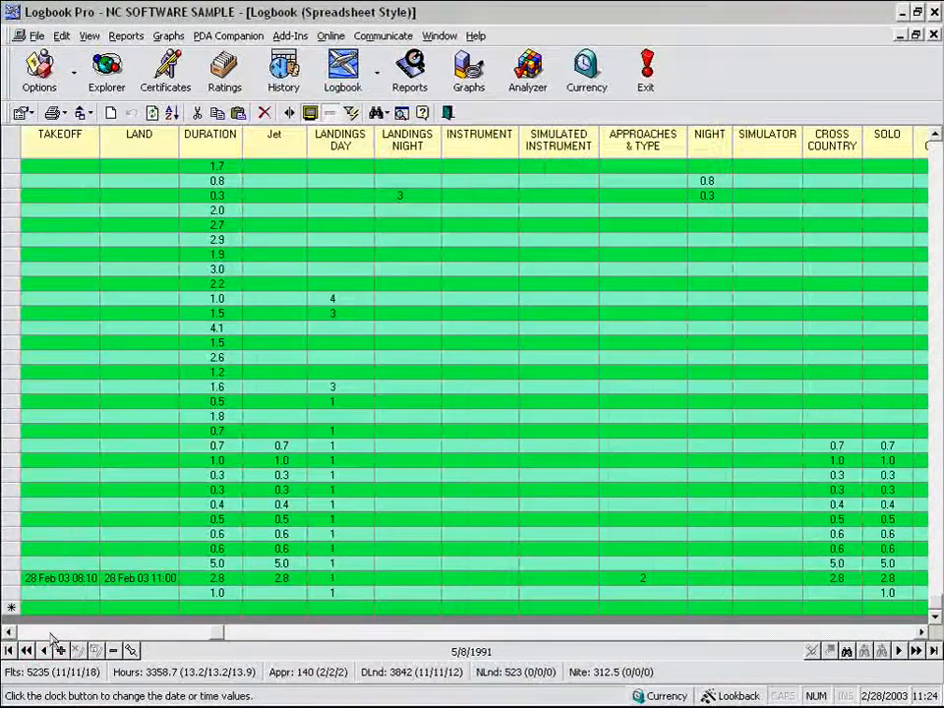
left_click_drag(220, 637, 25, 642)
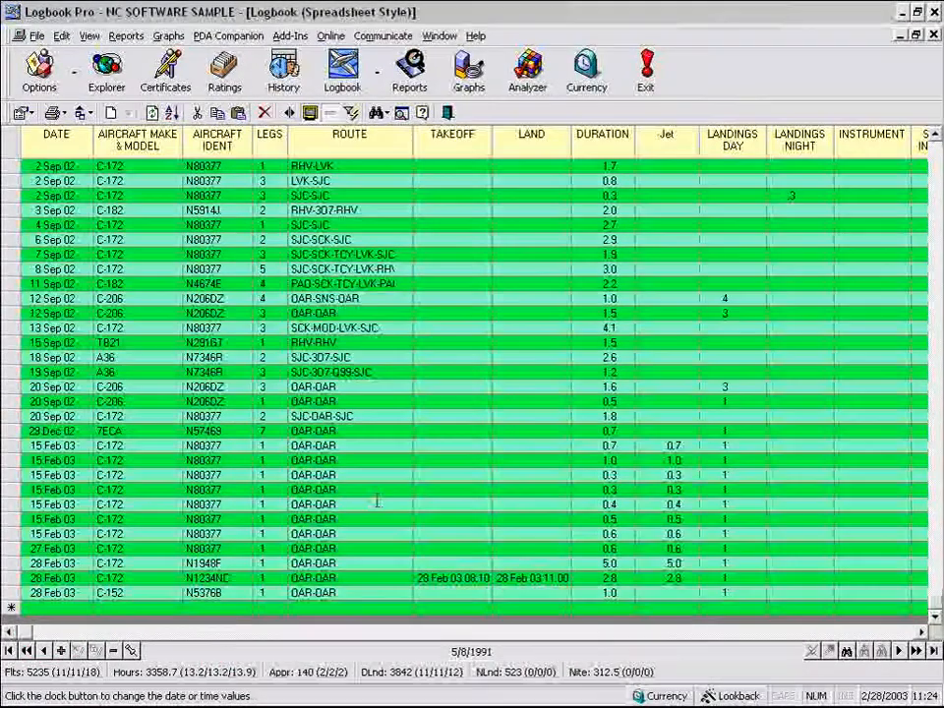
left_click(376, 502)
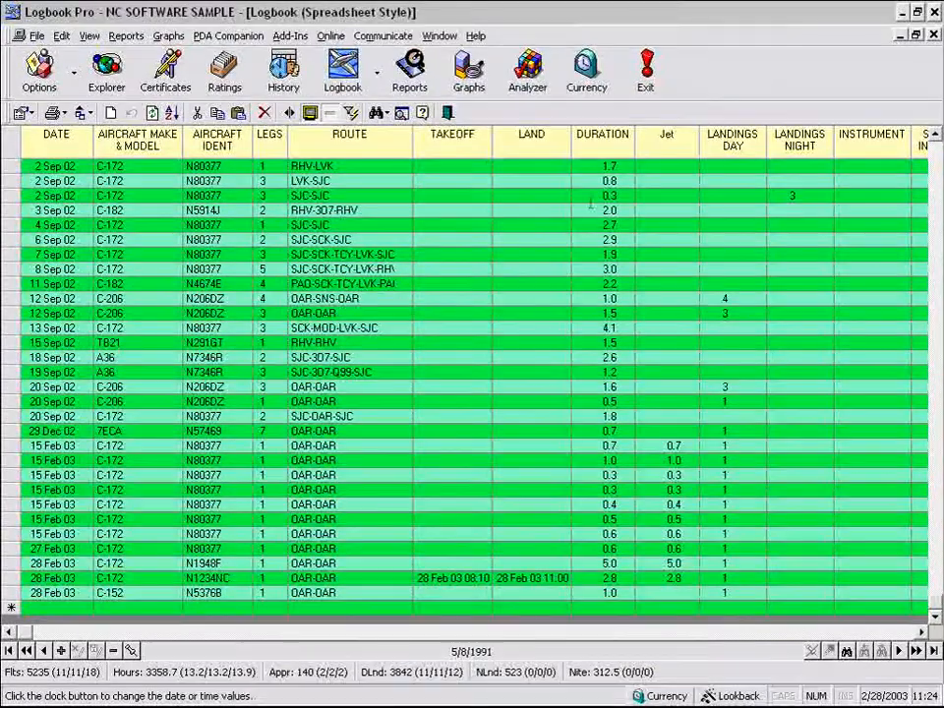